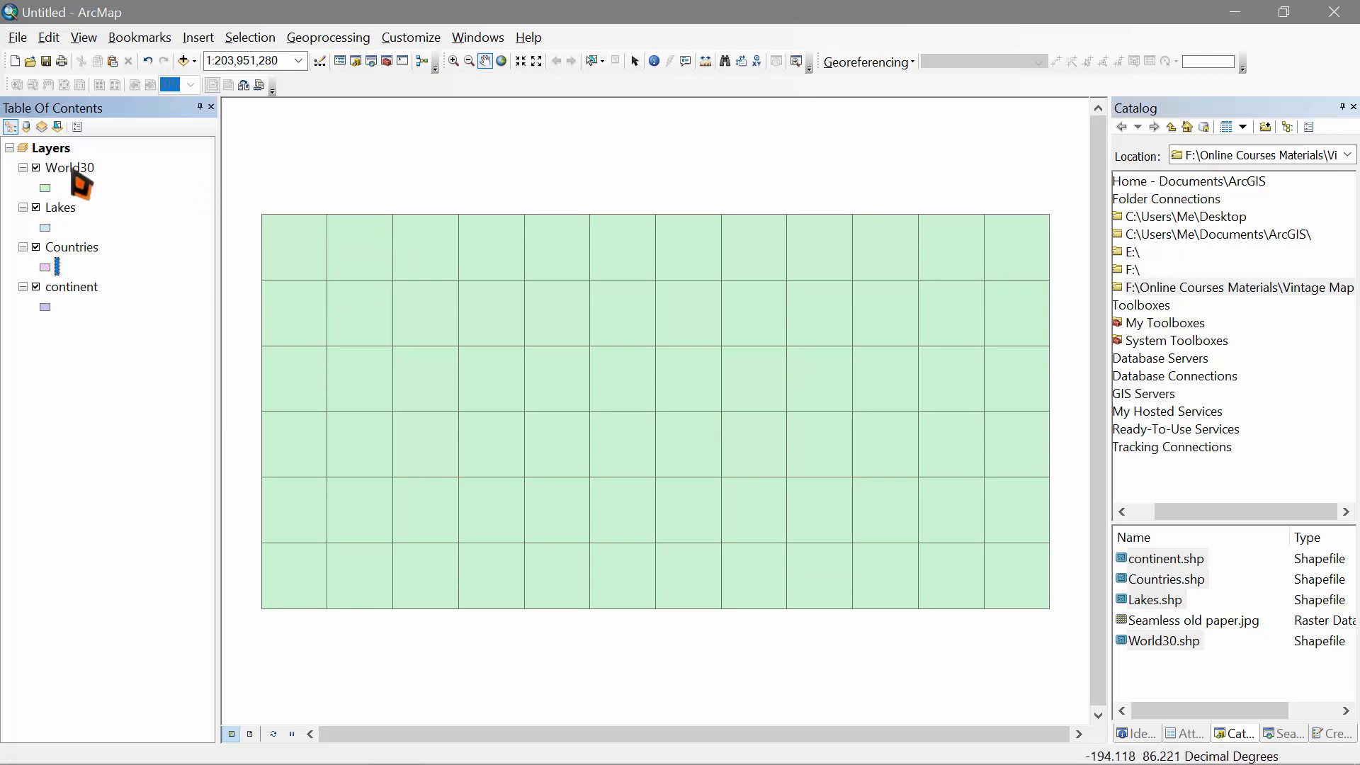
Step: Move World30 to the bottom of the layer stack, beneath continent
{"action": "left_click_drag", "start_coordinate": [74, 170], "coordinate": [80, 327]}
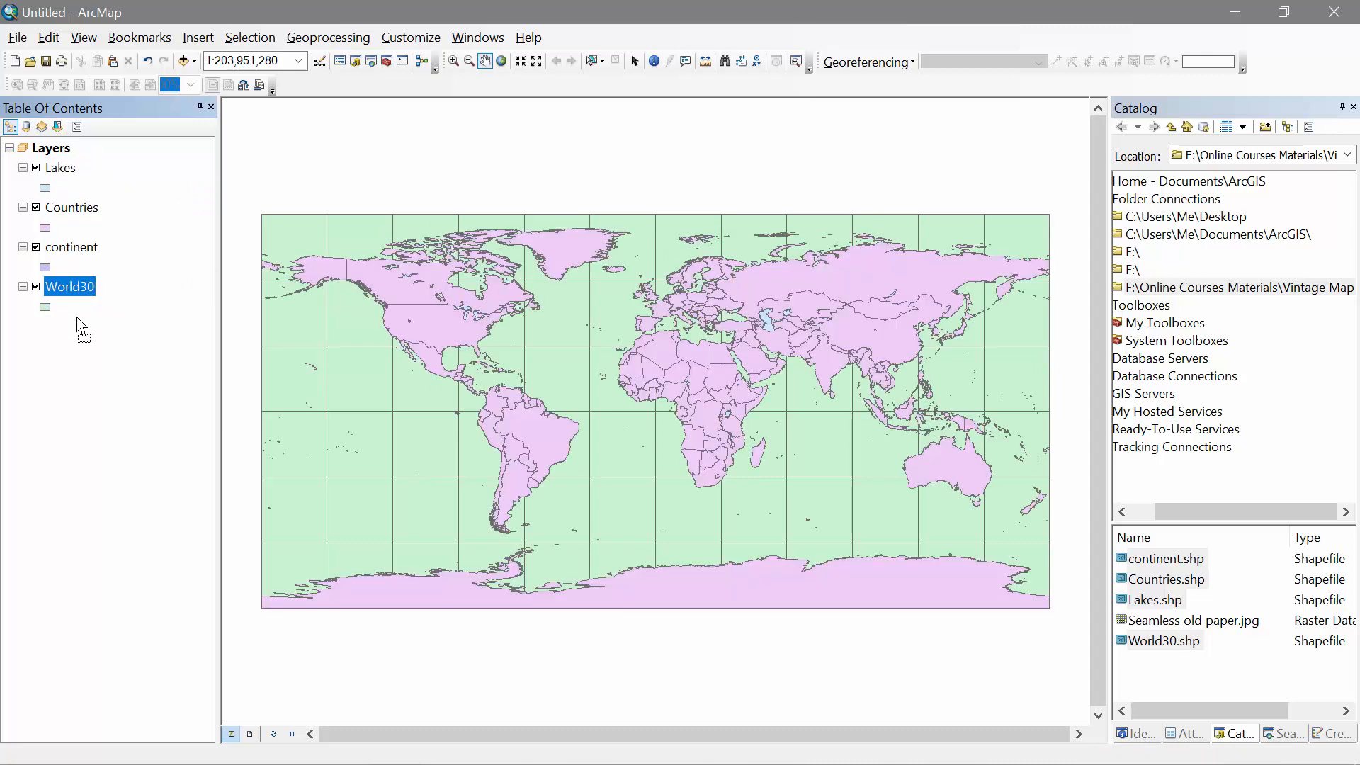
{"action": "left_click", "coordinate": [66, 172]}
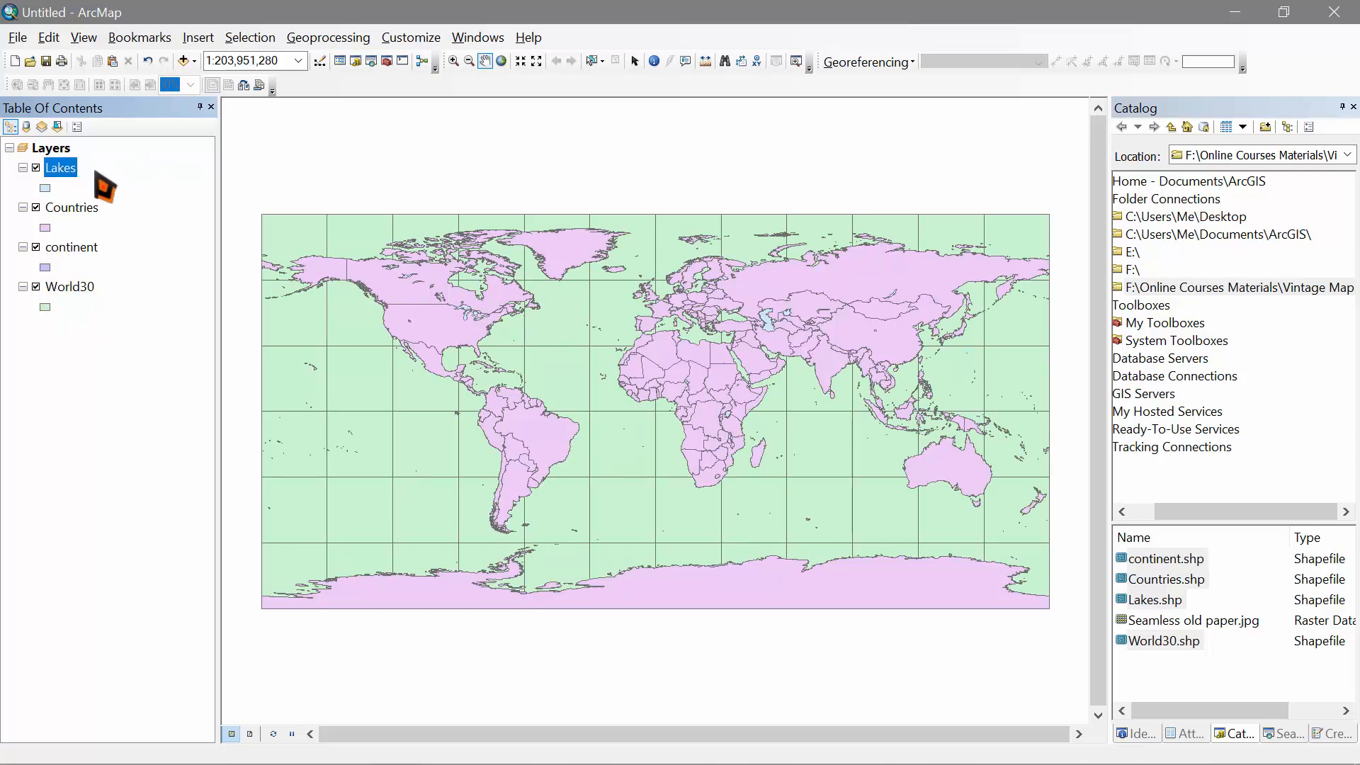
{"action": "left_click", "coordinate": [74, 210]}
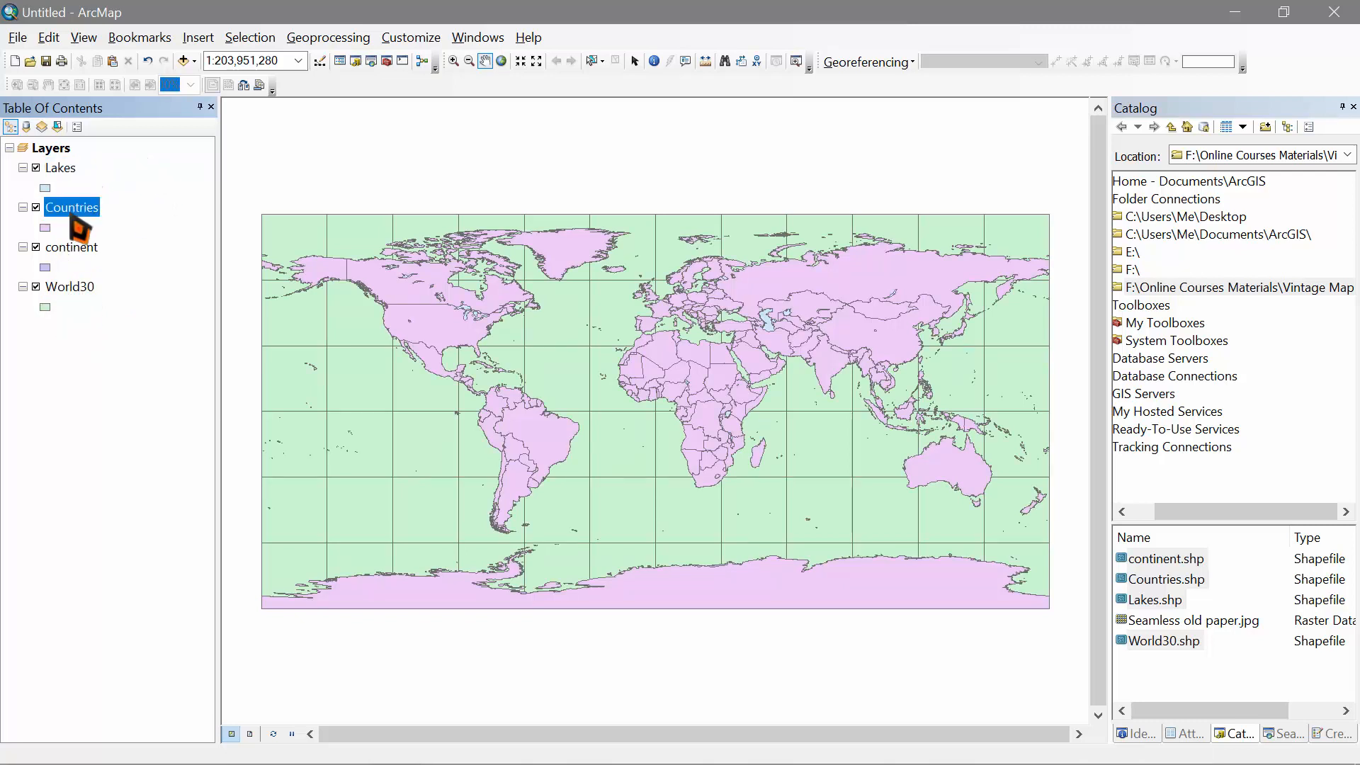
{"action": "left_click", "coordinate": [86, 251], "text": "ctrl"}
{"action": "left_click", "coordinate": [86, 254]}
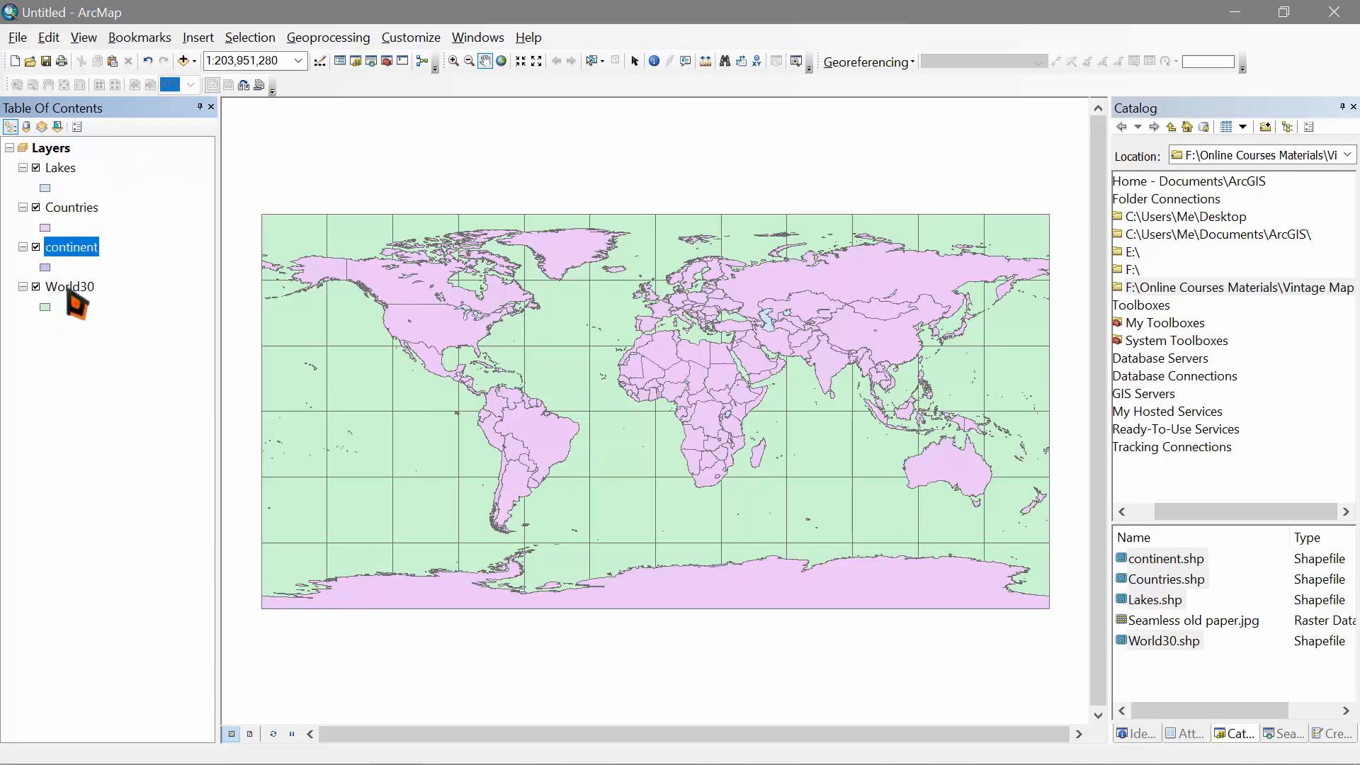
{"action": "left_click", "coordinate": [75, 291]}
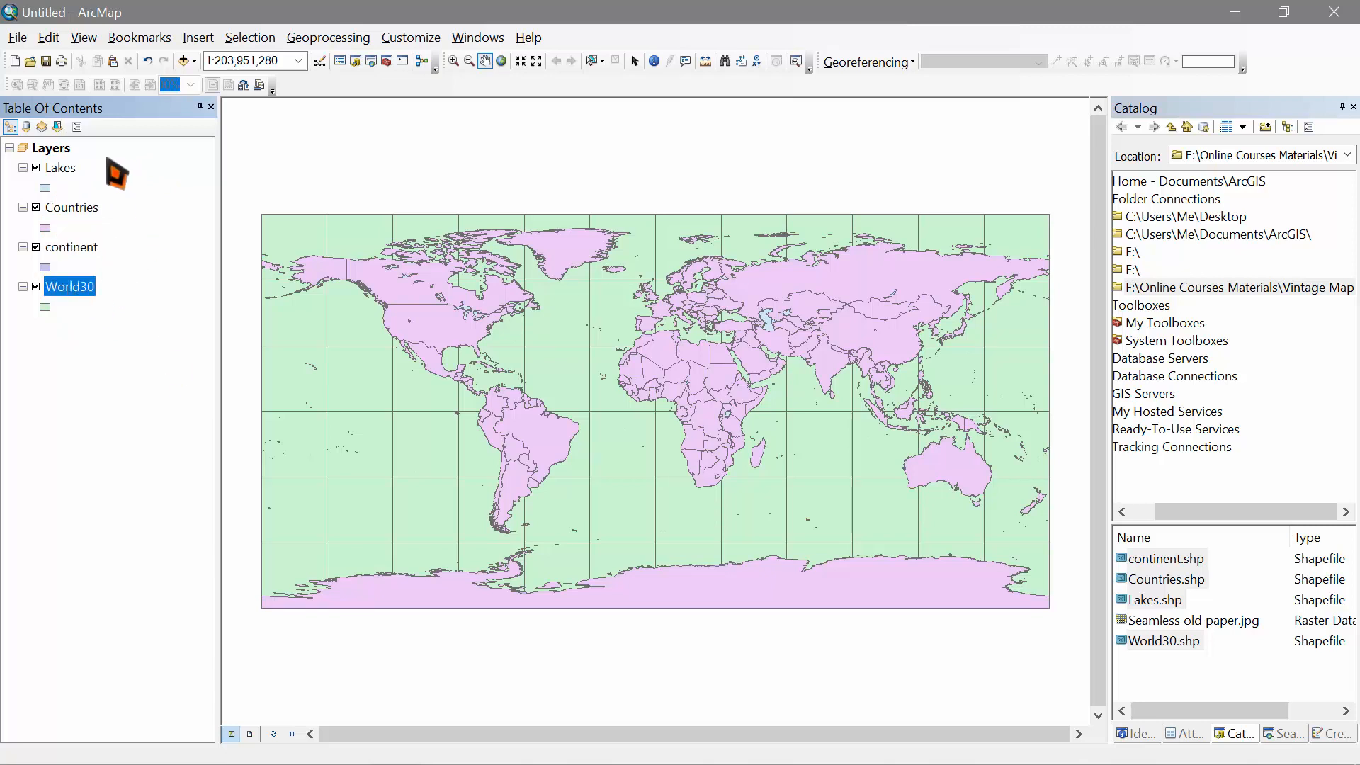
Step: Bring up the Symbol Selector for the Lakes fill
{"action": "left_click", "coordinate": [75, 170]}
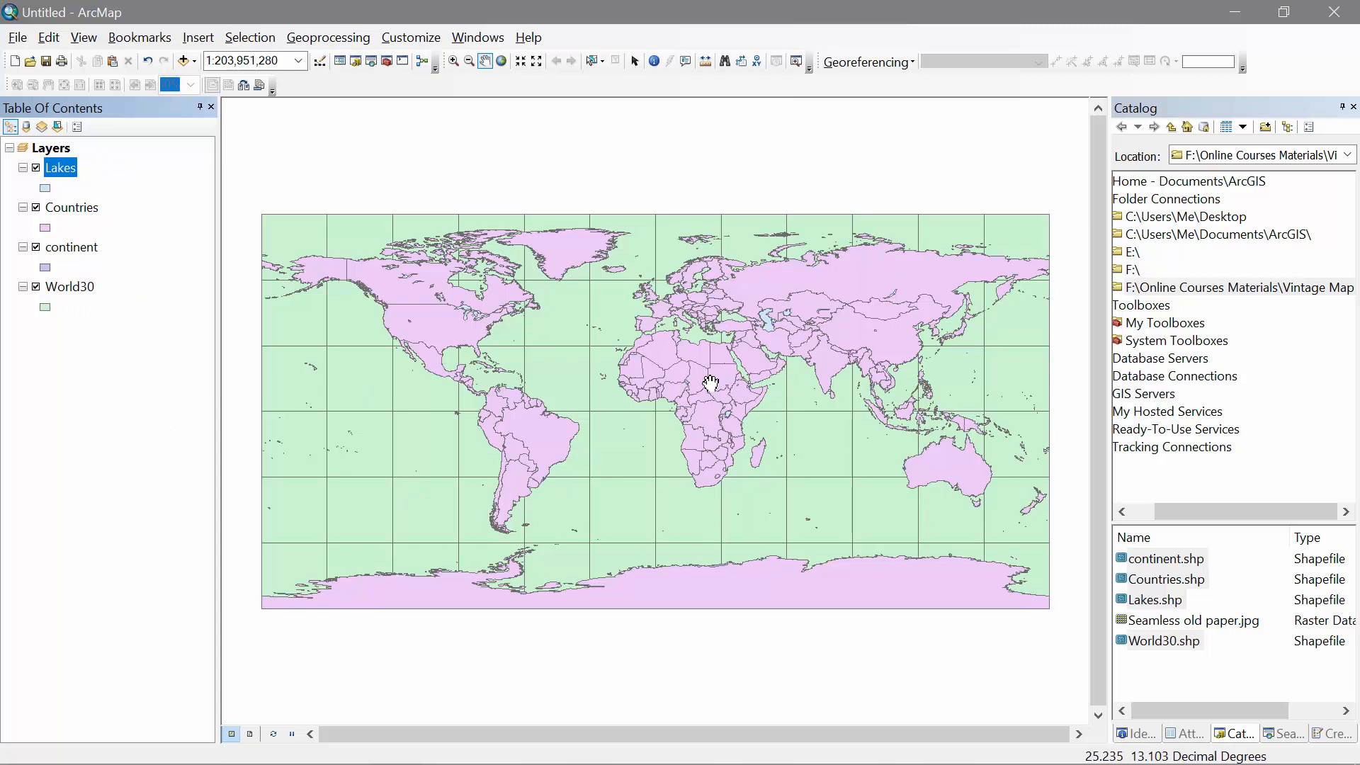
{"action": "left_click", "coordinate": [45, 189]}
{"action": "left_click_drag", "start_coordinate": [453, 149], "coordinate": [819, 142]}
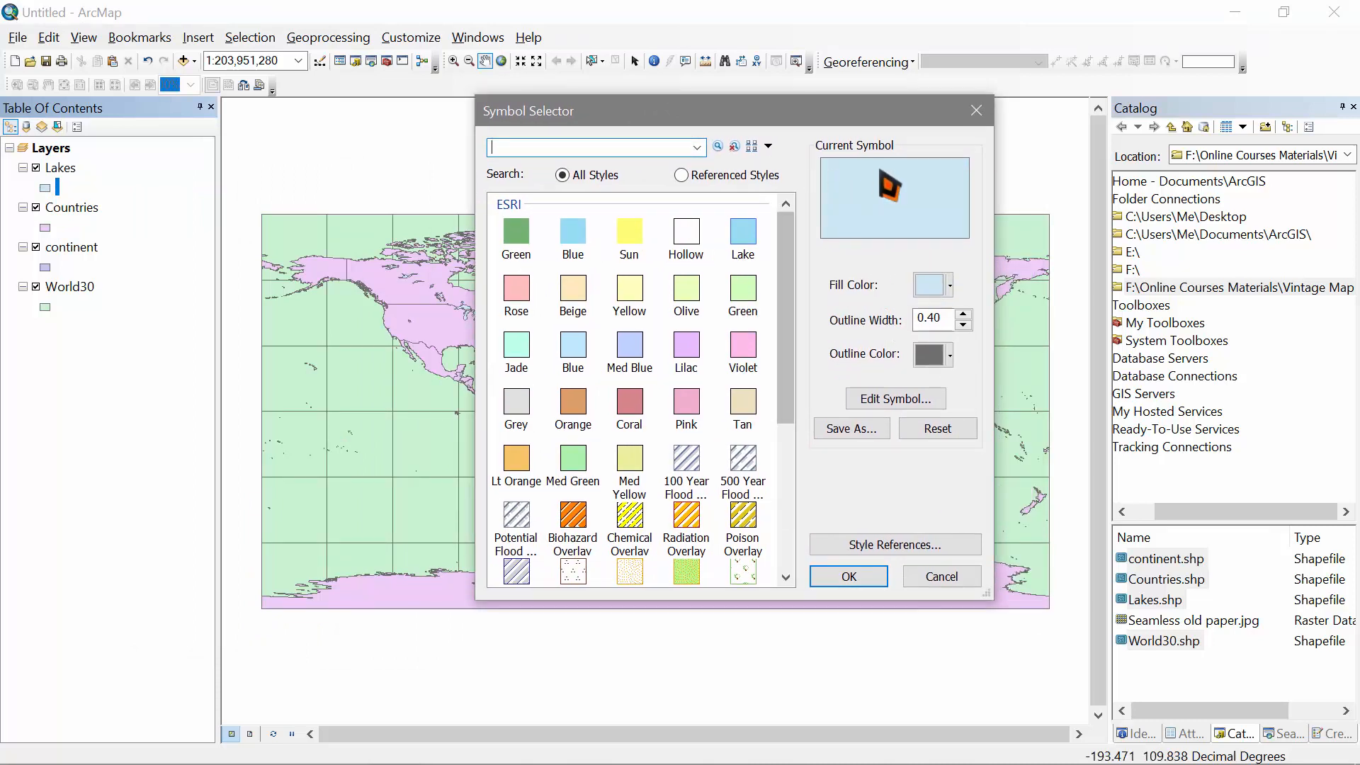
Step: Fill the lakes dark brown (CMYK 46, 65, 73, 20) with no outline
{"action": "left_click", "coordinate": [937, 285]}
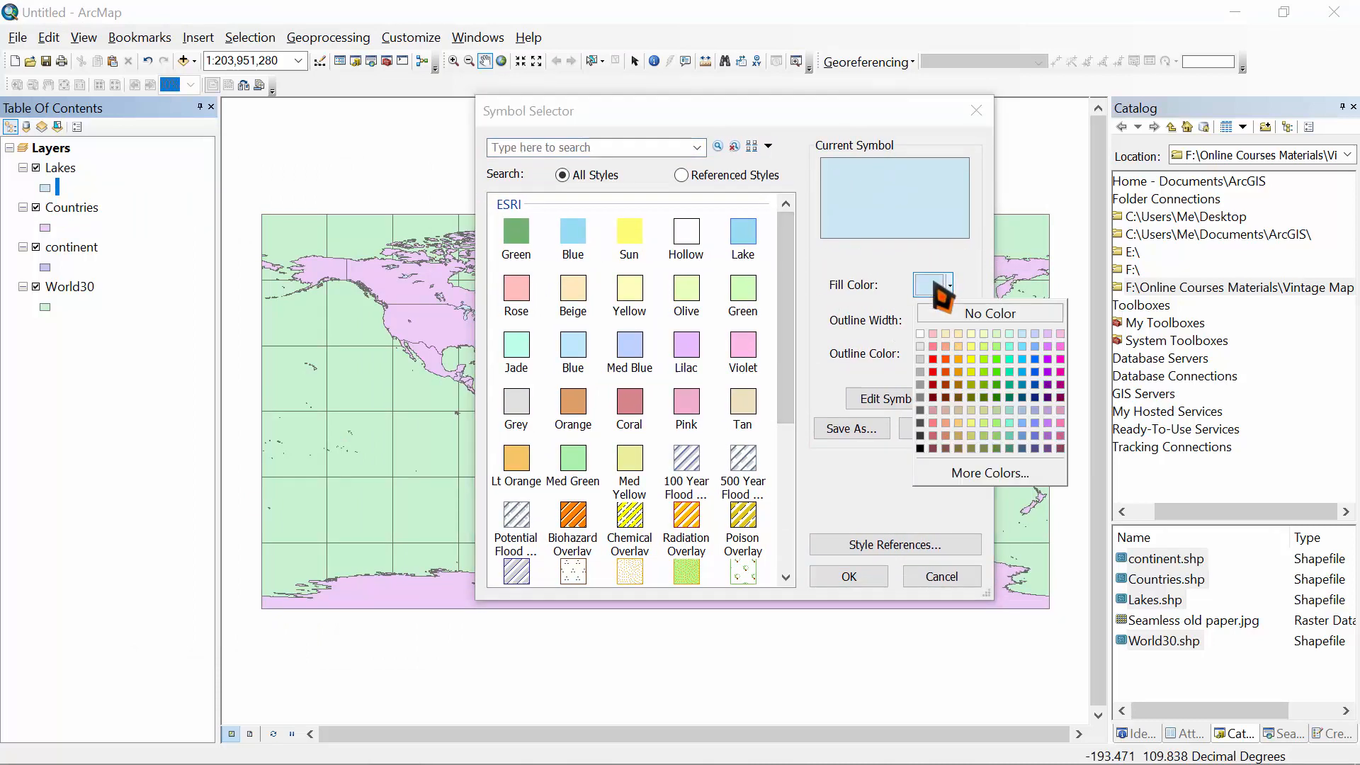
{"action": "left_click", "coordinate": [945, 448]}
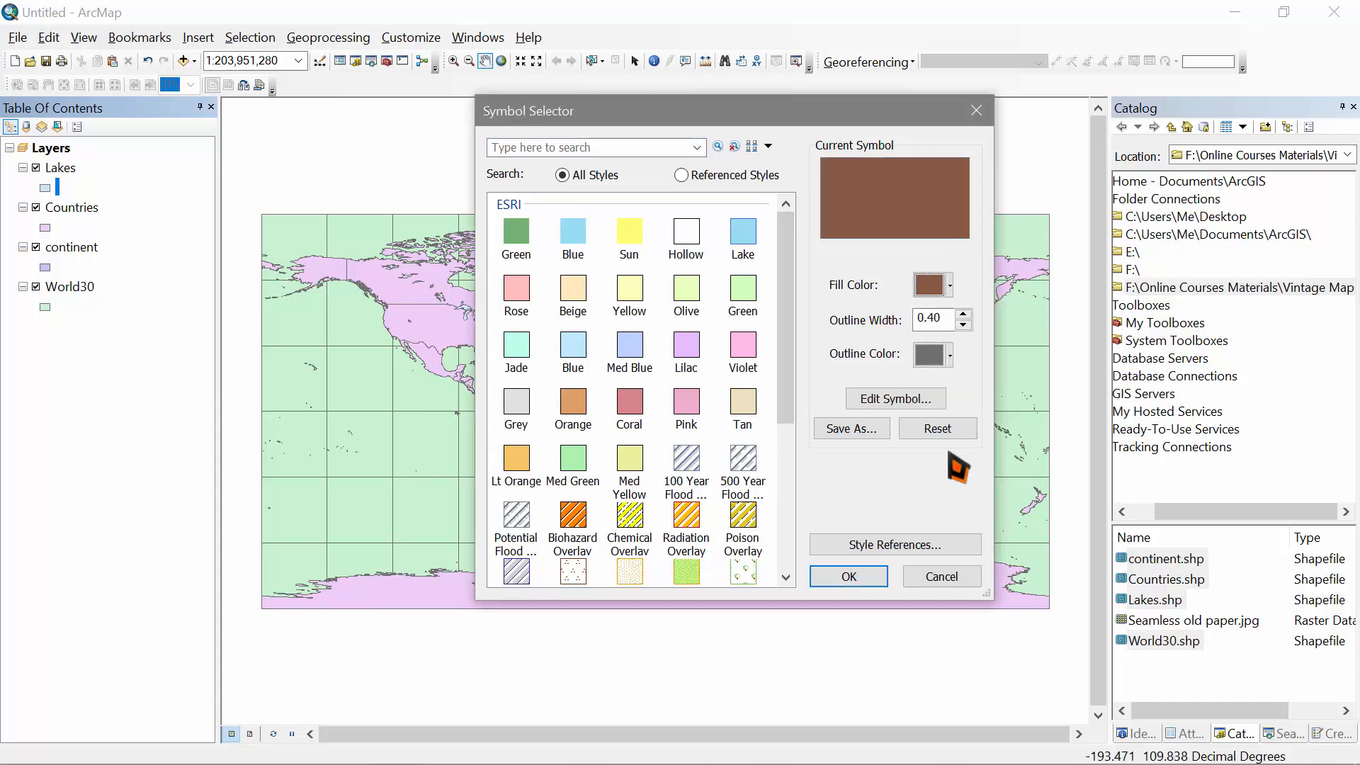
{"action": "left_click", "coordinate": [949, 286]}
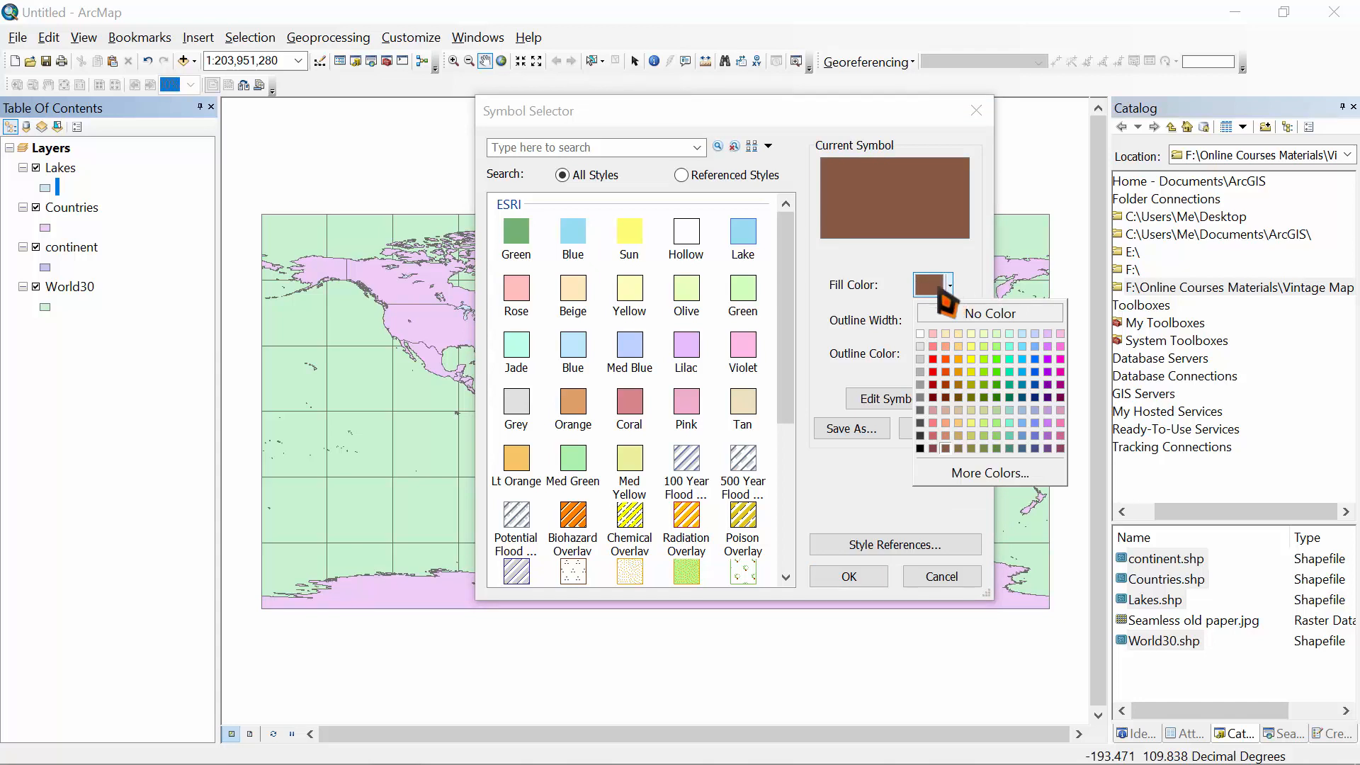
{"action": "left_click", "coordinate": [986, 473]}
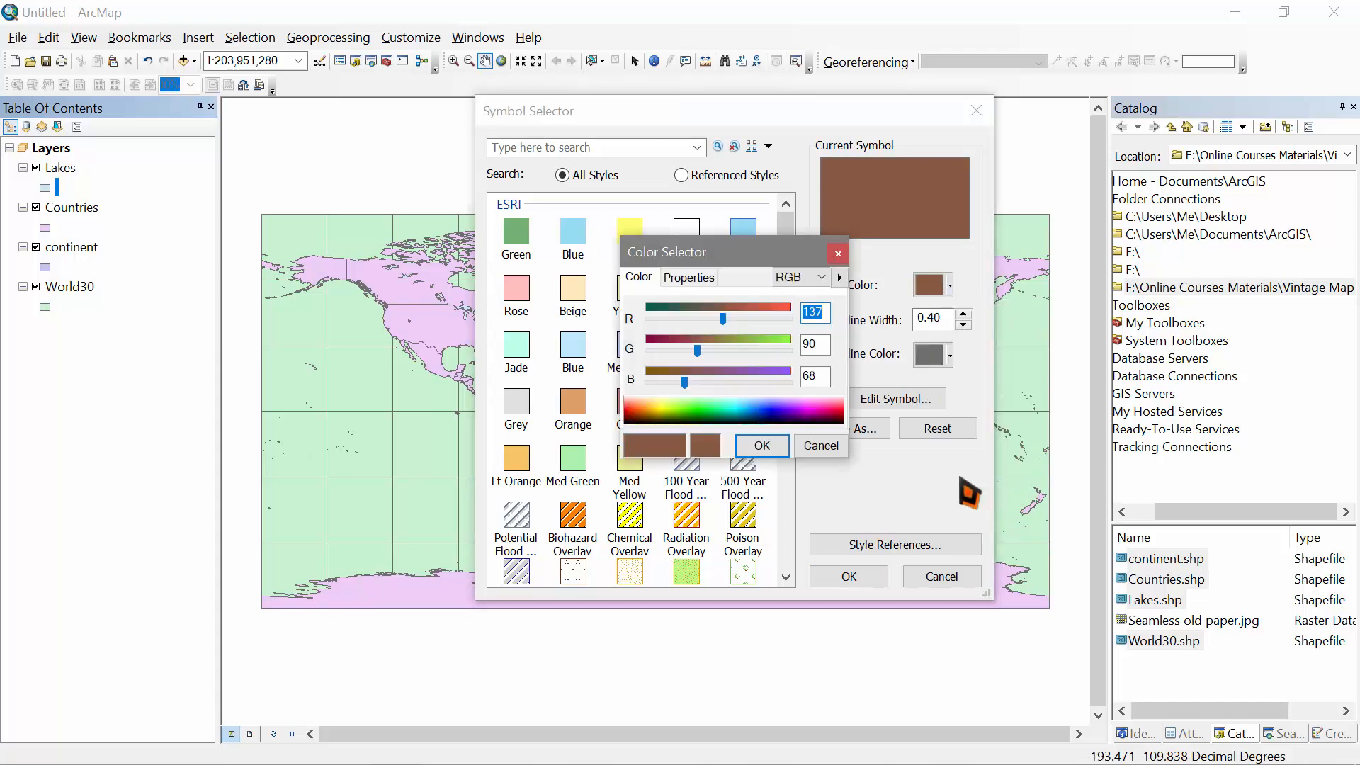
{"action": "left_click", "coordinate": [800, 277]}
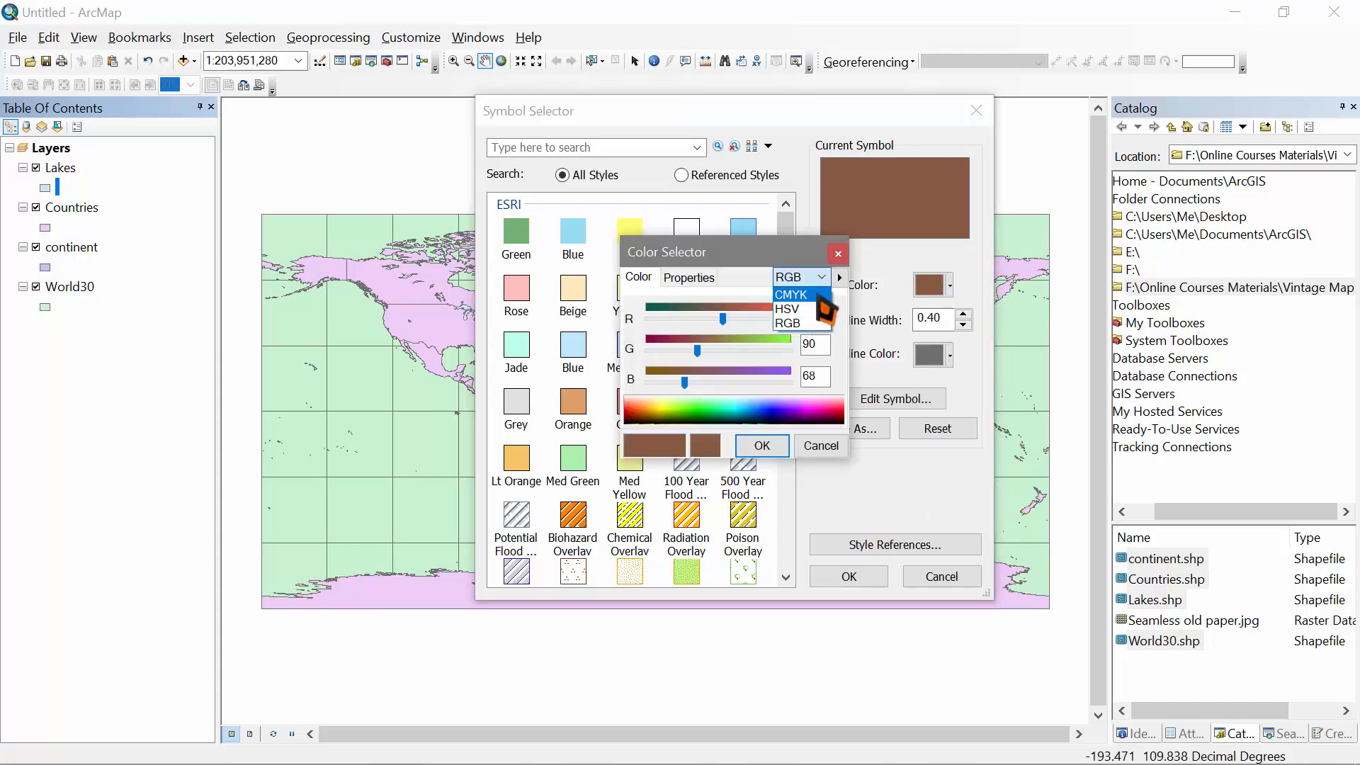
{"action": "left_click", "coordinate": [792, 294]}
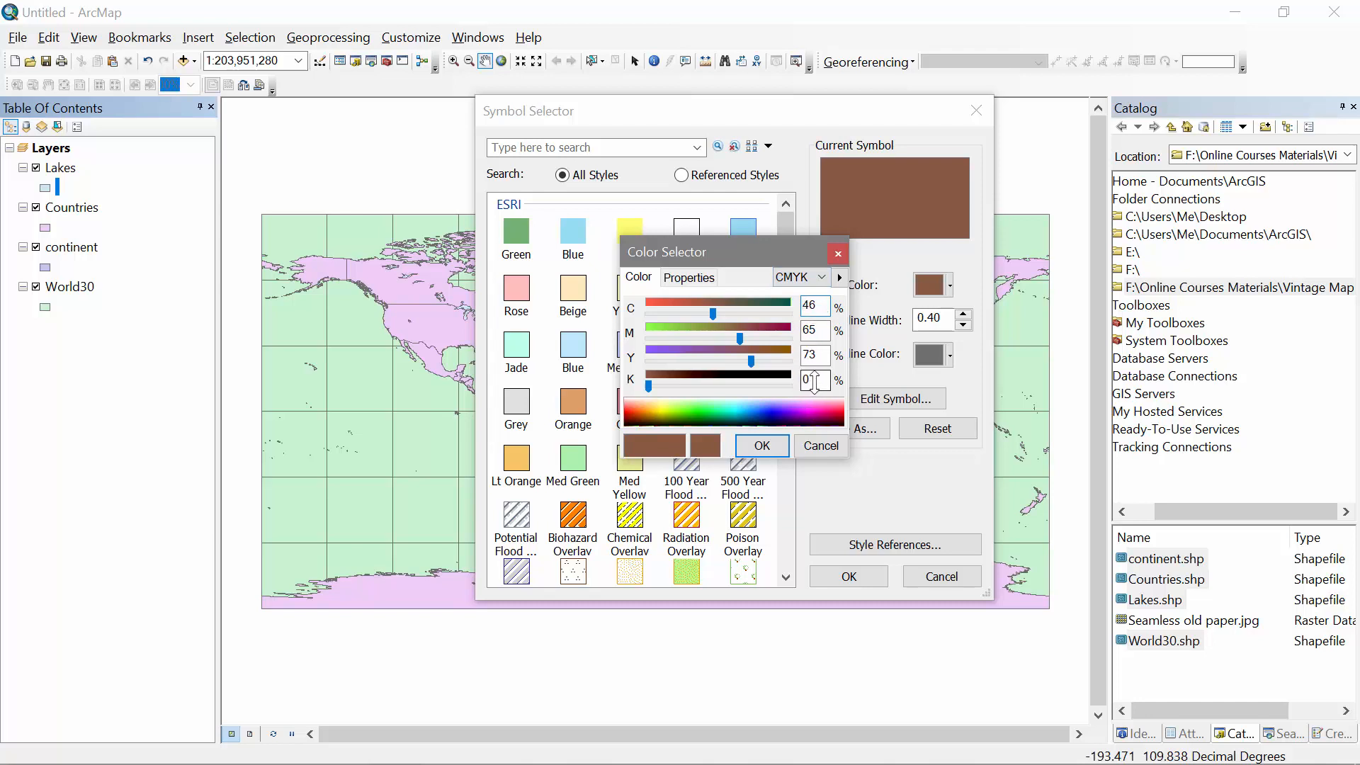
{"action": "type", "text": "20"}
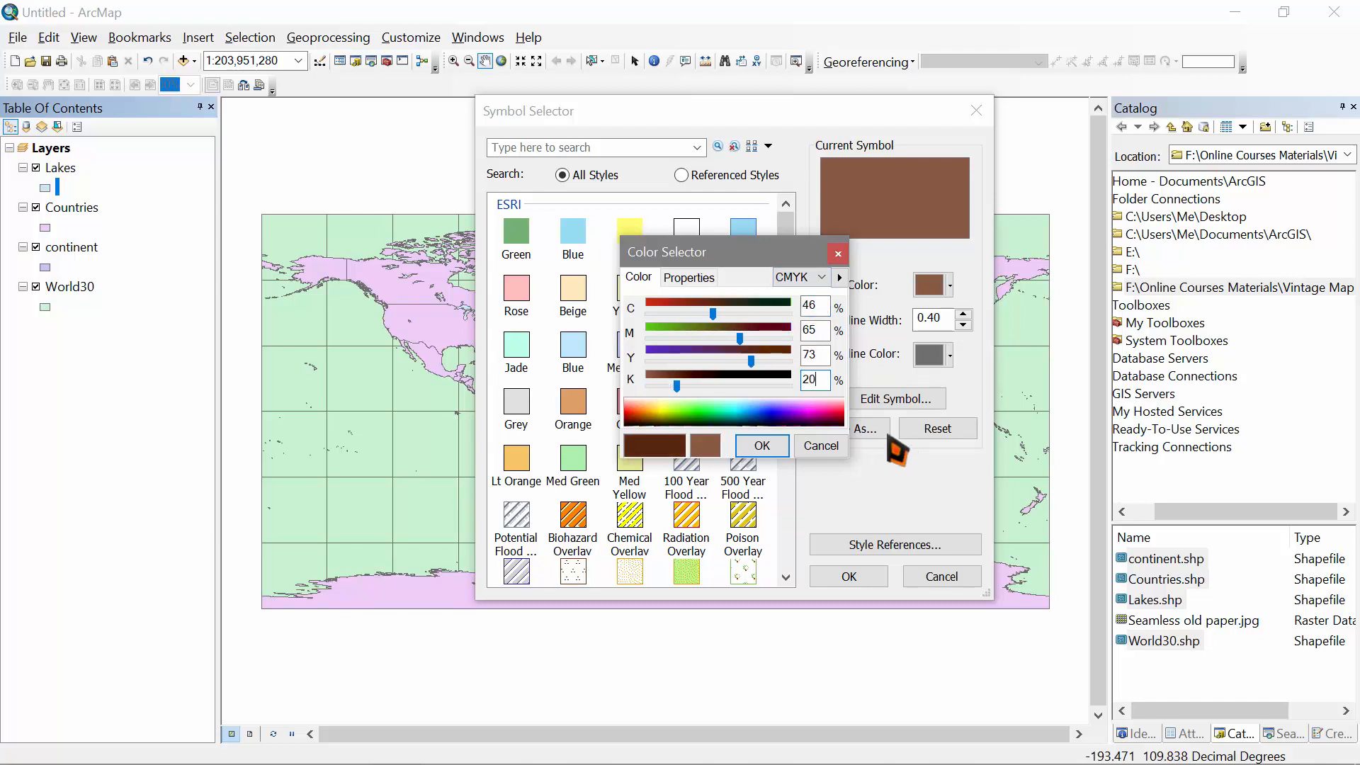
{"action": "left_click", "coordinate": [779, 451]}
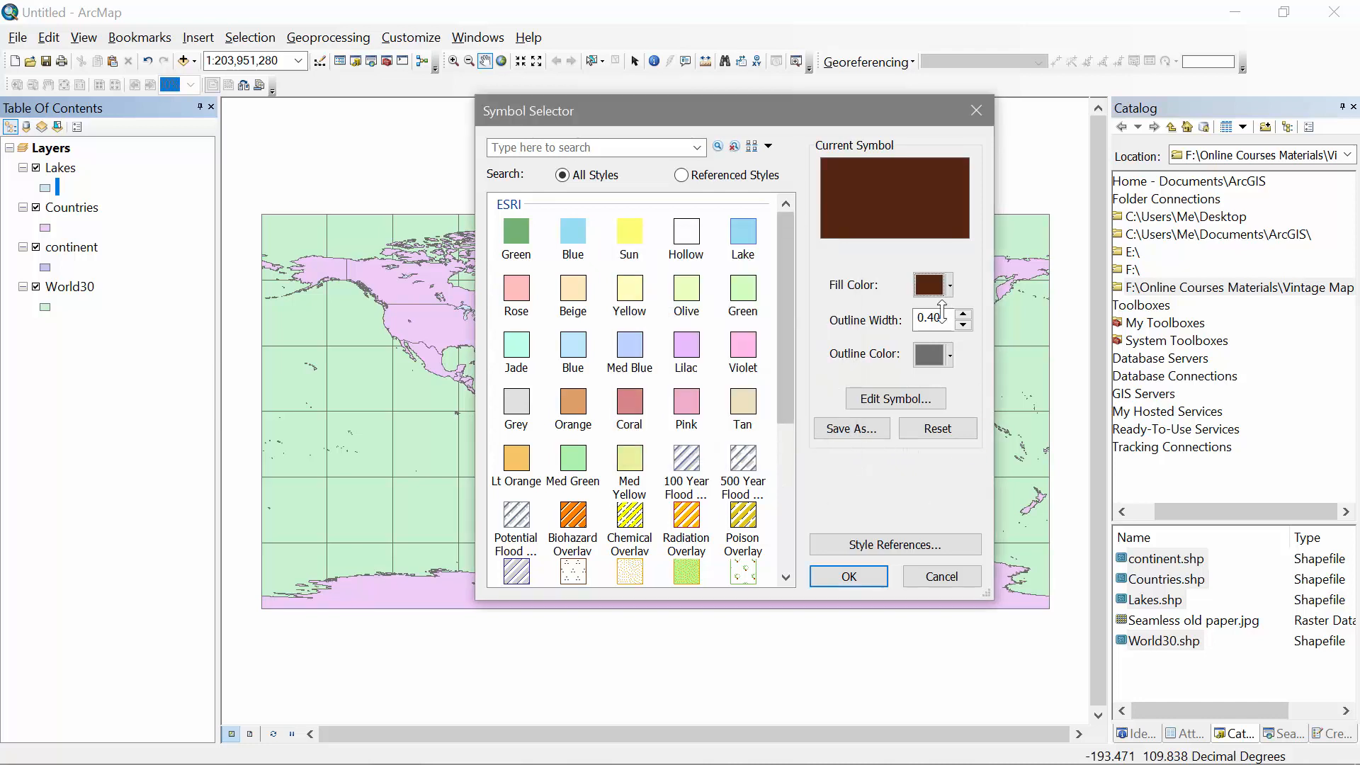
{"action": "left_click", "coordinate": [932, 355]}
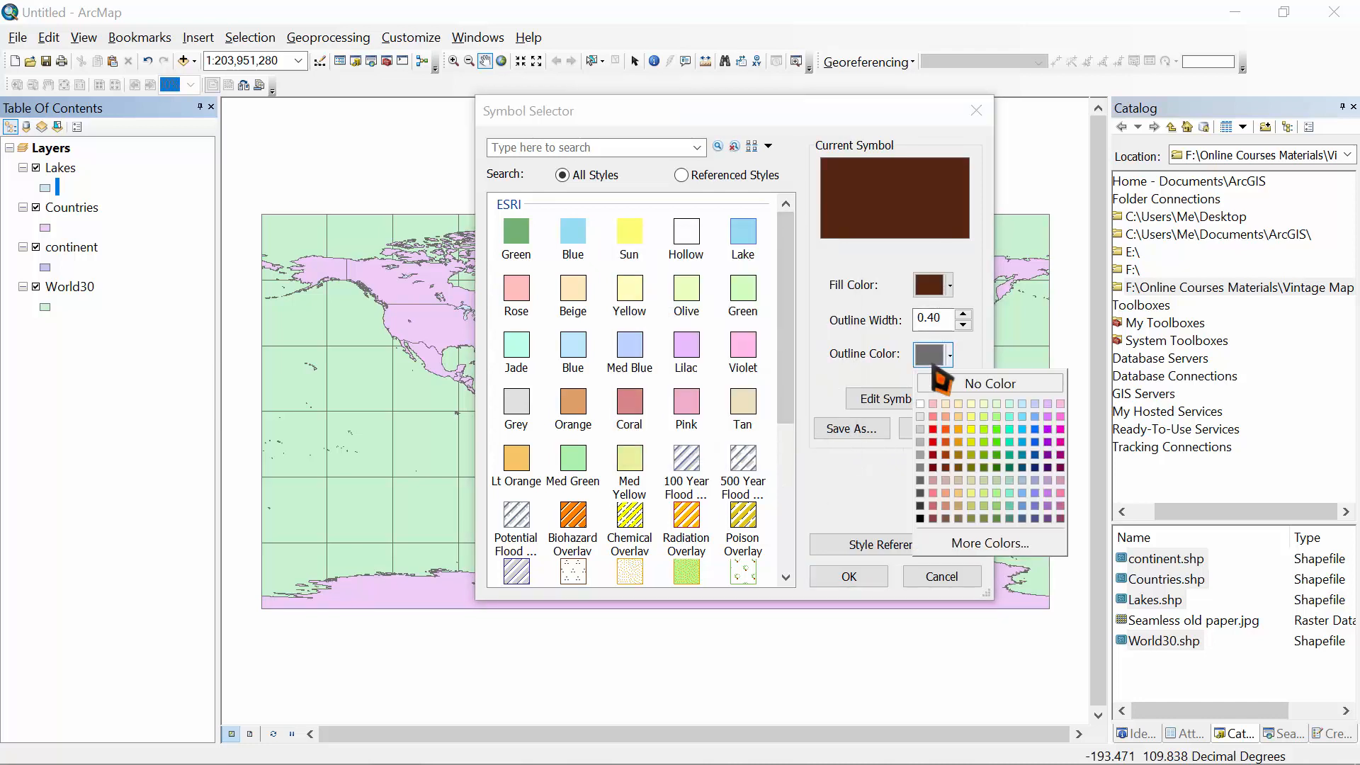
{"action": "left_click", "coordinate": [999, 386]}
{"action": "left_click", "coordinate": [854, 576]}
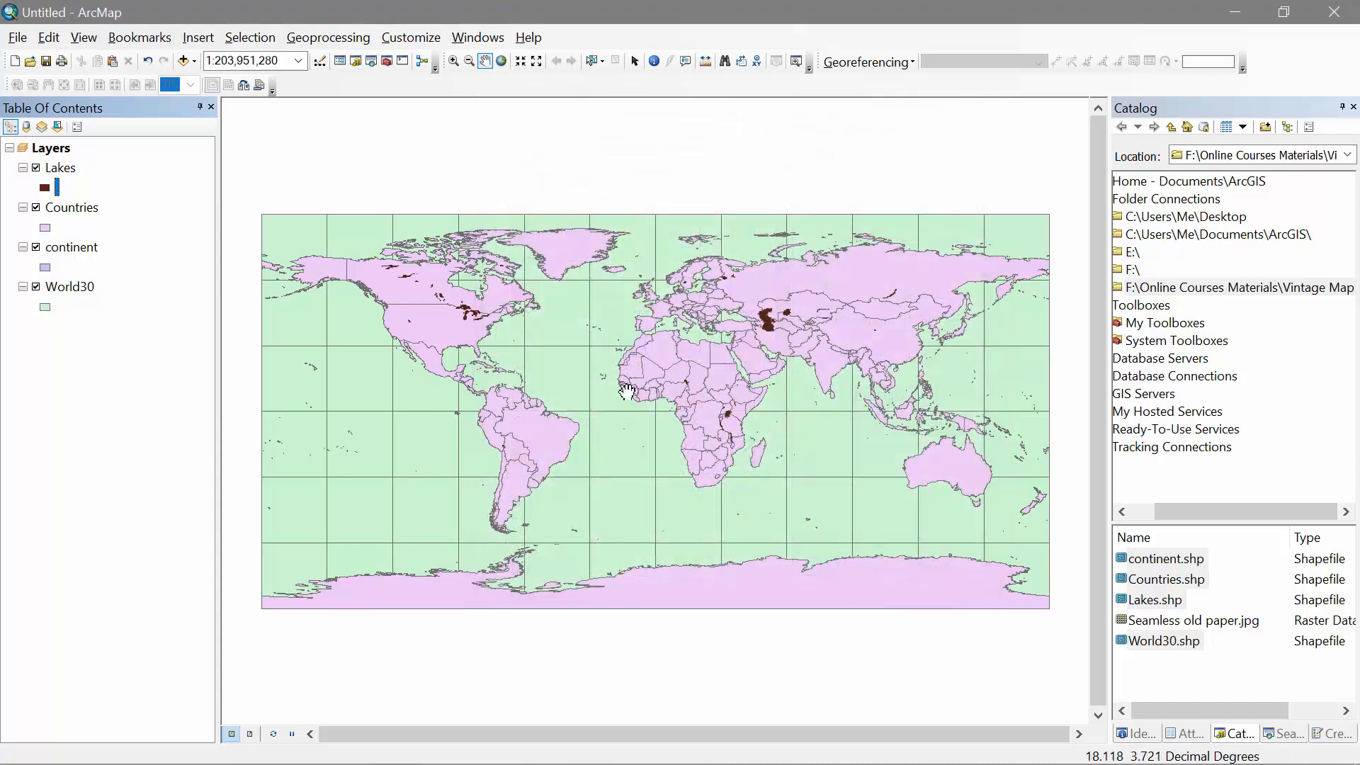
Step: Copy and paste the Countries layer, placing the copy below Lakes
{"action": "left_click", "coordinate": [71, 208]}
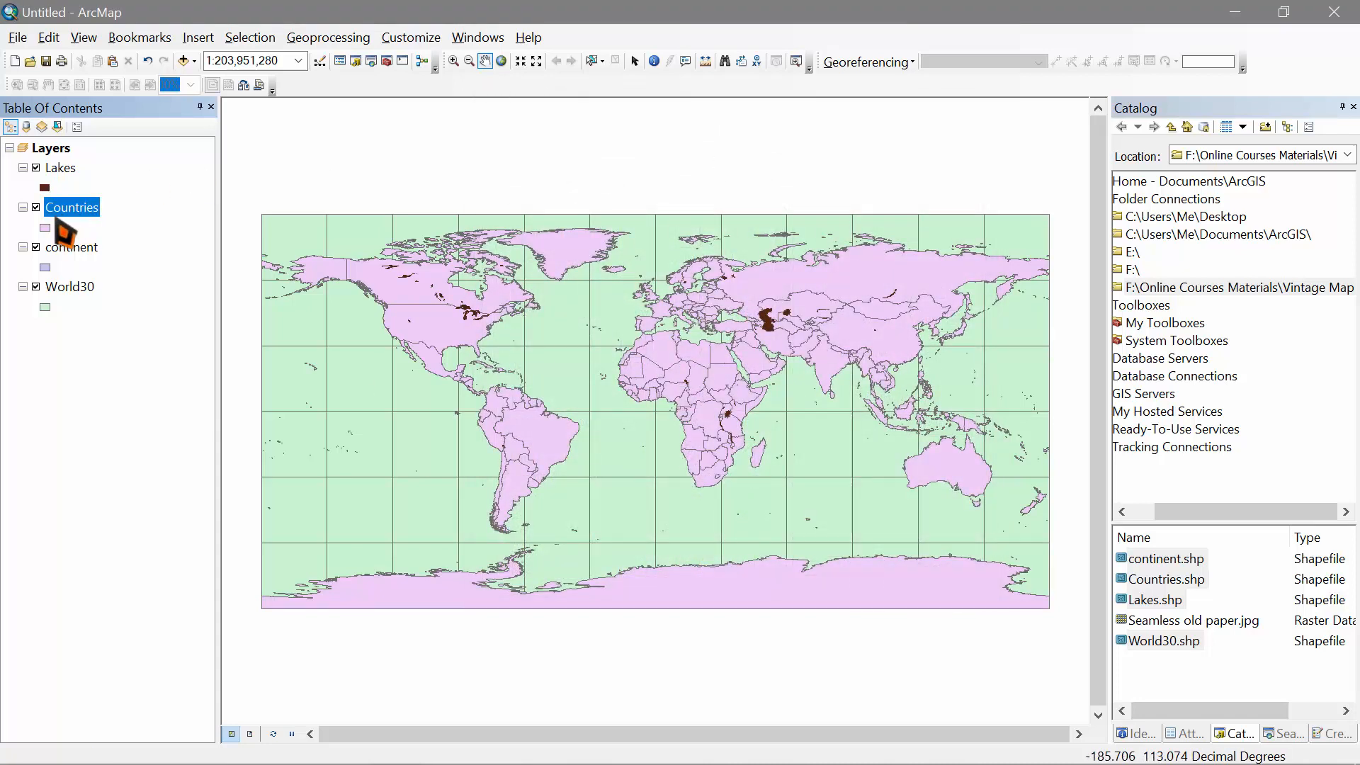
{"action": "right_click", "coordinate": [64, 210]}
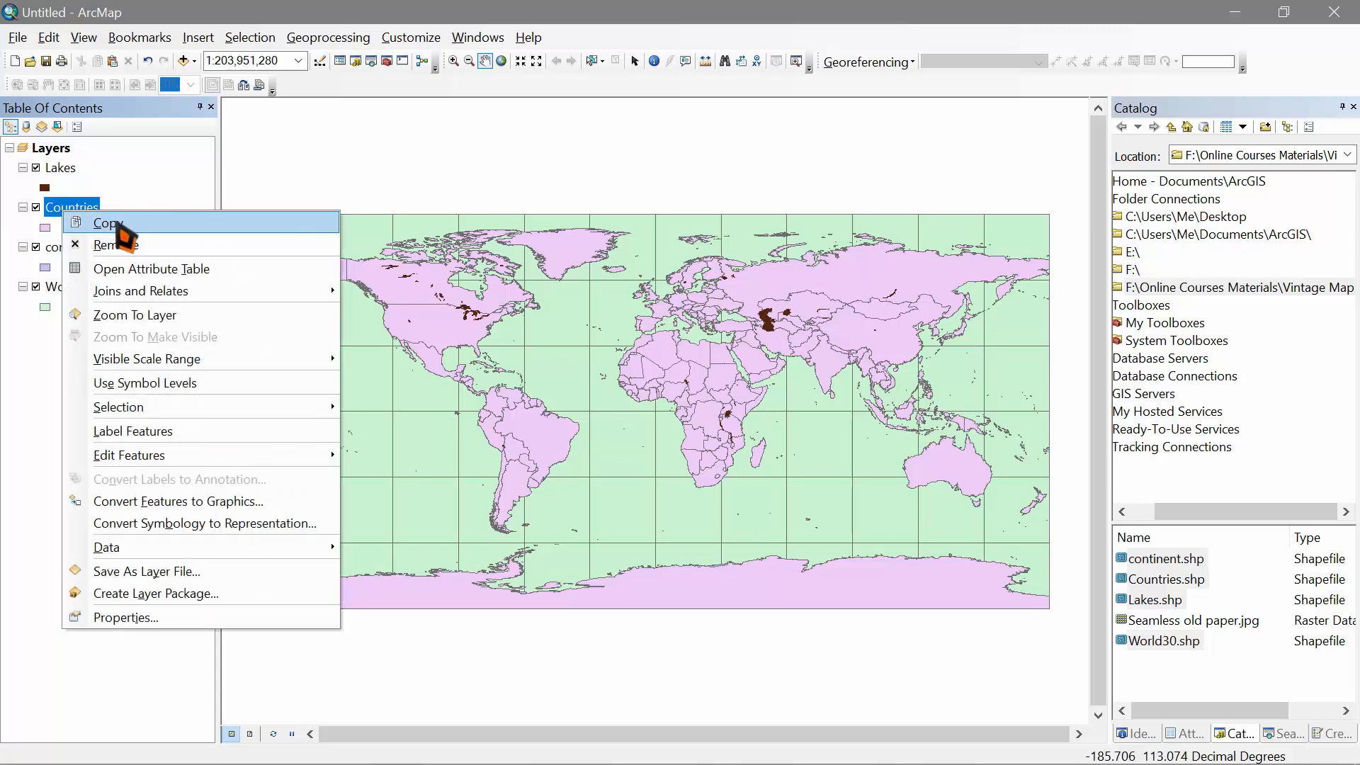
{"action": "left_click", "coordinate": [131, 225]}
{"action": "right_click", "coordinate": [51, 147]}
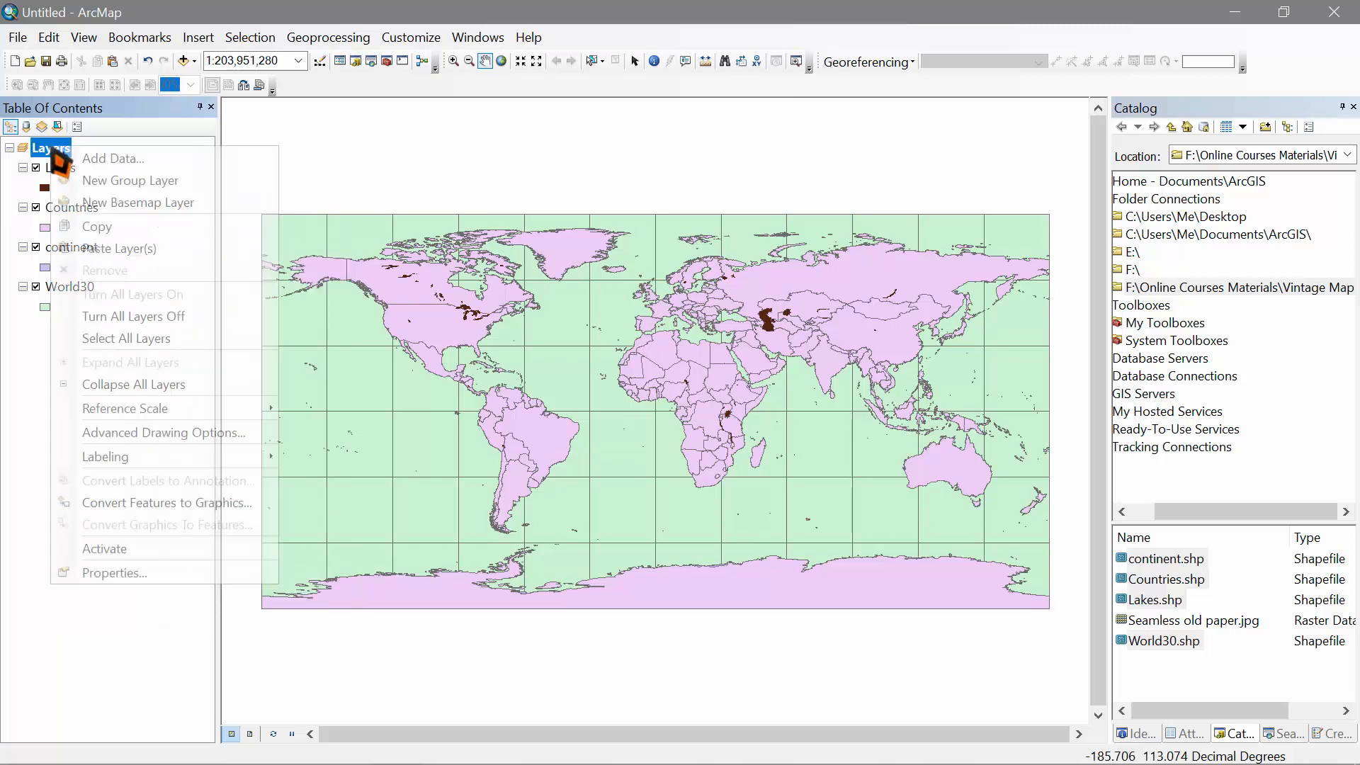
{"action": "left_click", "coordinate": [163, 248]}
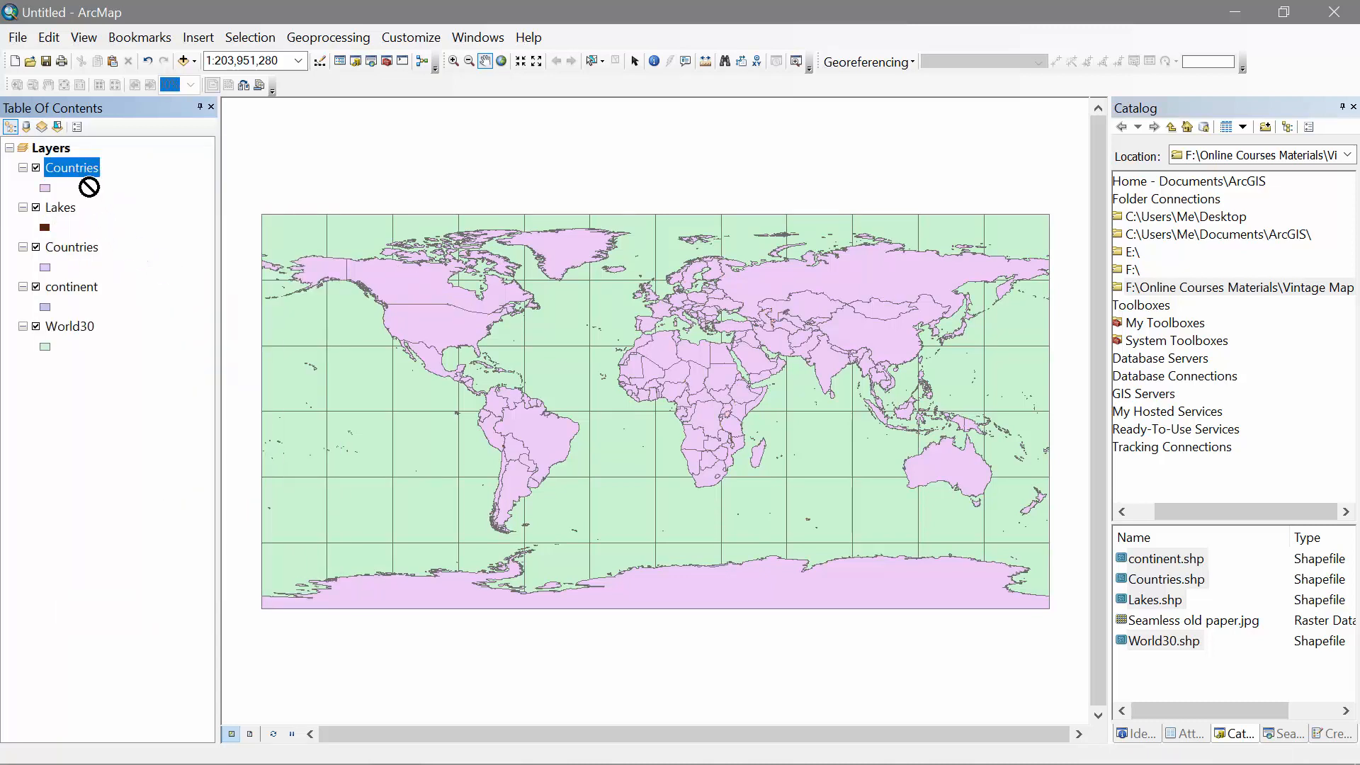
{"action": "left_click_drag", "start_coordinate": [97, 236], "coordinate": [90, 225]}
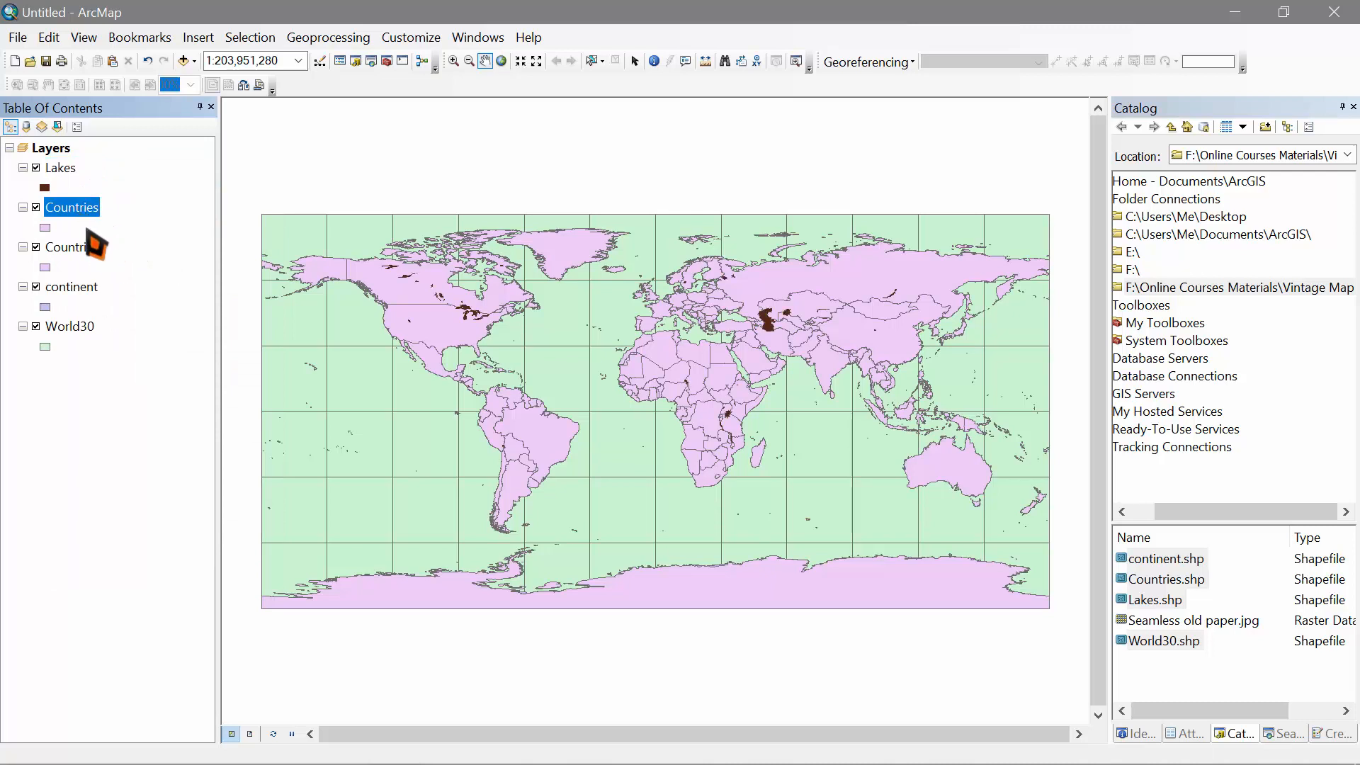
Step: In the Countries symbol editor, set a Cocoa Brown fill with no outline
{"action": "double_click", "coordinate": [46, 228]}
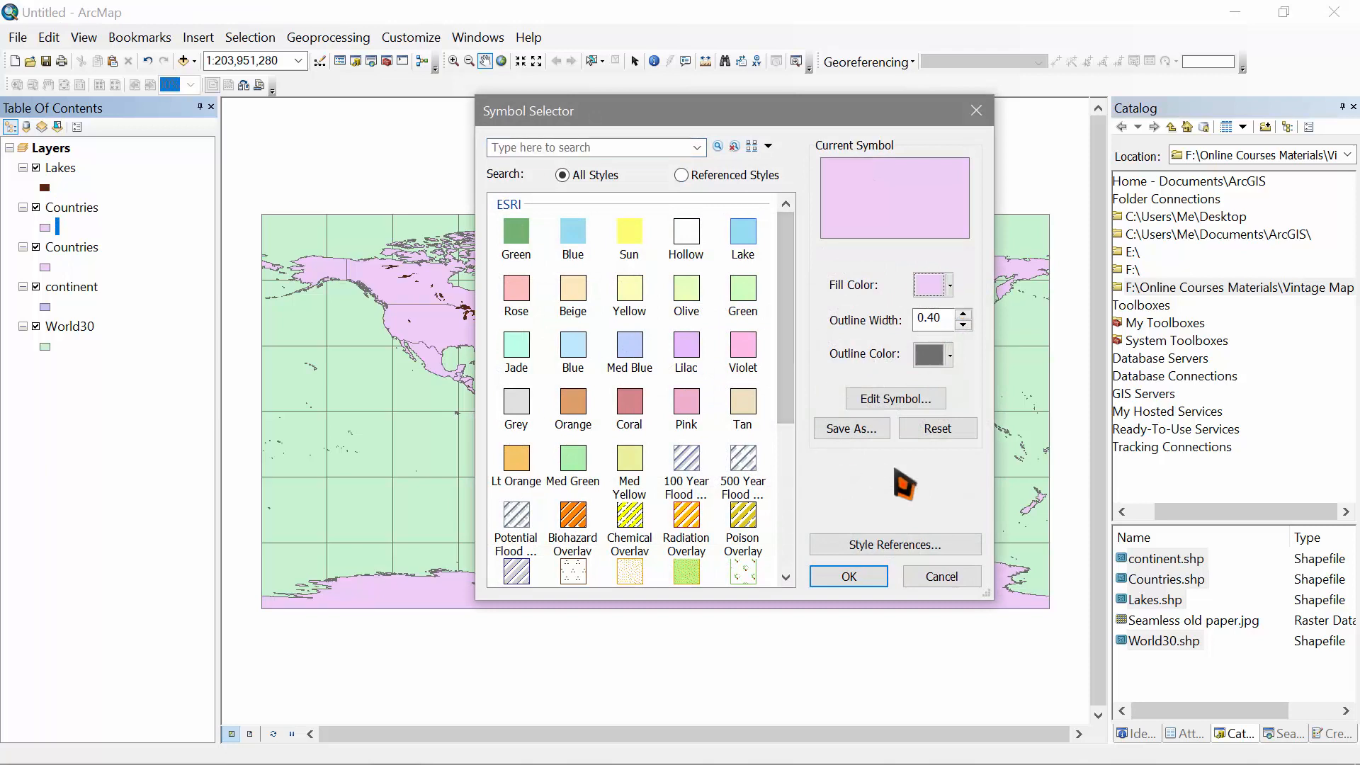
{"action": "left_click", "coordinate": [921, 402]}
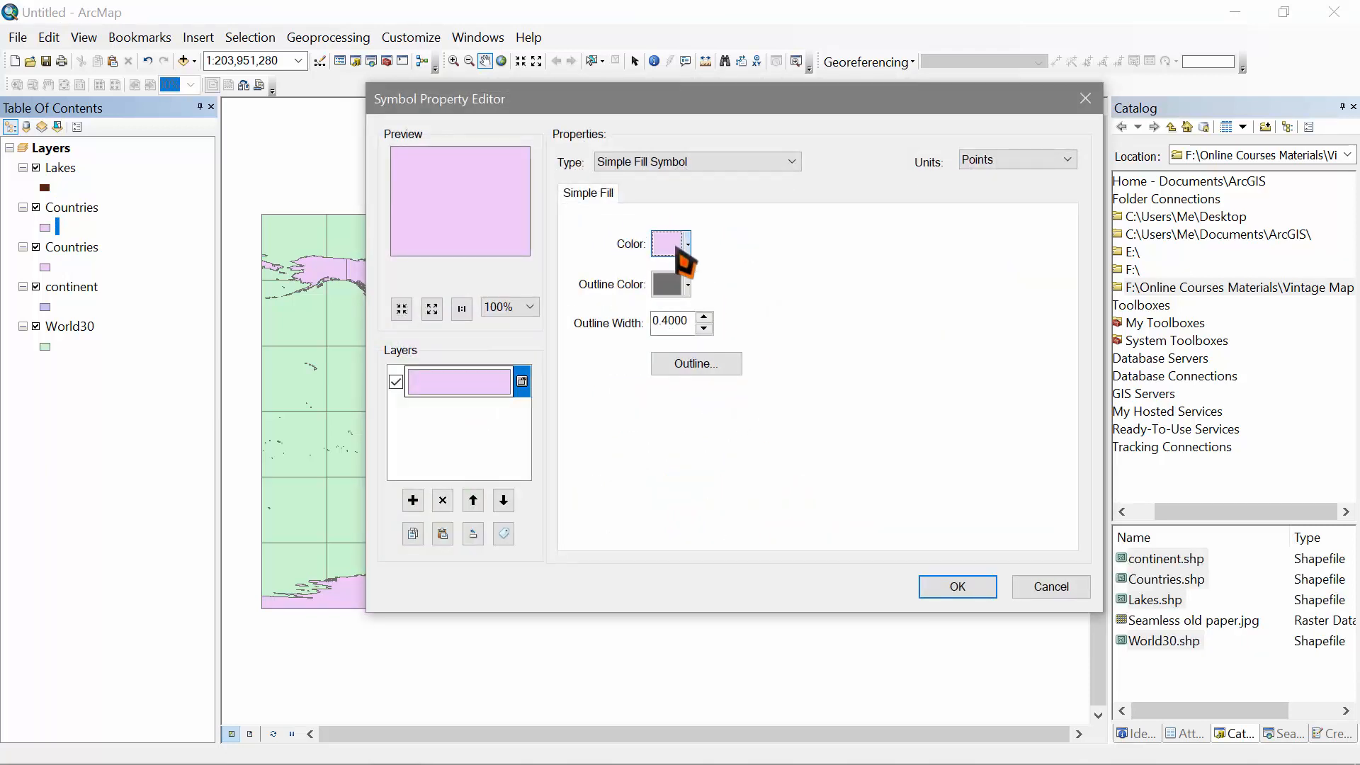
{"action": "left_click", "coordinate": [678, 248]}
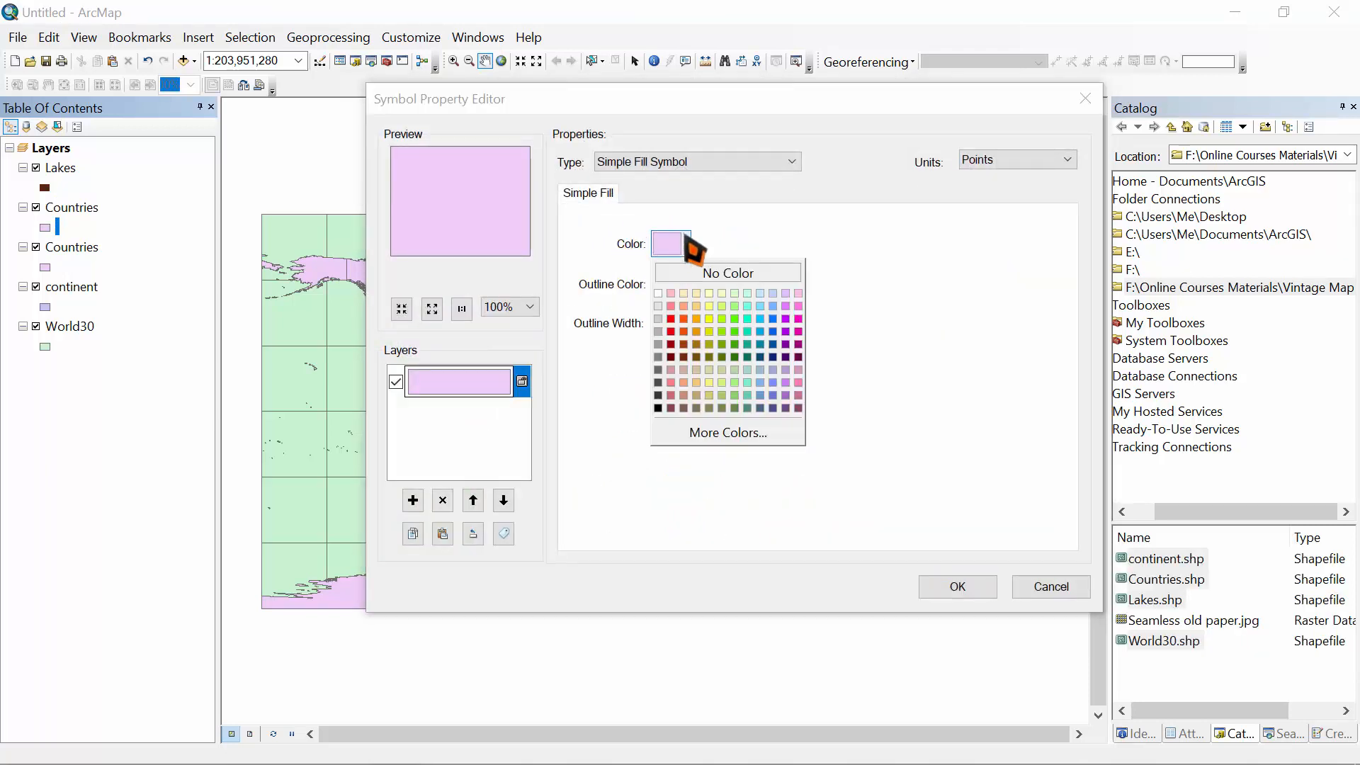
{"action": "left_click", "coordinate": [683, 408]}
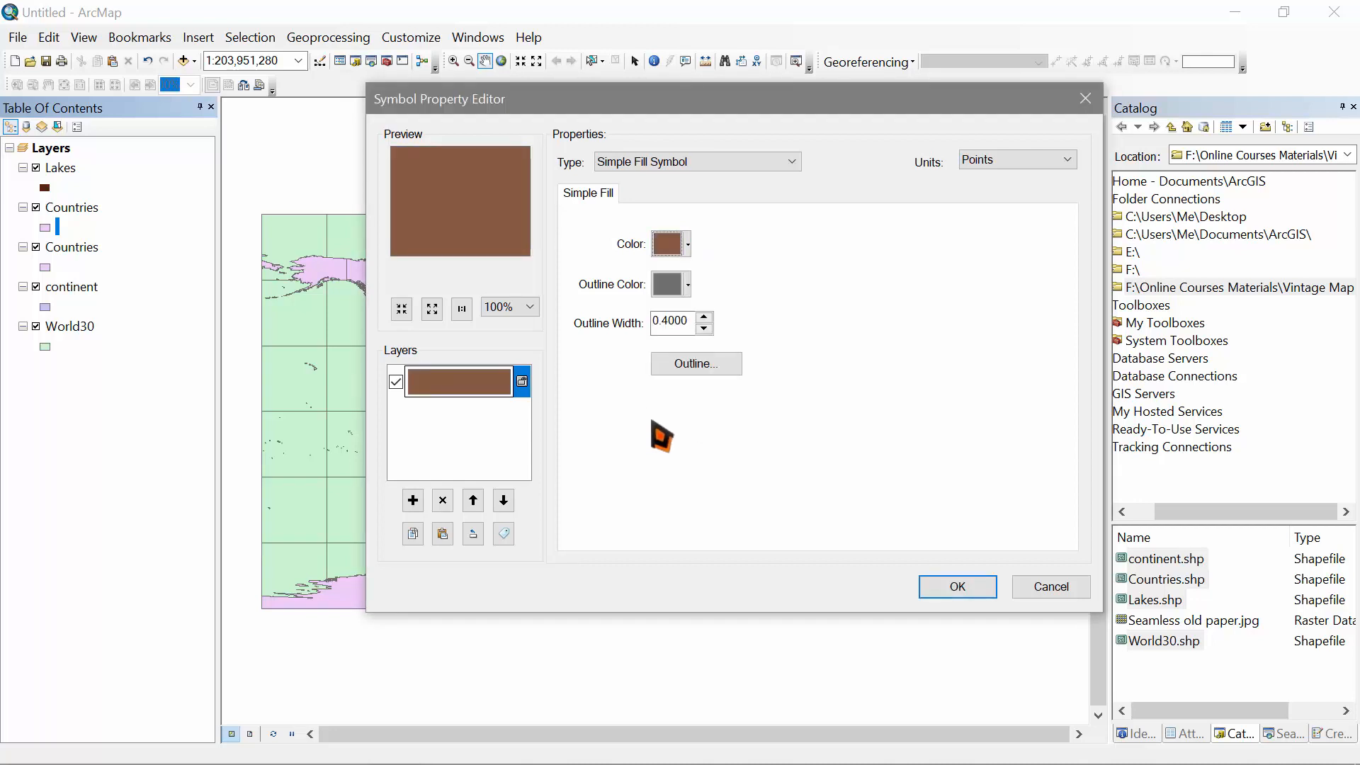
{"action": "left_click", "coordinate": [679, 286]}
{"action": "left_click", "coordinate": [679, 286]}
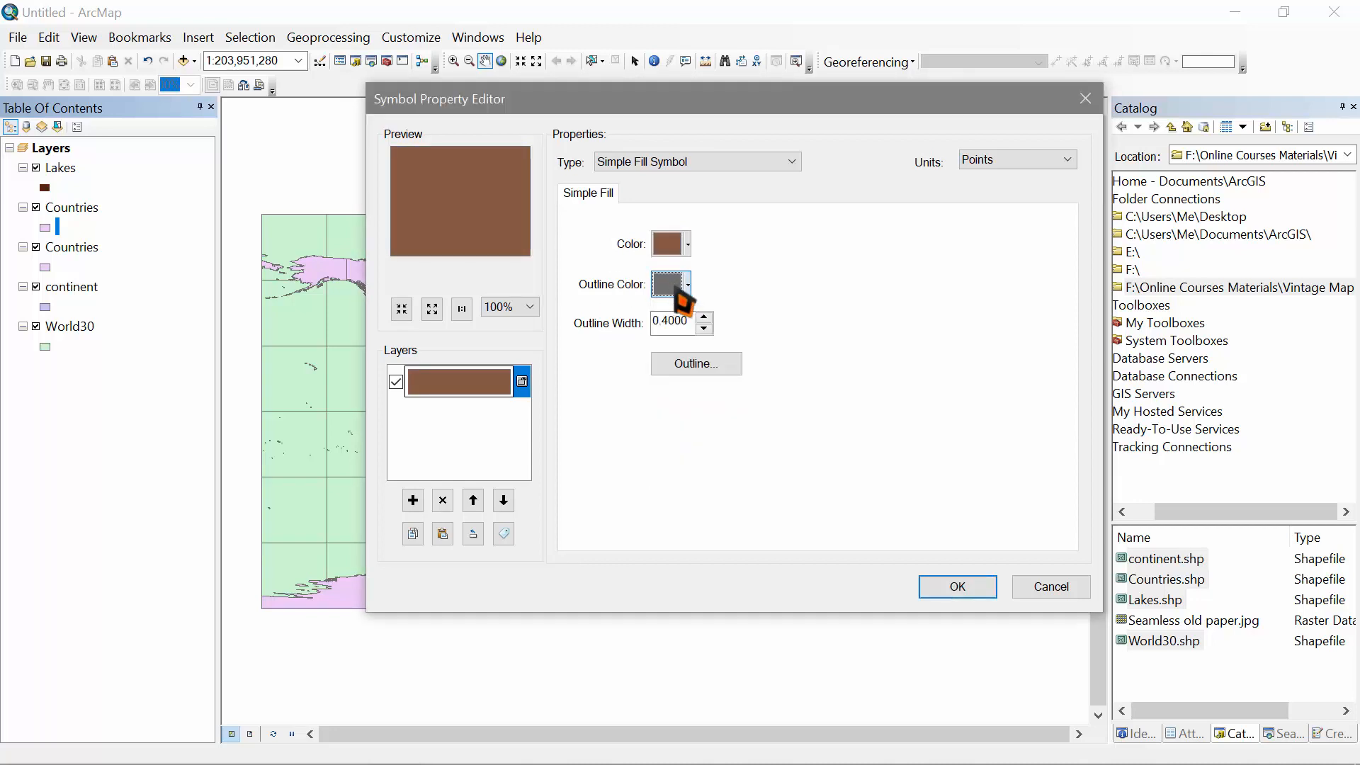
{"action": "left_click", "coordinate": [680, 286]}
{"action": "left_click", "coordinate": [694, 314]}
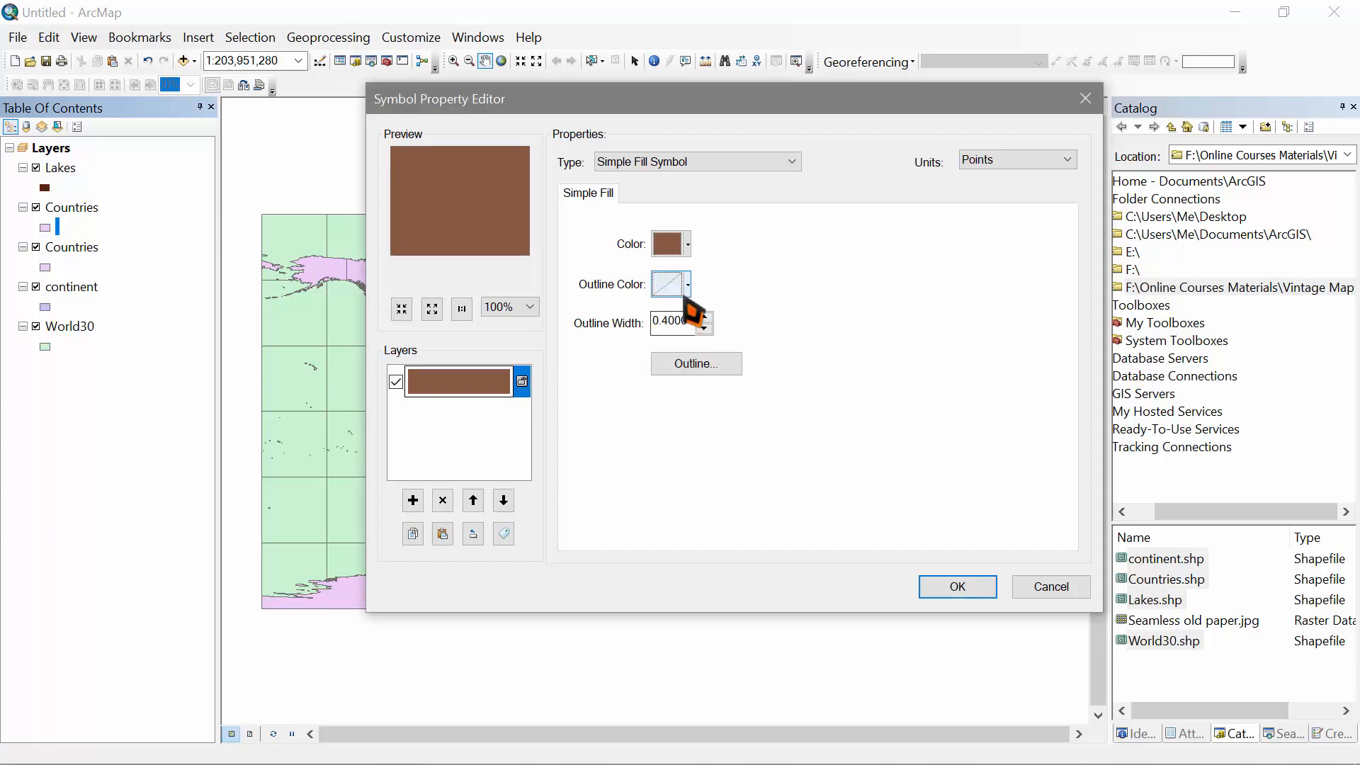
Step: Add a second symbol layer of type Marker Fill Symbol
{"action": "left_click", "coordinate": [418, 500]}
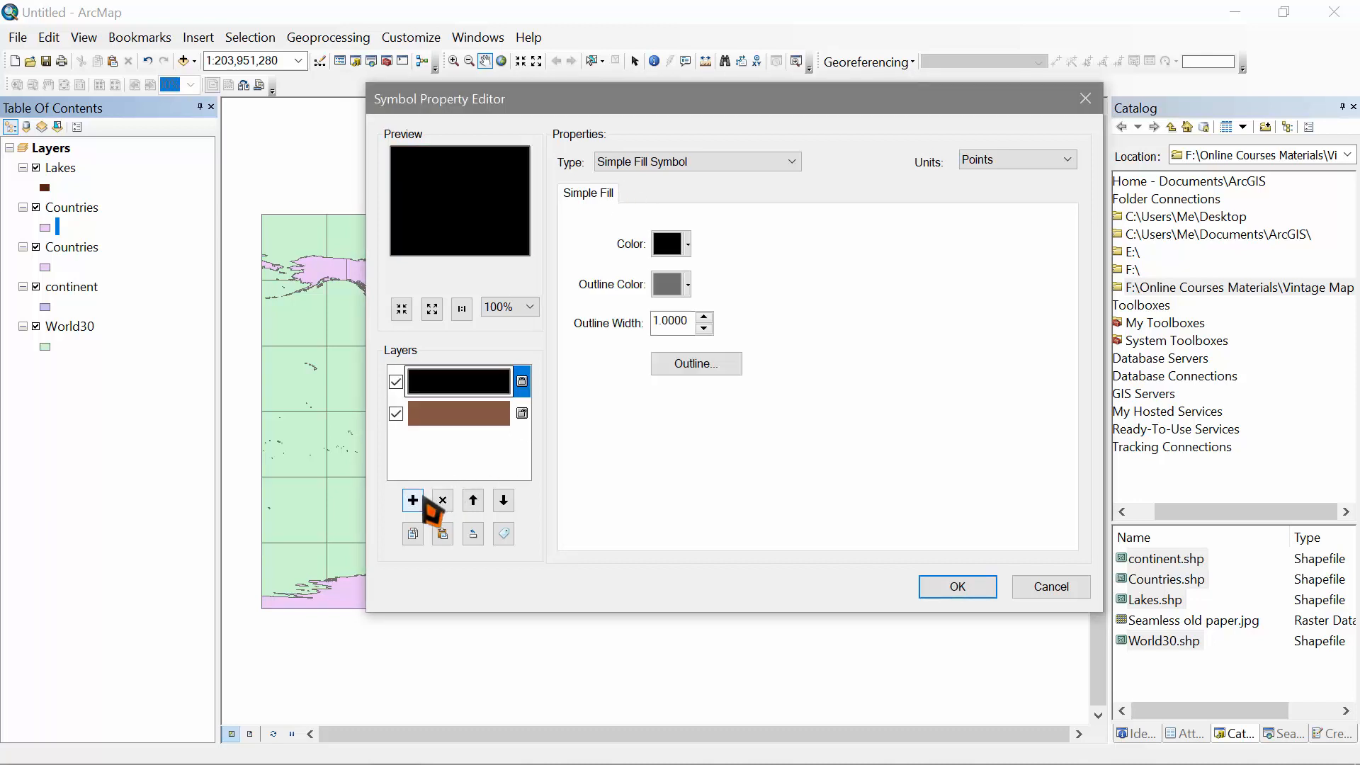
{"action": "left_click", "coordinate": [706, 164]}
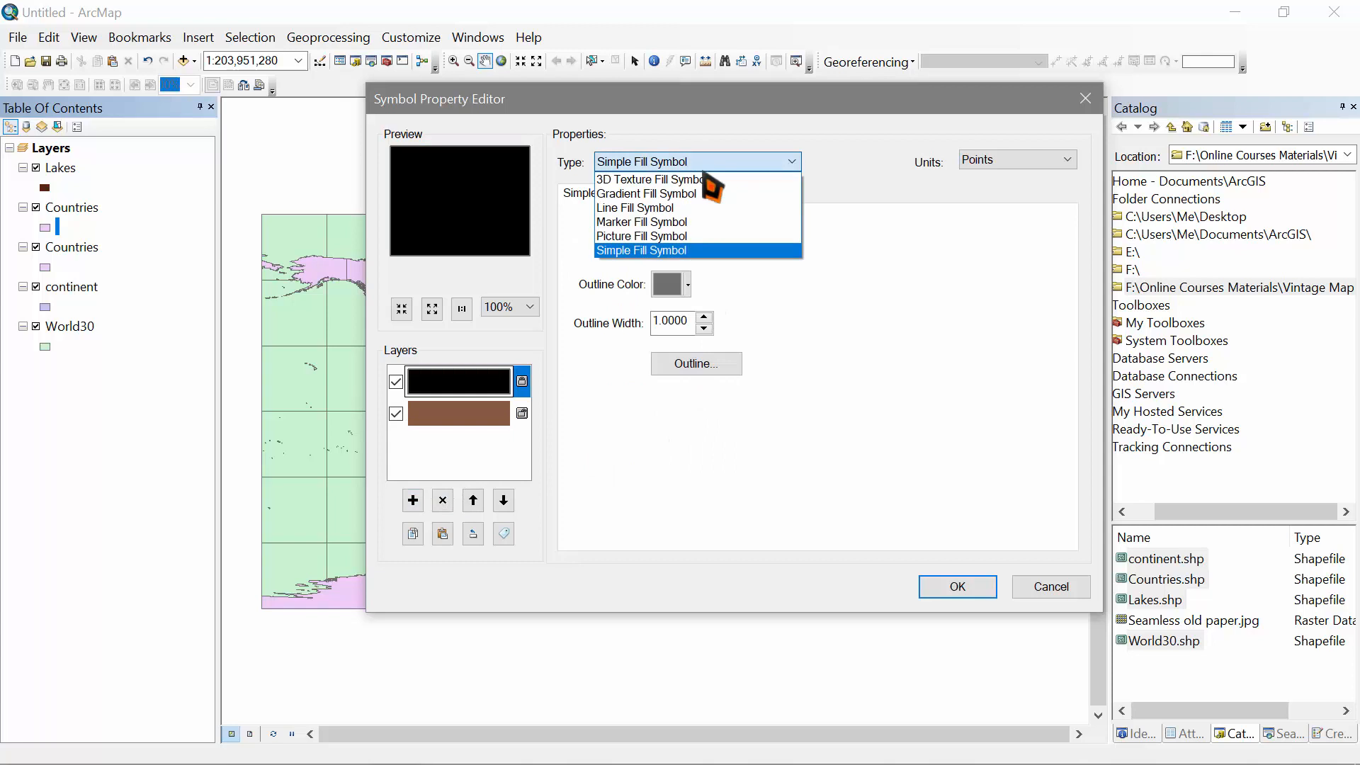
{"action": "left_click", "coordinate": [741, 222]}
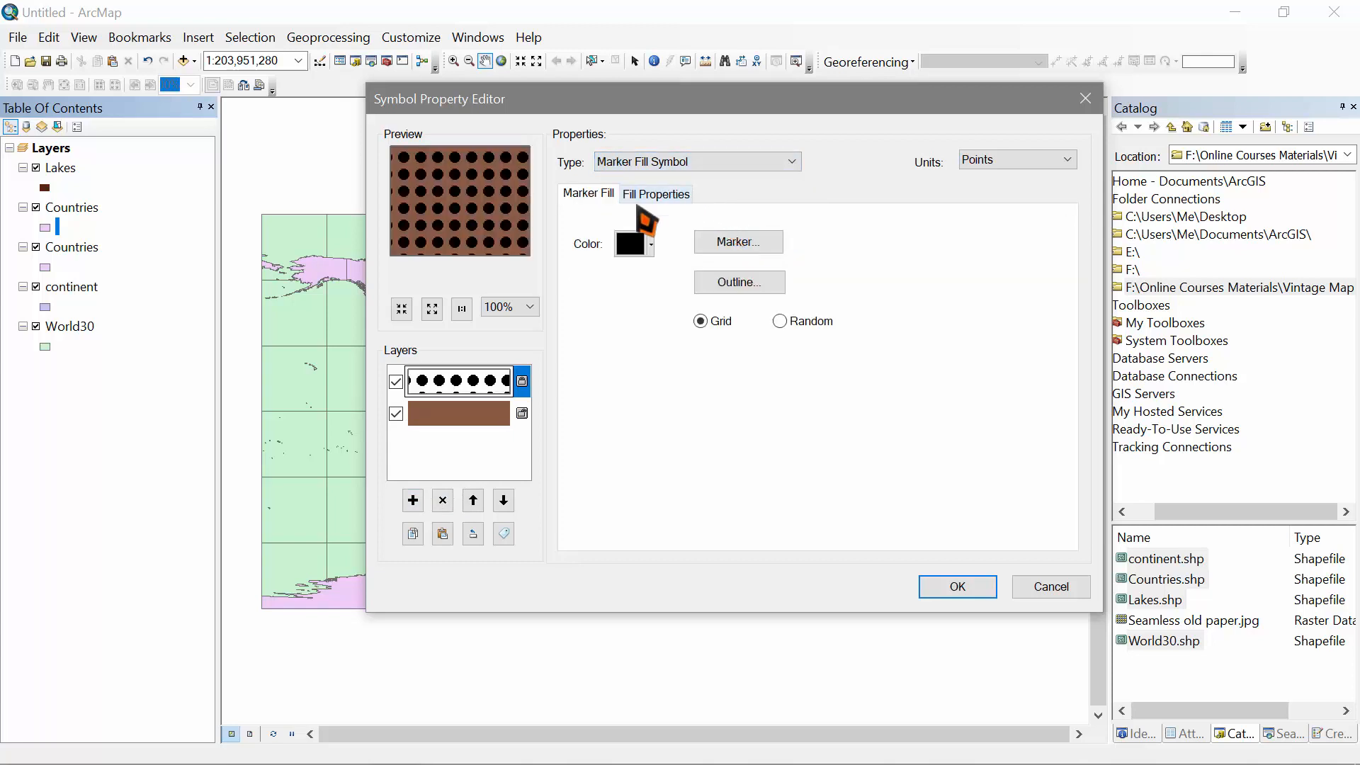
Step: Set marker separation X and Y to 5 and scatter markers randomly
{"action": "left_click", "coordinate": [666, 196]}
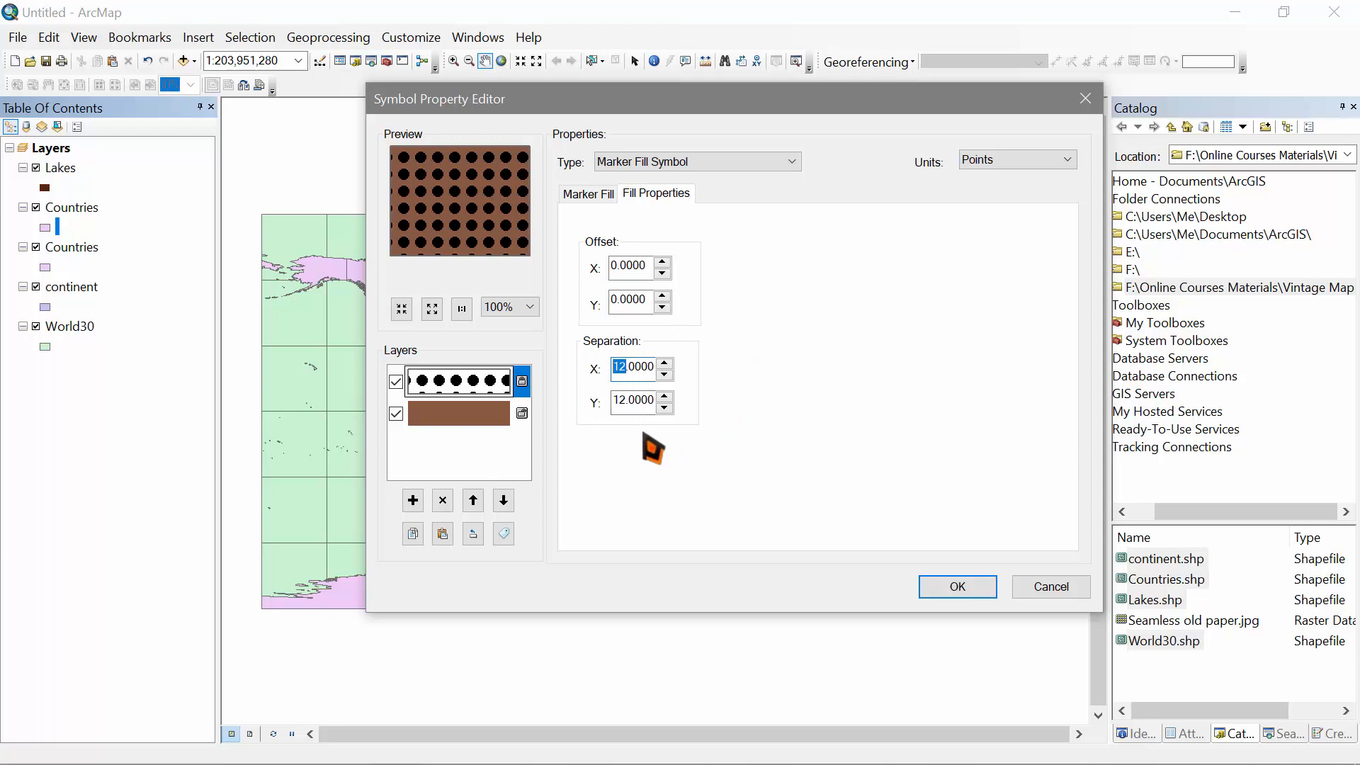
{"action": "type", "text": "5"}
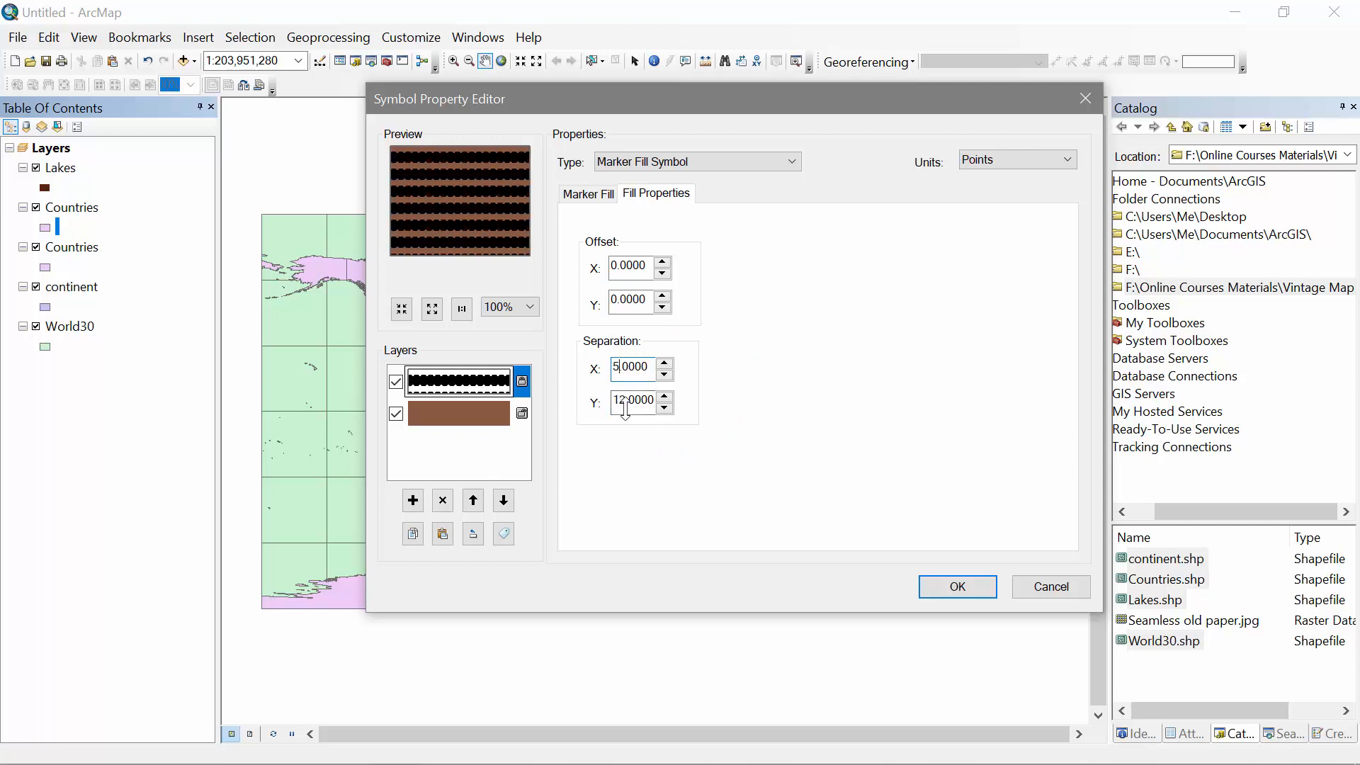
{"action": "type", "text": "5"}
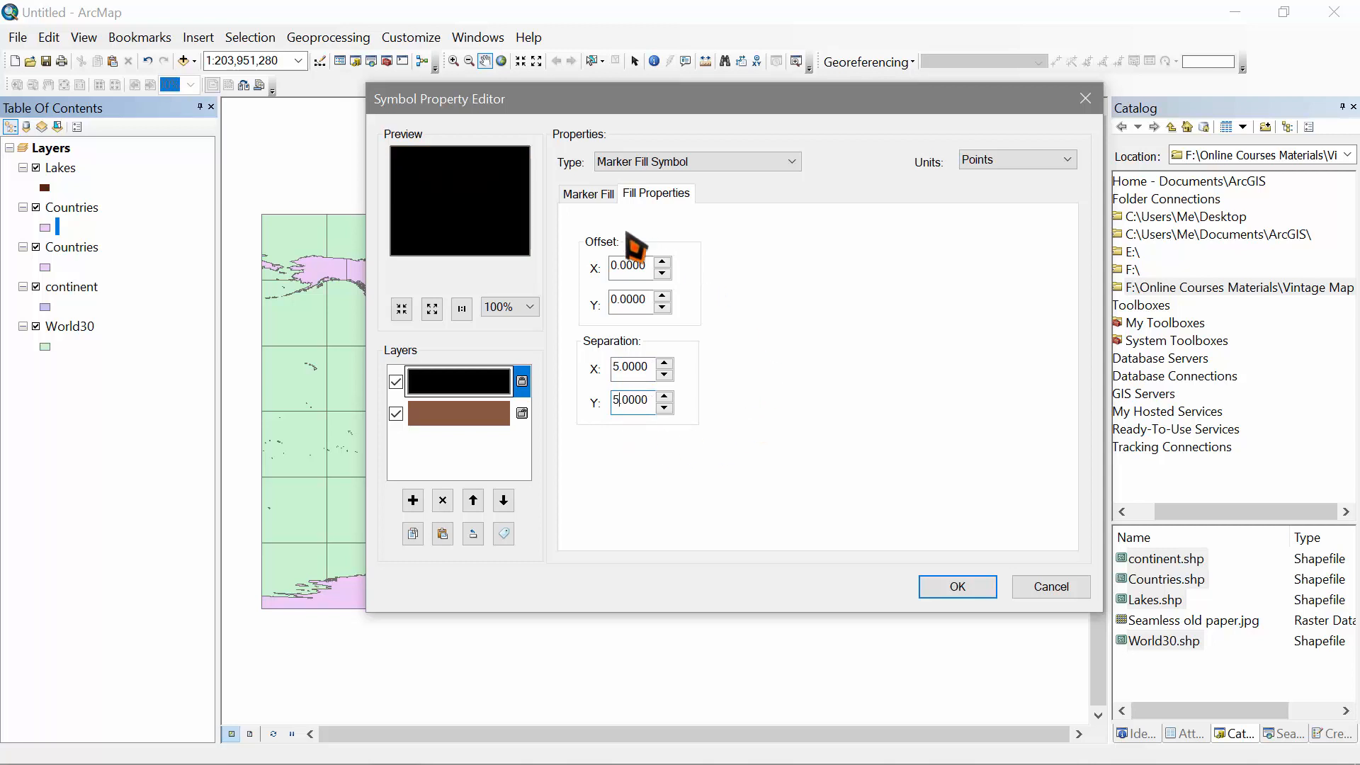
{"action": "left_click", "coordinate": [590, 197]}
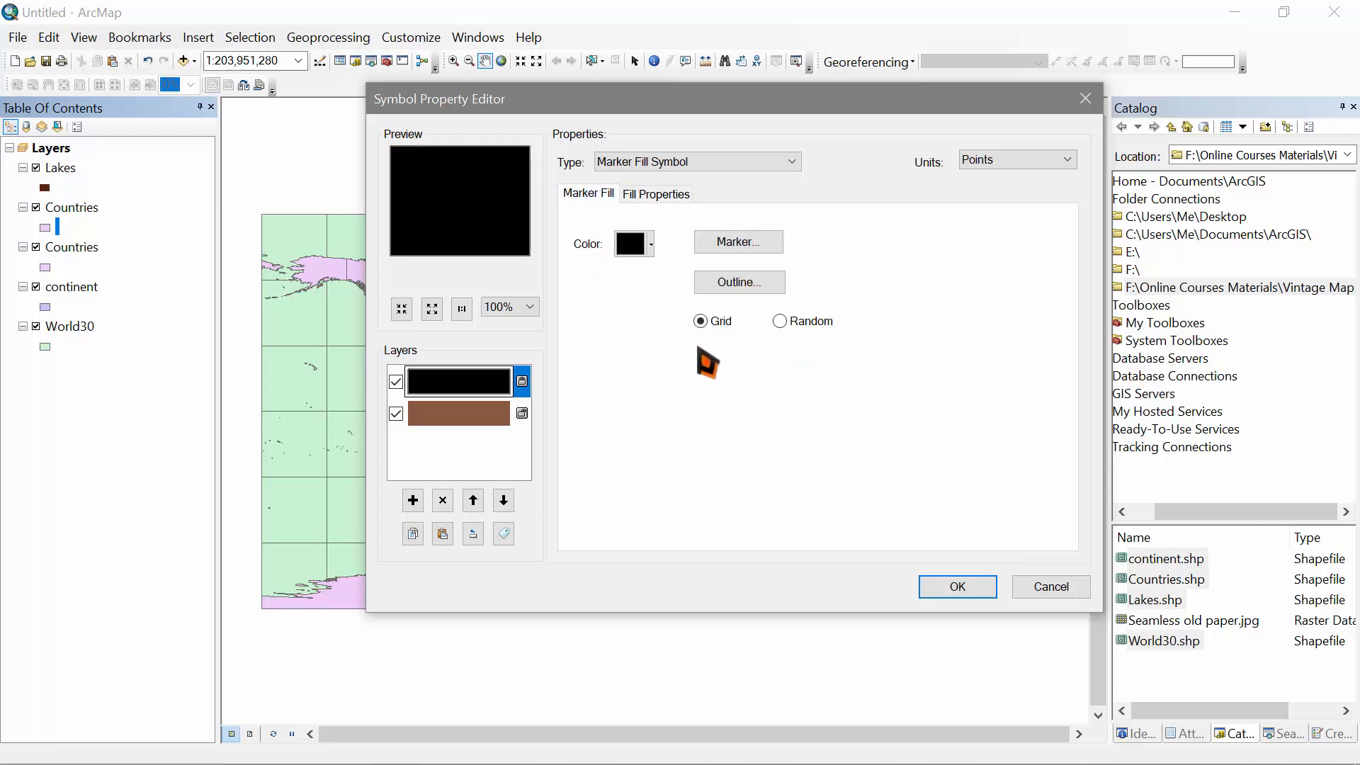
{"action": "left_click", "coordinate": [780, 321]}
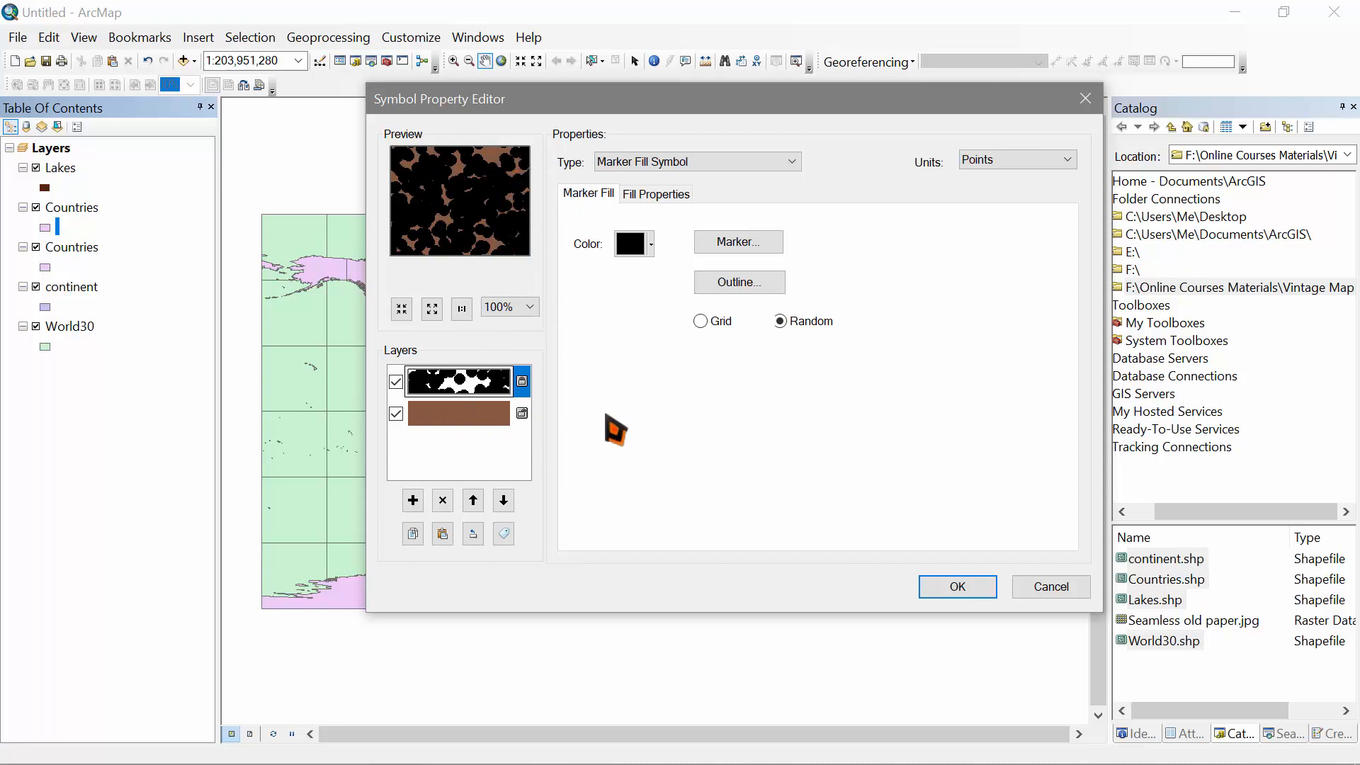
Step: Colour the markers brown with CMYK 46/64/73/2 and confirm the fill symbol
{"action": "left_click", "coordinate": [632, 241]}
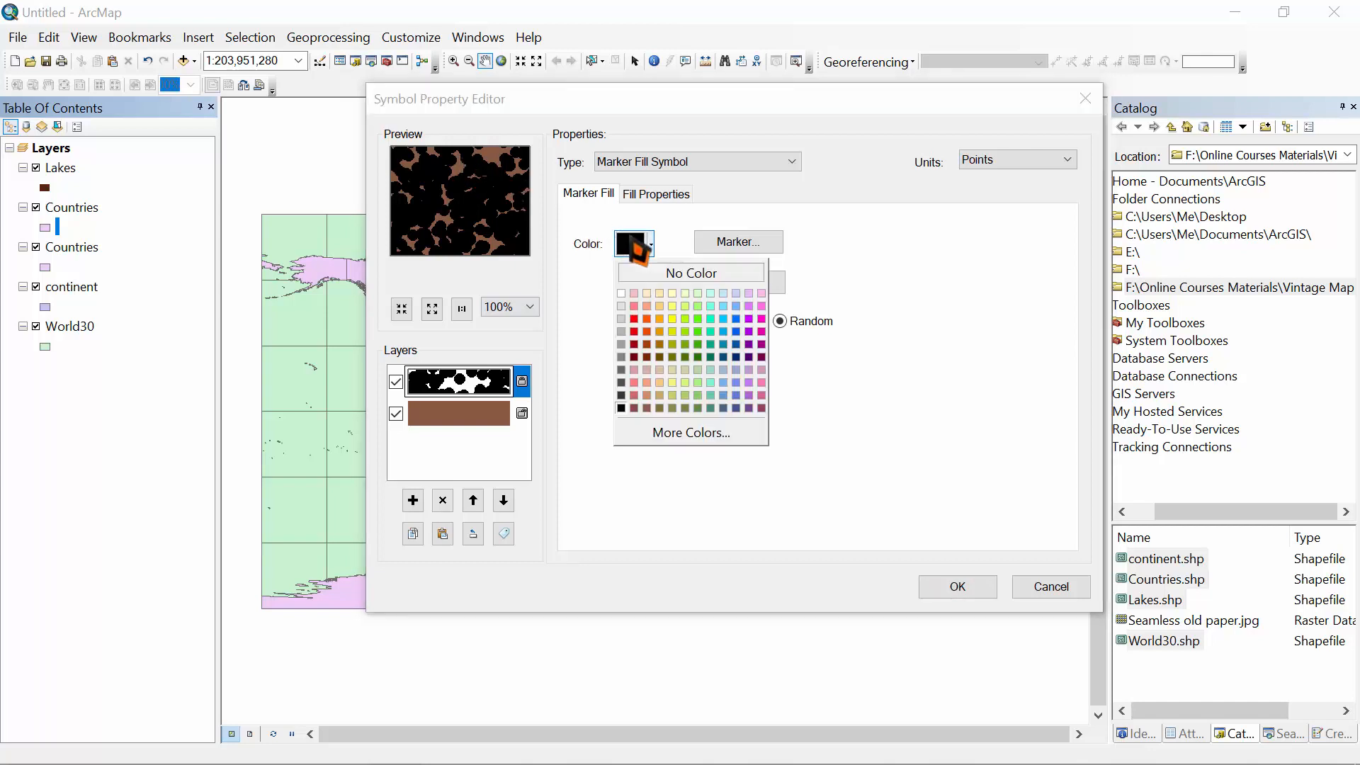
{"action": "left_click", "coordinate": [647, 409]}
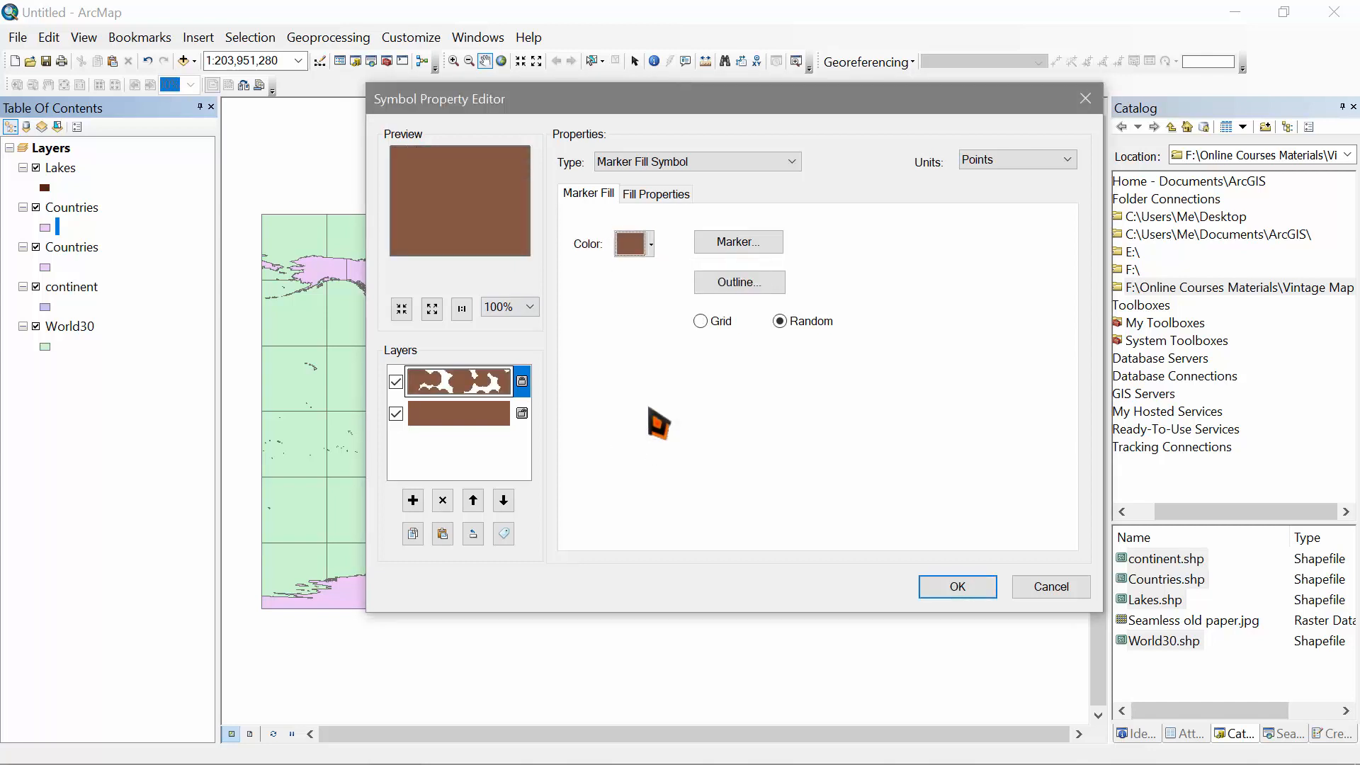
{"action": "left_click", "coordinate": [650, 245]}
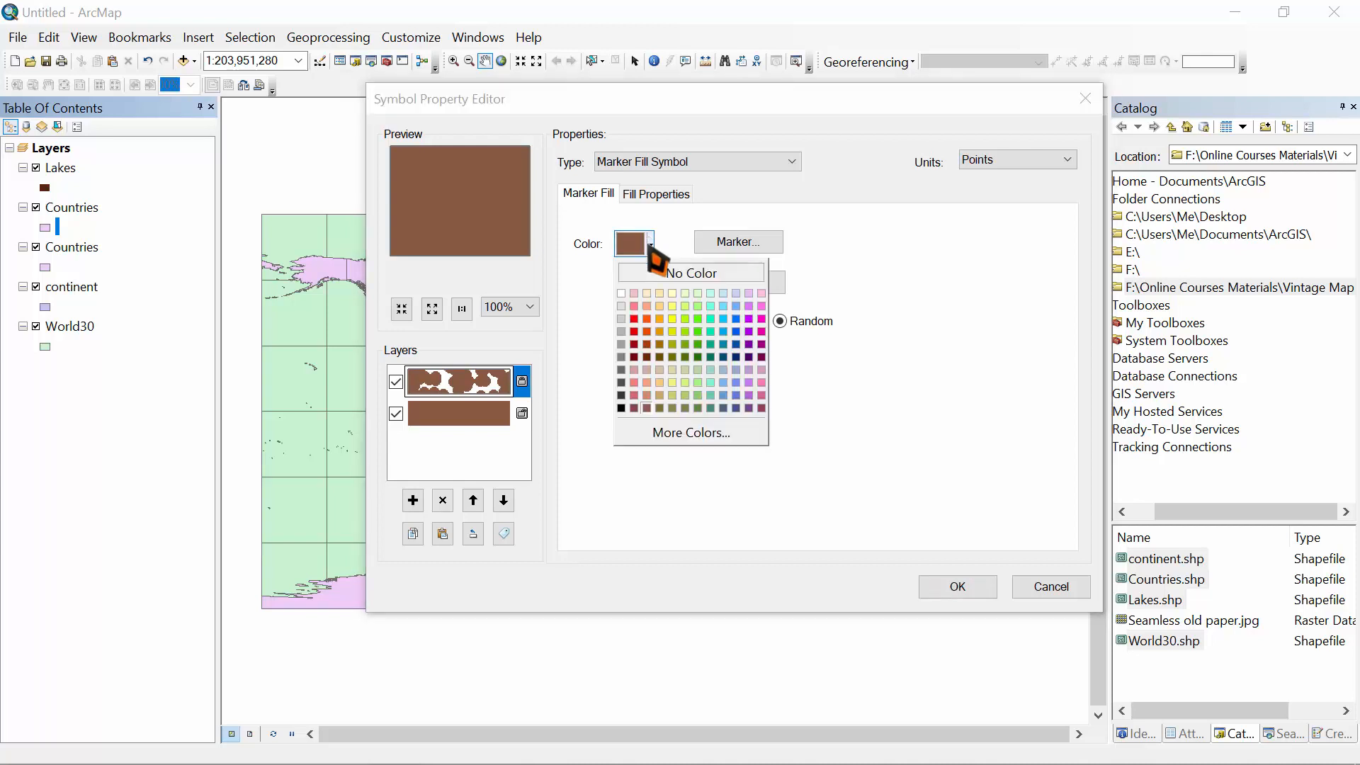
{"action": "left_click", "coordinate": [692, 433]}
{"action": "left_click", "coordinate": [797, 277]}
{"action": "left_click", "coordinate": [798, 289]}
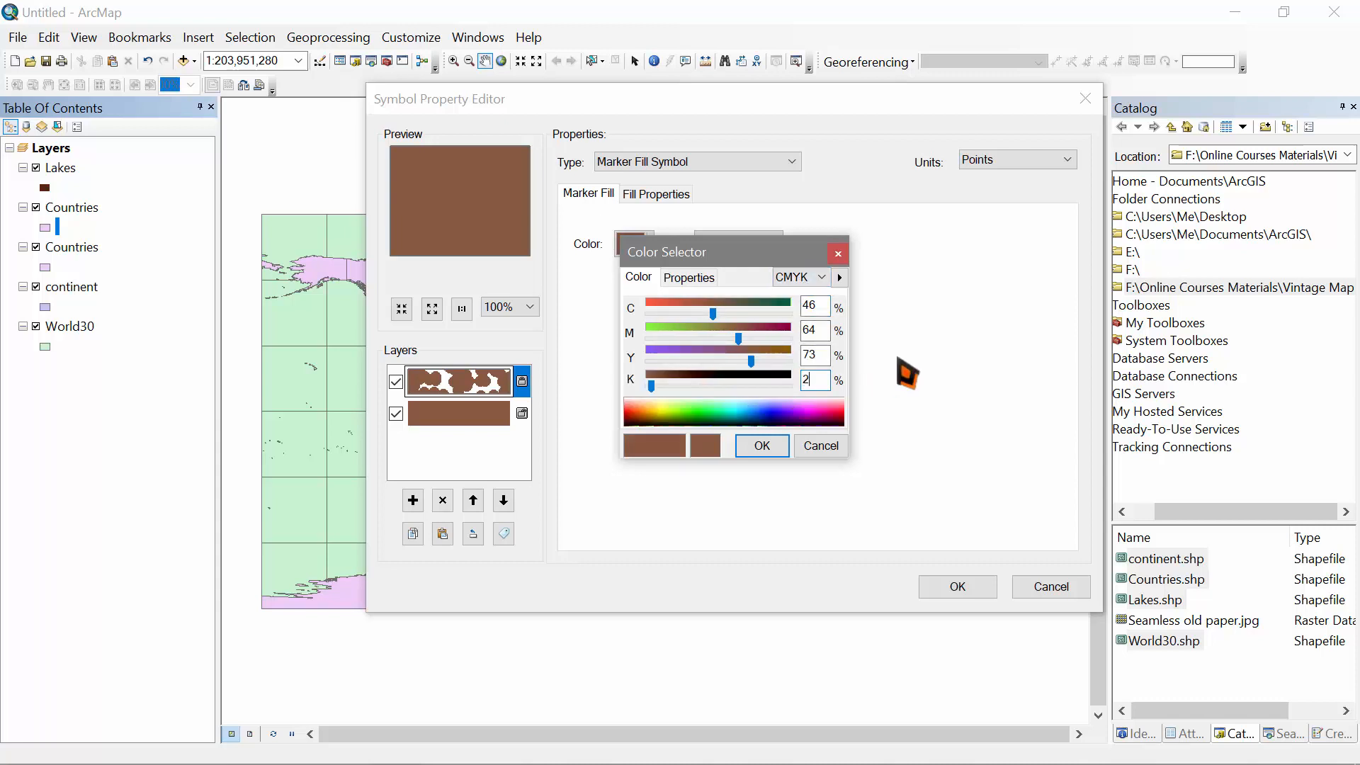
{"action": "left_click", "coordinate": [763, 446]}
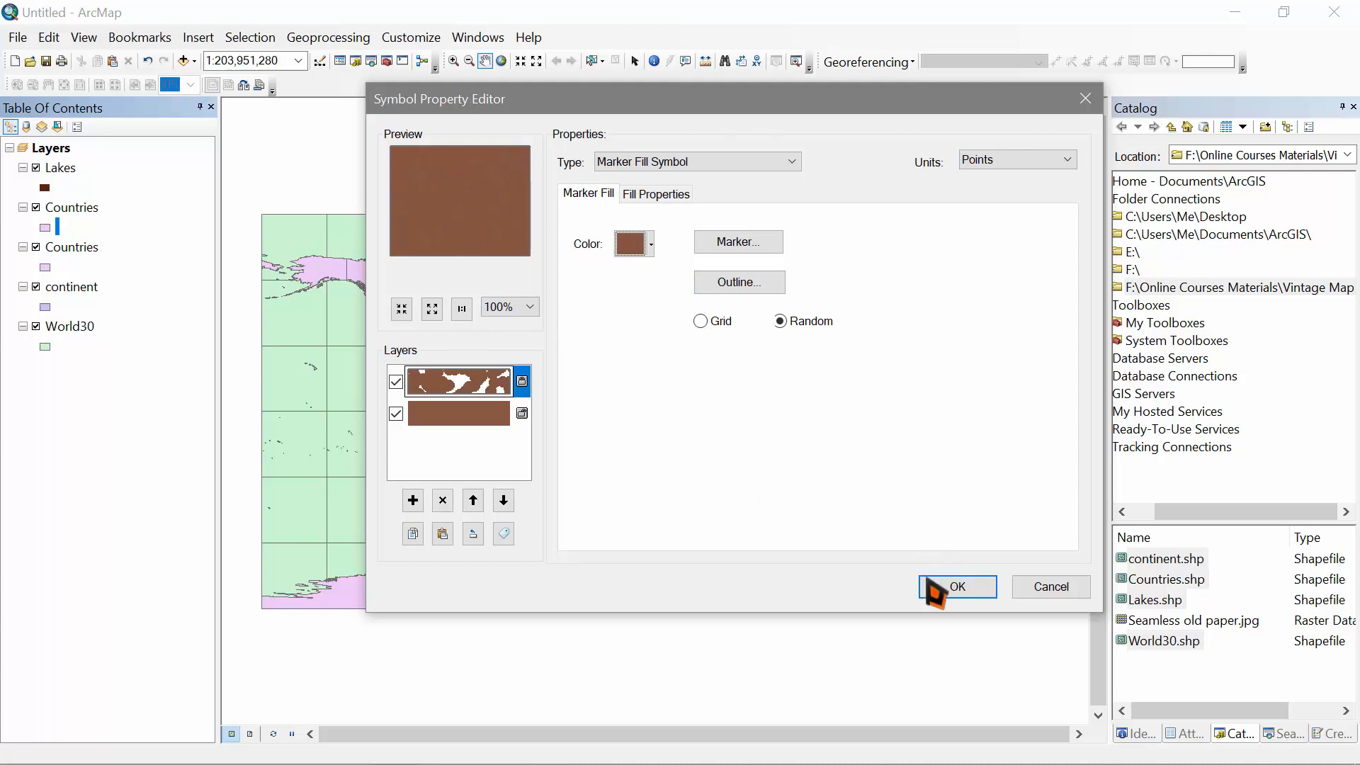
{"action": "left_click", "coordinate": [949, 590]}
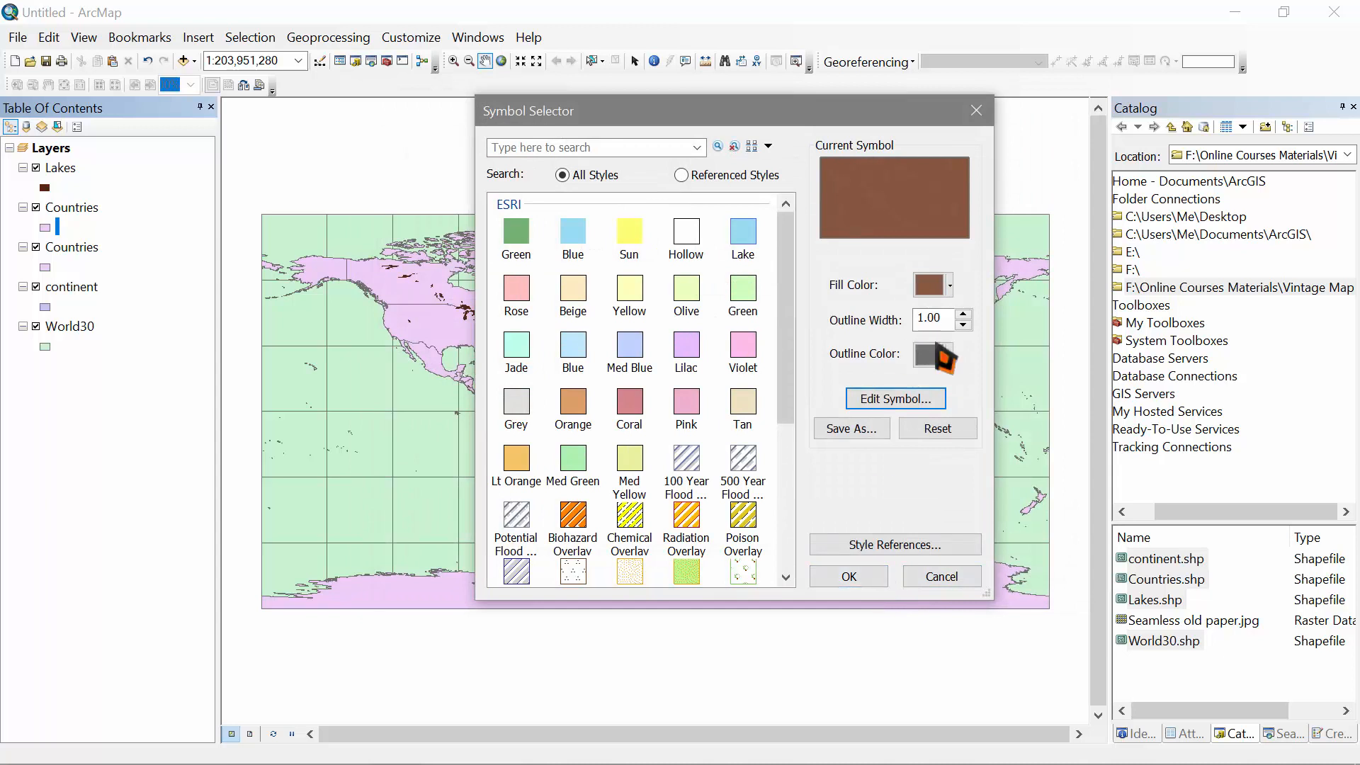
Step: Remove the Countries outline and apply the brown textured symbol to the map
{"action": "left_click", "coordinate": [936, 354]}
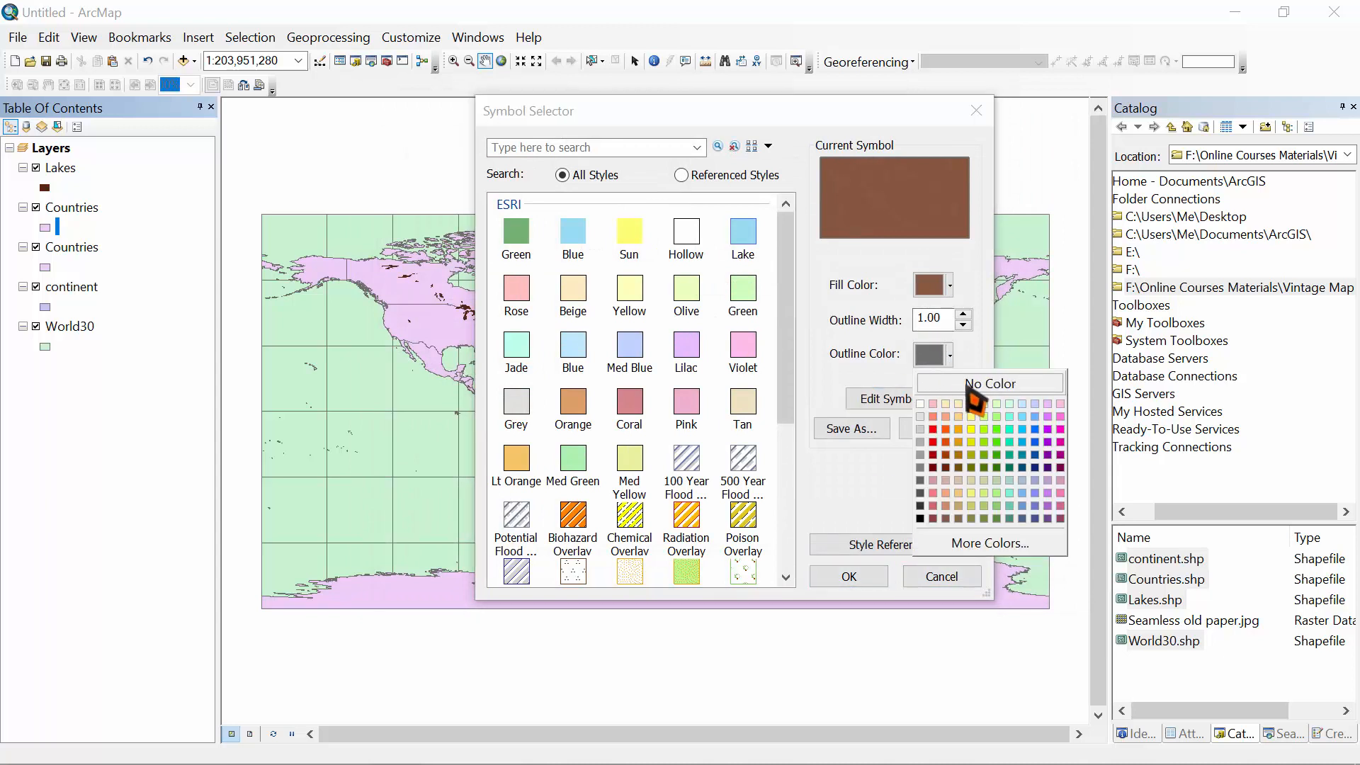
{"action": "left_click", "coordinate": [970, 386]}
{"action": "left_click", "coordinate": [832, 577]}
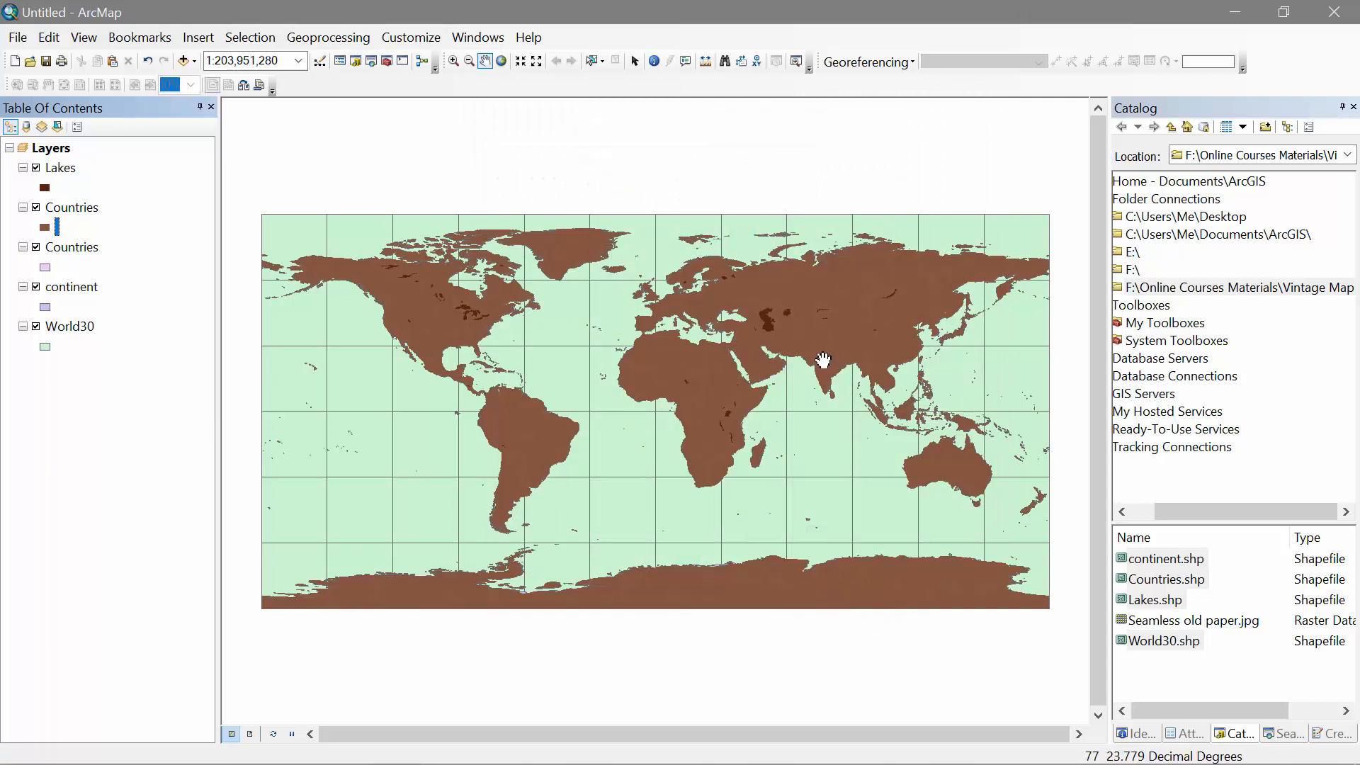
{"action": "left_click_drag", "start_coordinate": [76, 207], "coordinate": [81, 267]}
Step: Place brown Countries under the pink copy and rename the upper layer Countries_Borders
{"action": "left_click_drag", "start_coordinate": [78, 208], "coordinate": [124, 241]}
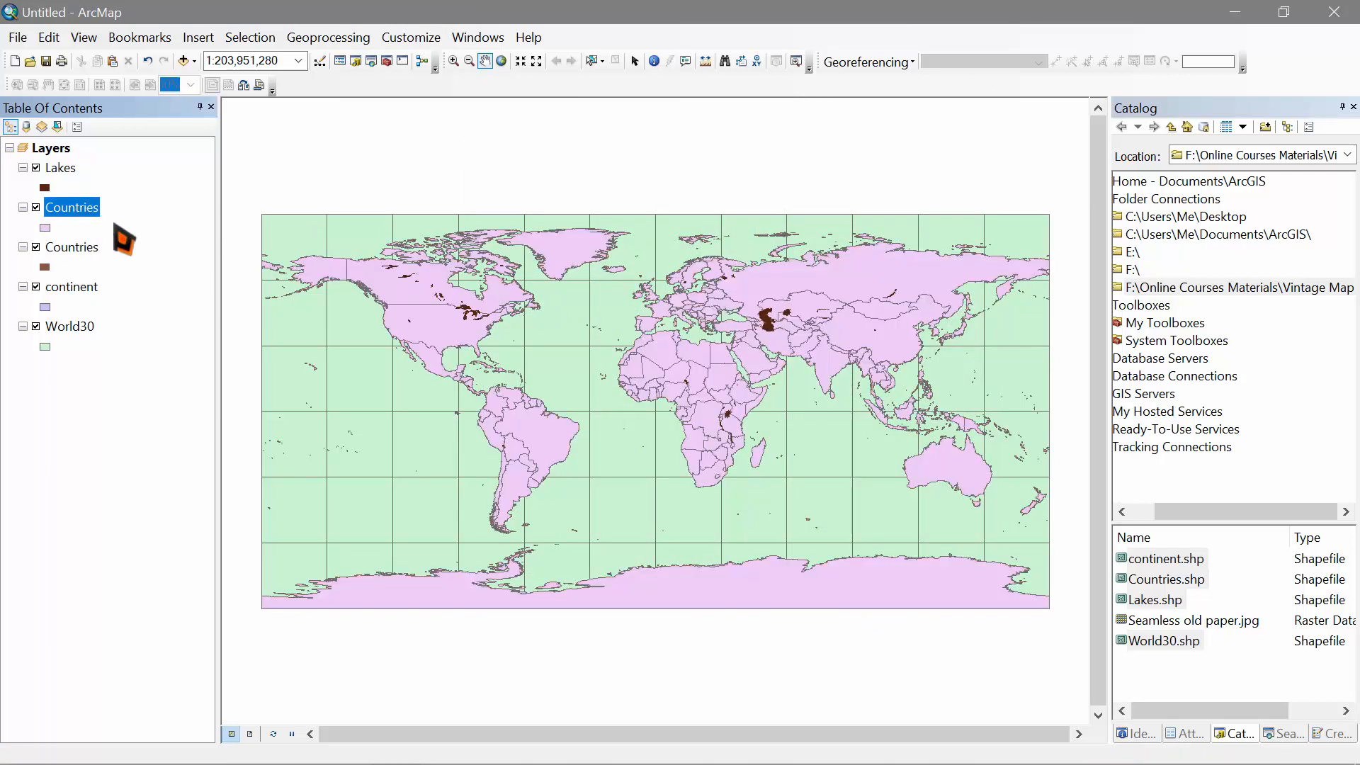
{"action": "left_click", "coordinate": [68, 210]}
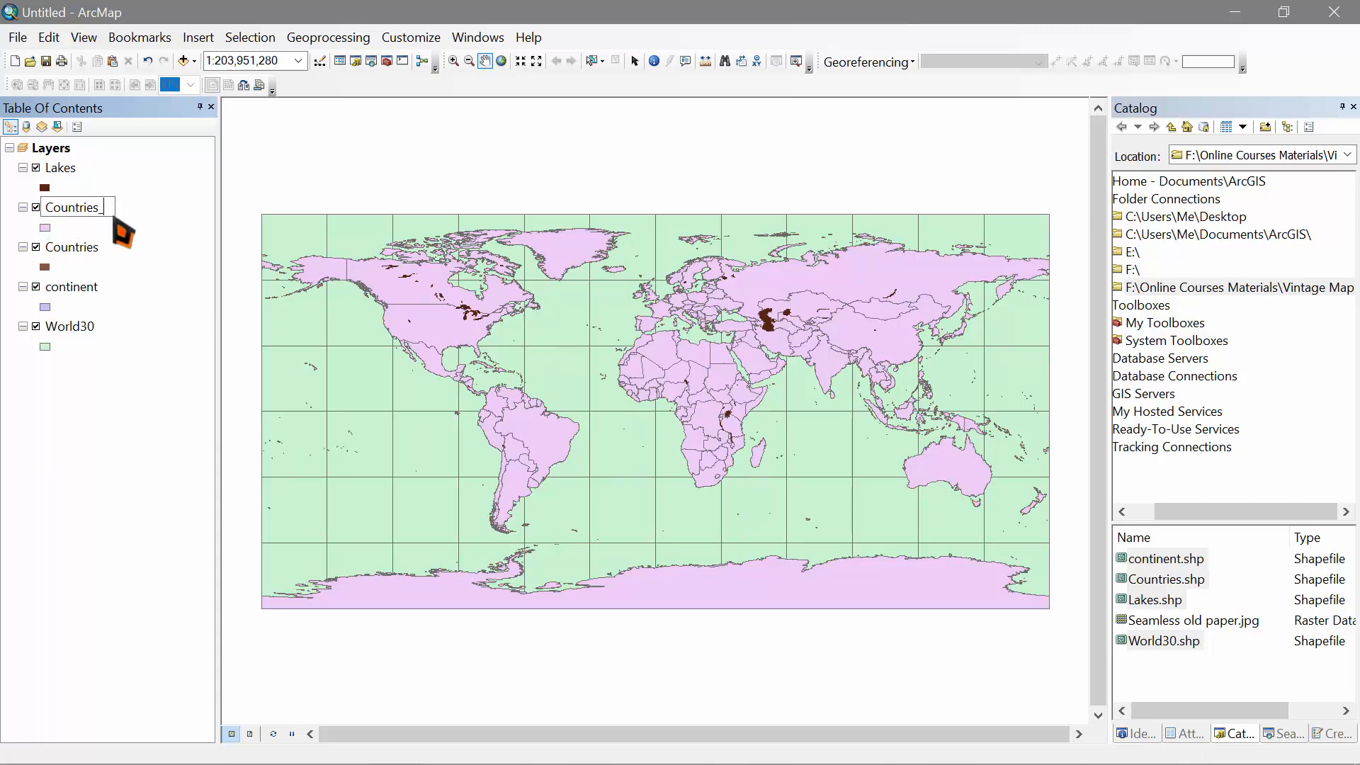
{"action": "type", "text": "_Borders"}
{"action": "key", "text": "Return"}
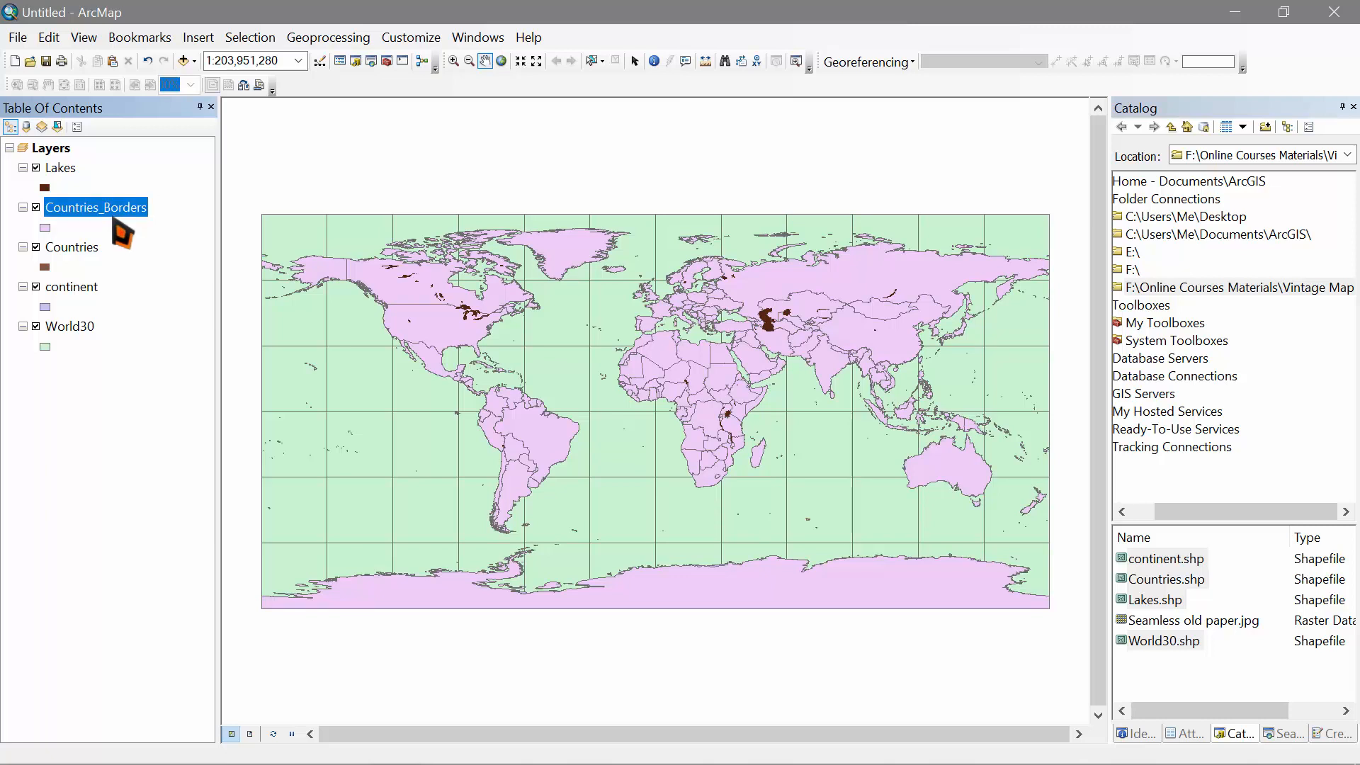
{"action": "left_click", "coordinate": [46, 229]}
Step: Give Countries_Borders no fill and a brown outline of CMYK 46/64/73/0
{"action": "left_click", "coordinate": [928, 284]}
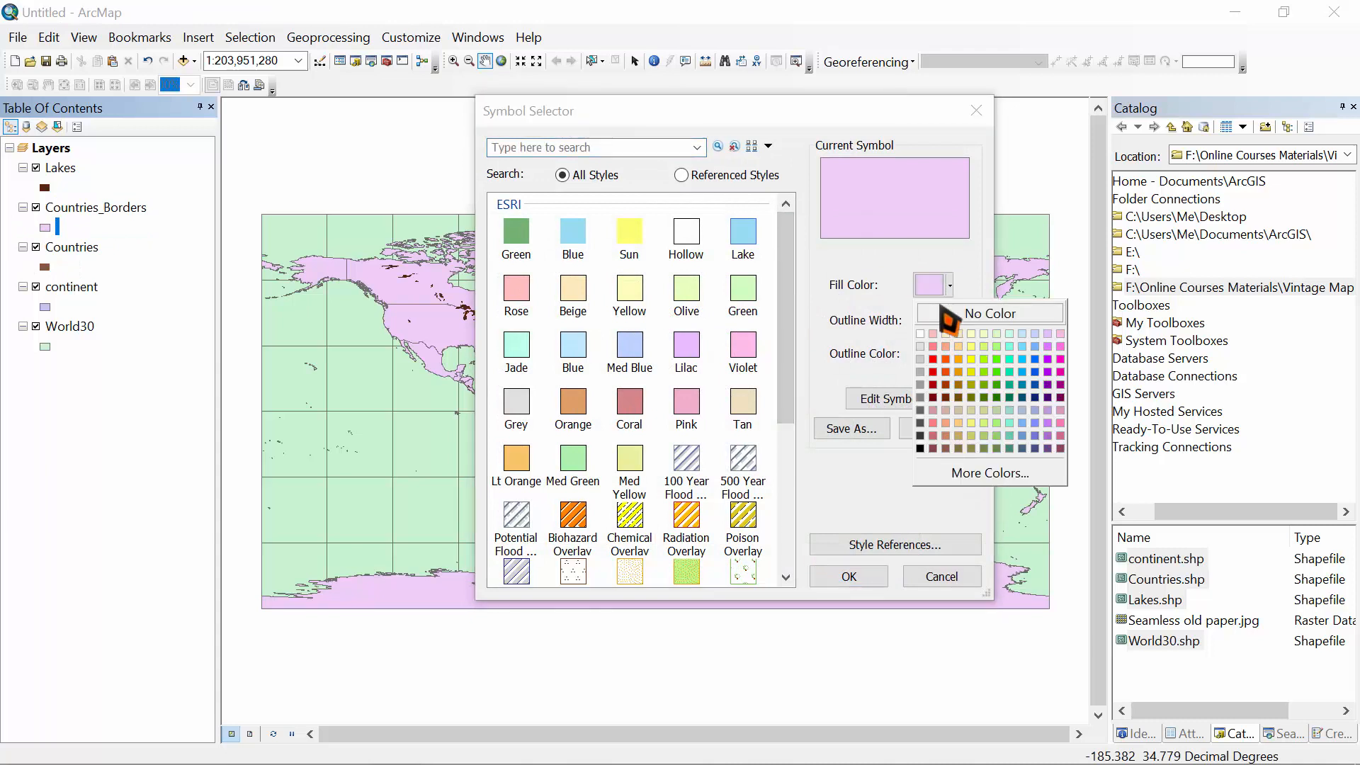
{"action": "left_click", "coordinate": [957, 314]}
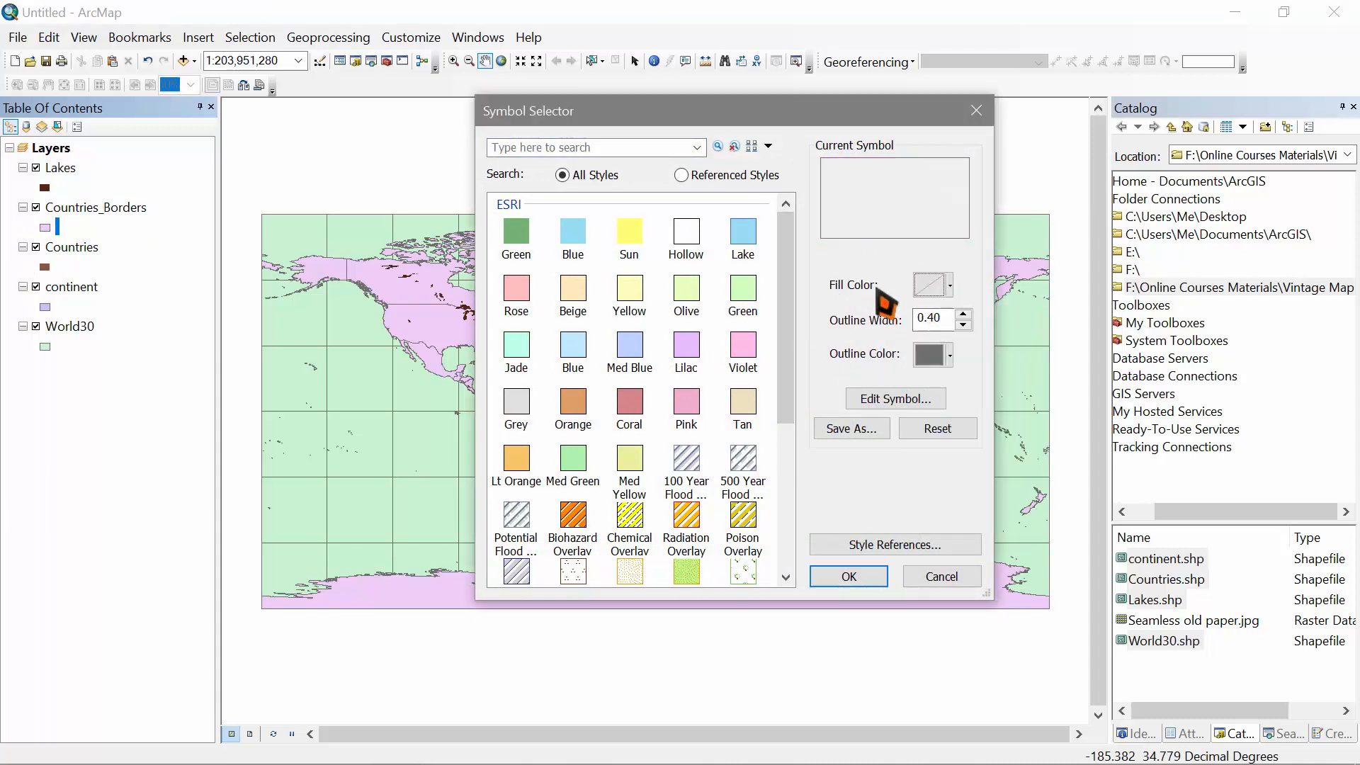
{"action": "left_click", "coordinate": [933, 355]}
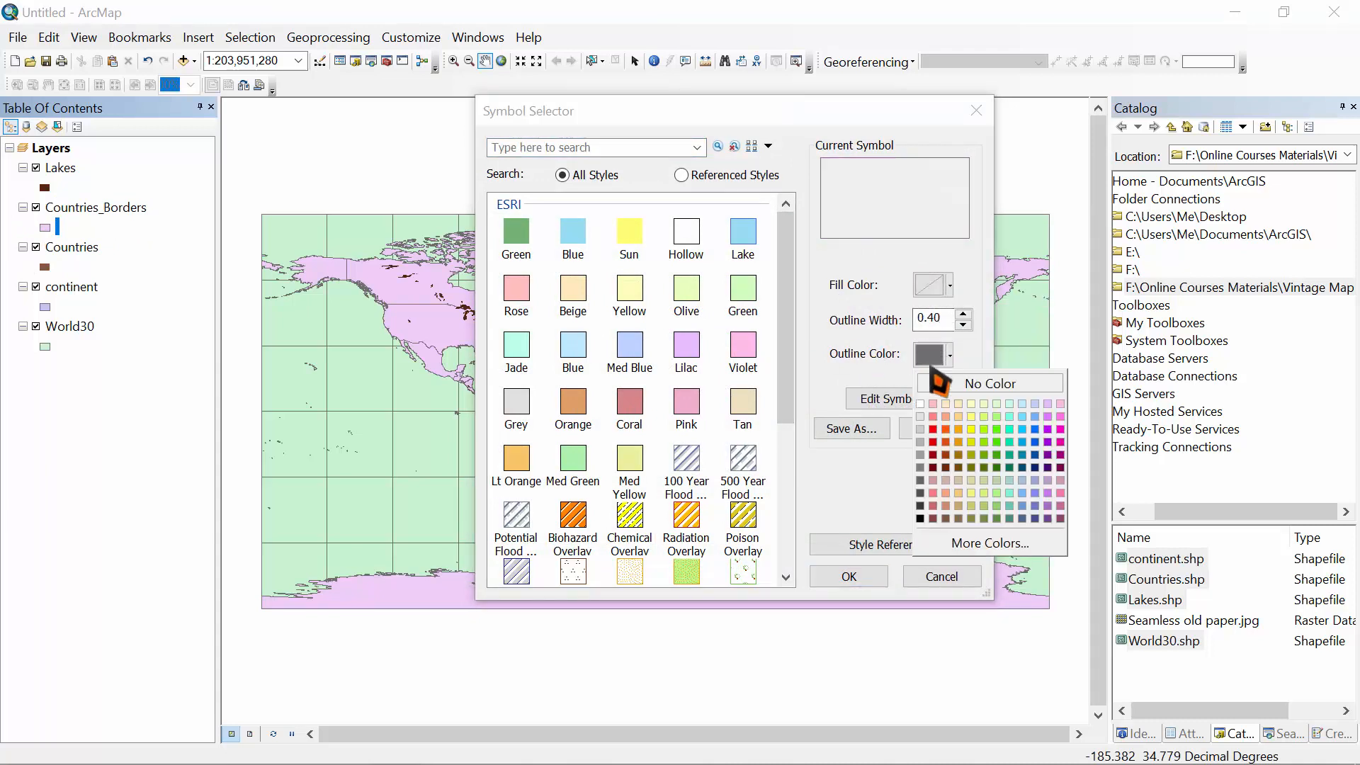
{"action": "left_click", "coordinate": [946, 518]}
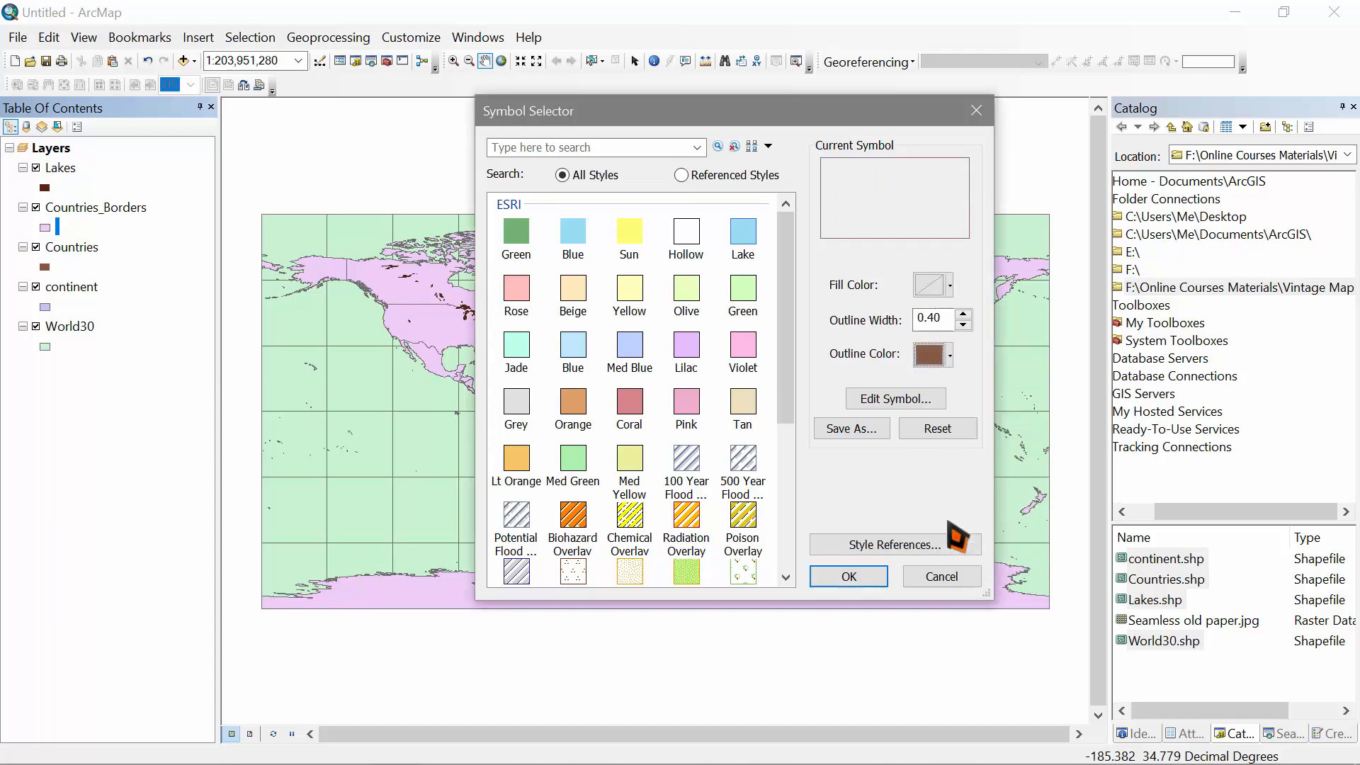
{"action": "left_click", "coordinate": [947, 354]}
{"action": "left_click", "coordinate": [985, 543]}
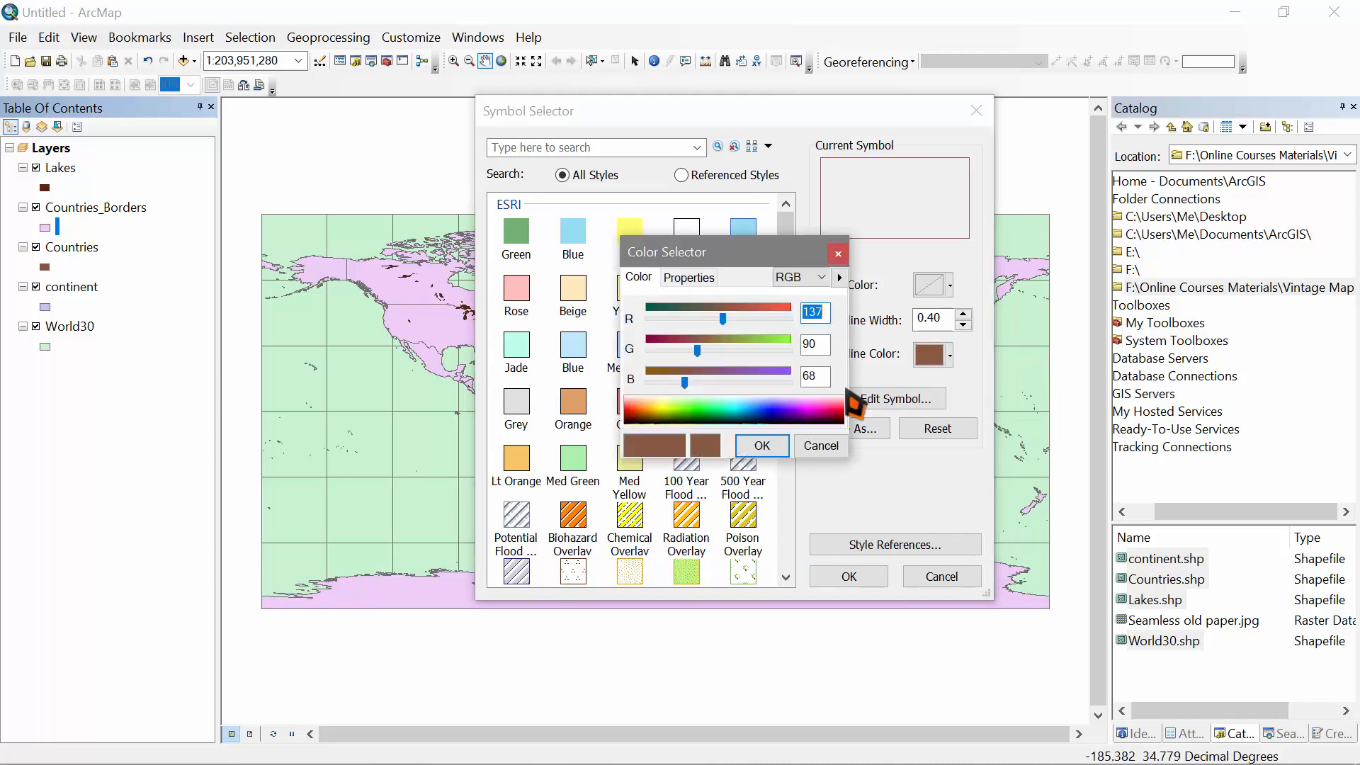
{"action": "left_click", "coordinate": [820, 277]}
{"action": "left_click", "coordinate": [801, 303]}
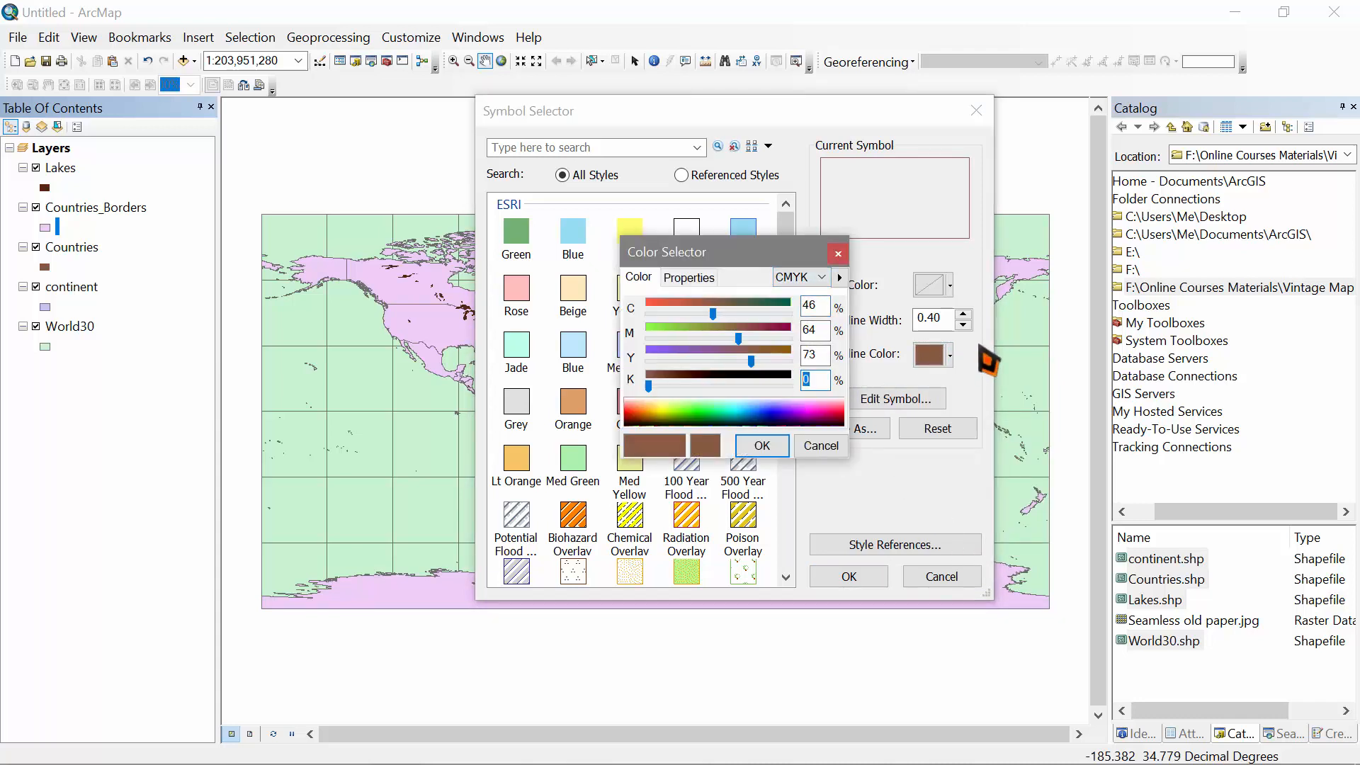
{"action": "left_click", "coordinate": [763, 445]}
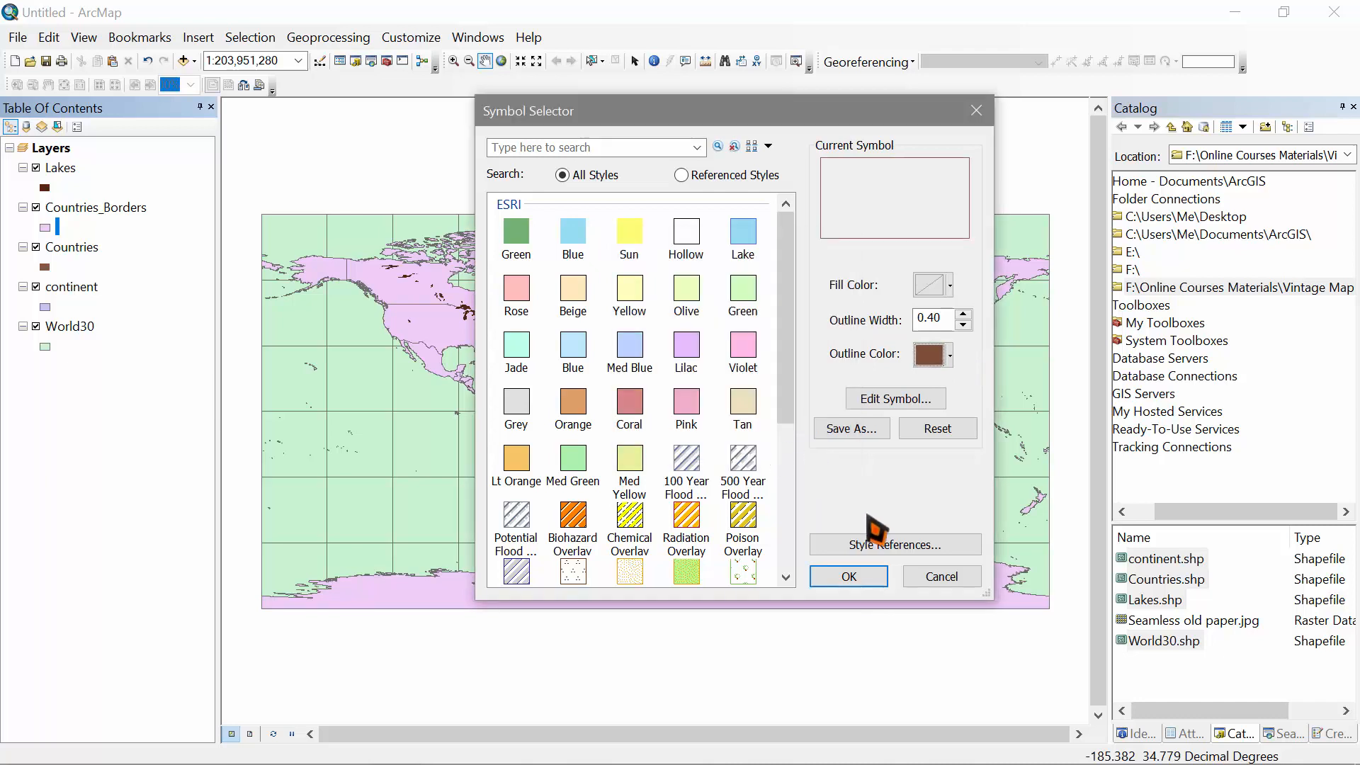
{"action": "left_click", "coordinate": [850, 576]}
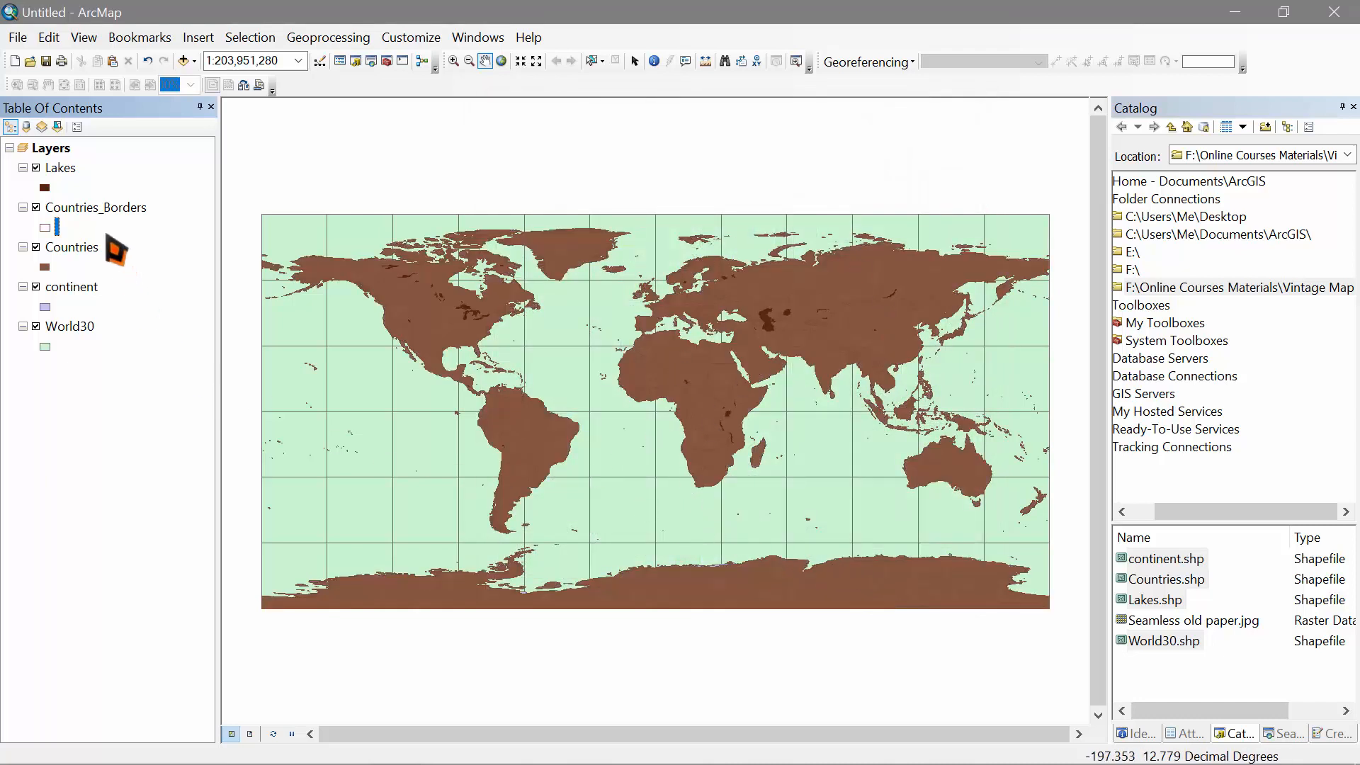
Step: Set the Lakes layer transparency to 50% in its Display properties
{"action": "right_click", "coordinate": [61, 167]}
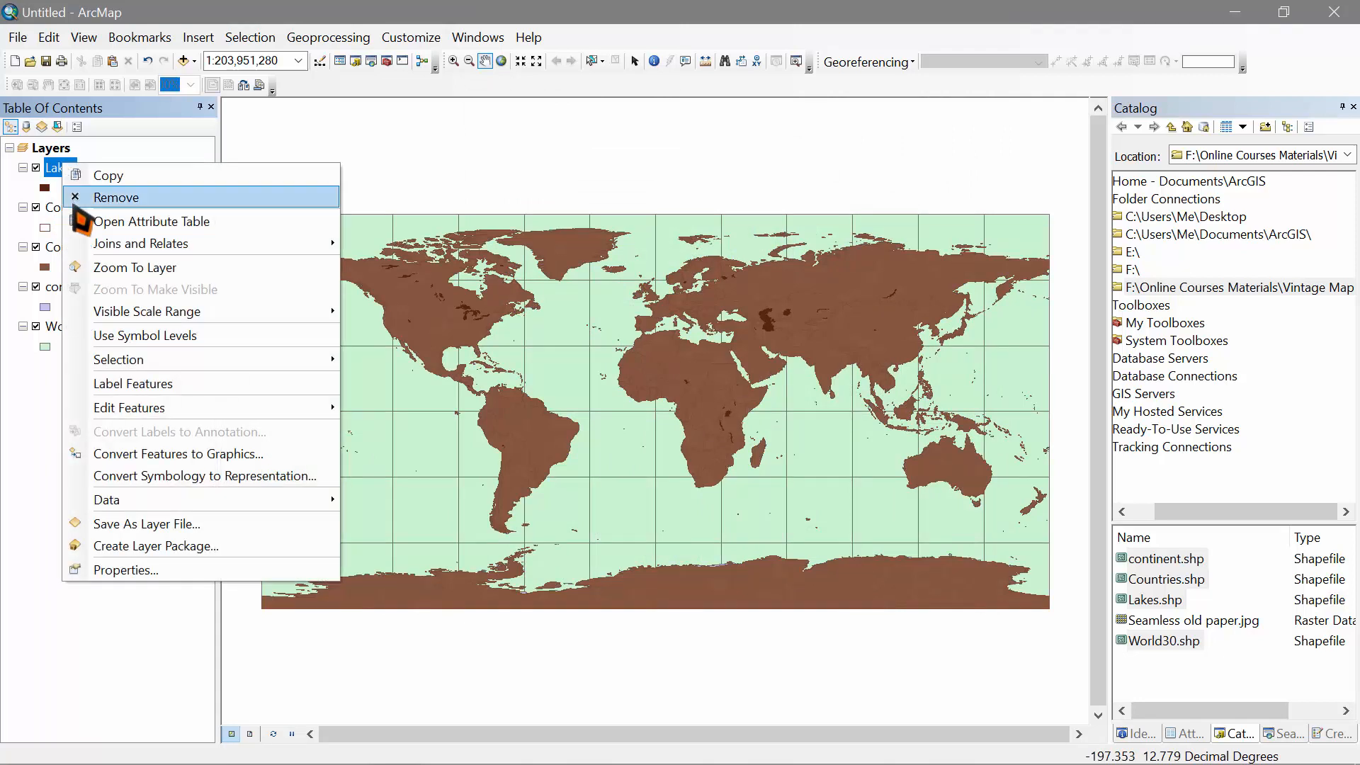
{"action": "left_click", "coordinate": [122, 570]}
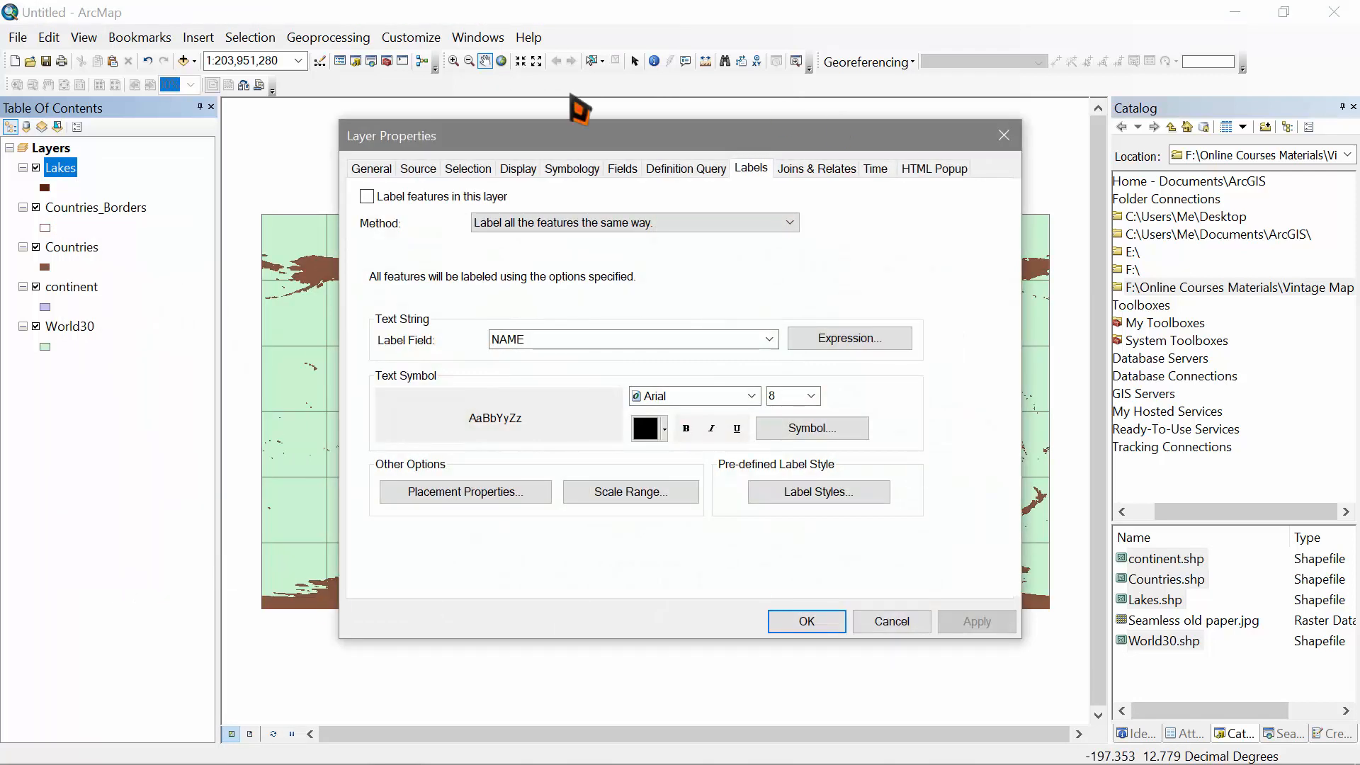
{"action": "left_click", "coordinate": [521, 173]}
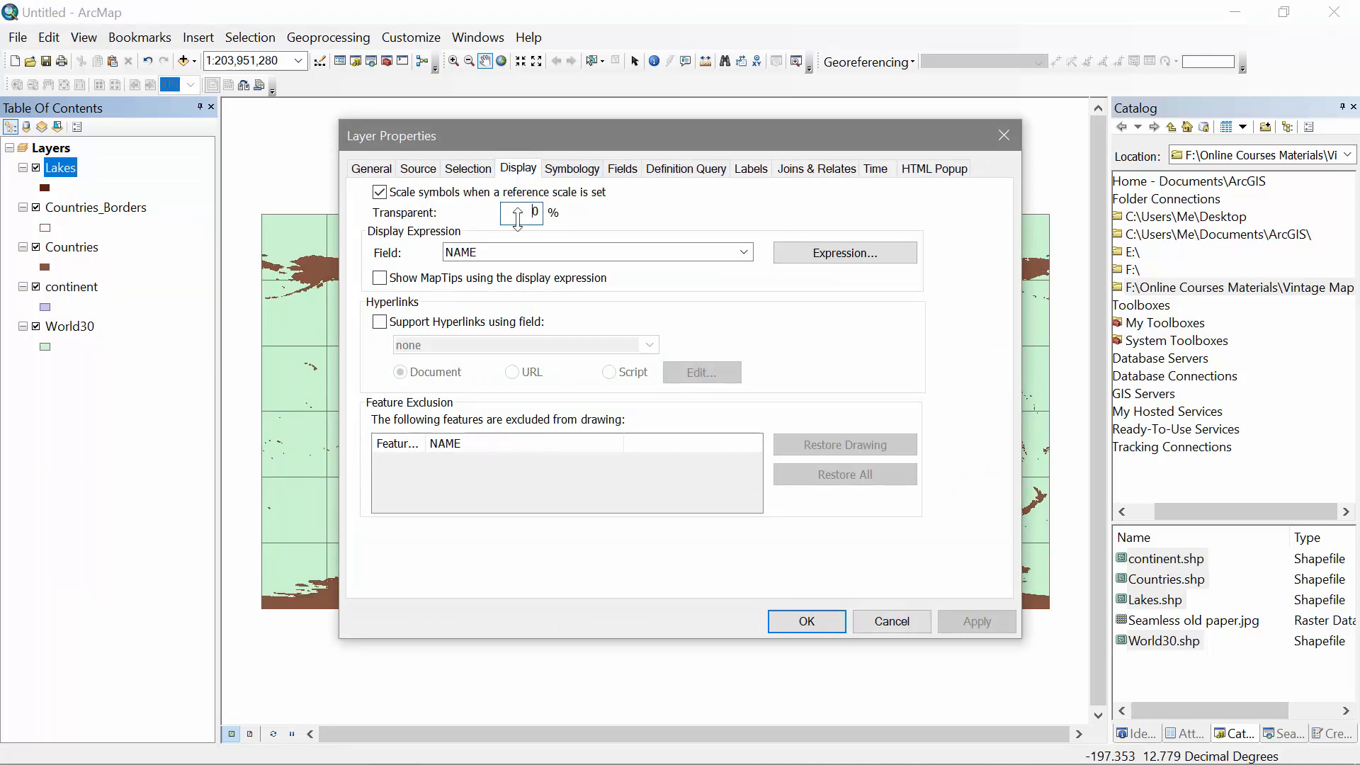
{"action": "double_click", "coordinate": [517, 214]}
{"action": "type", "text": "50"}
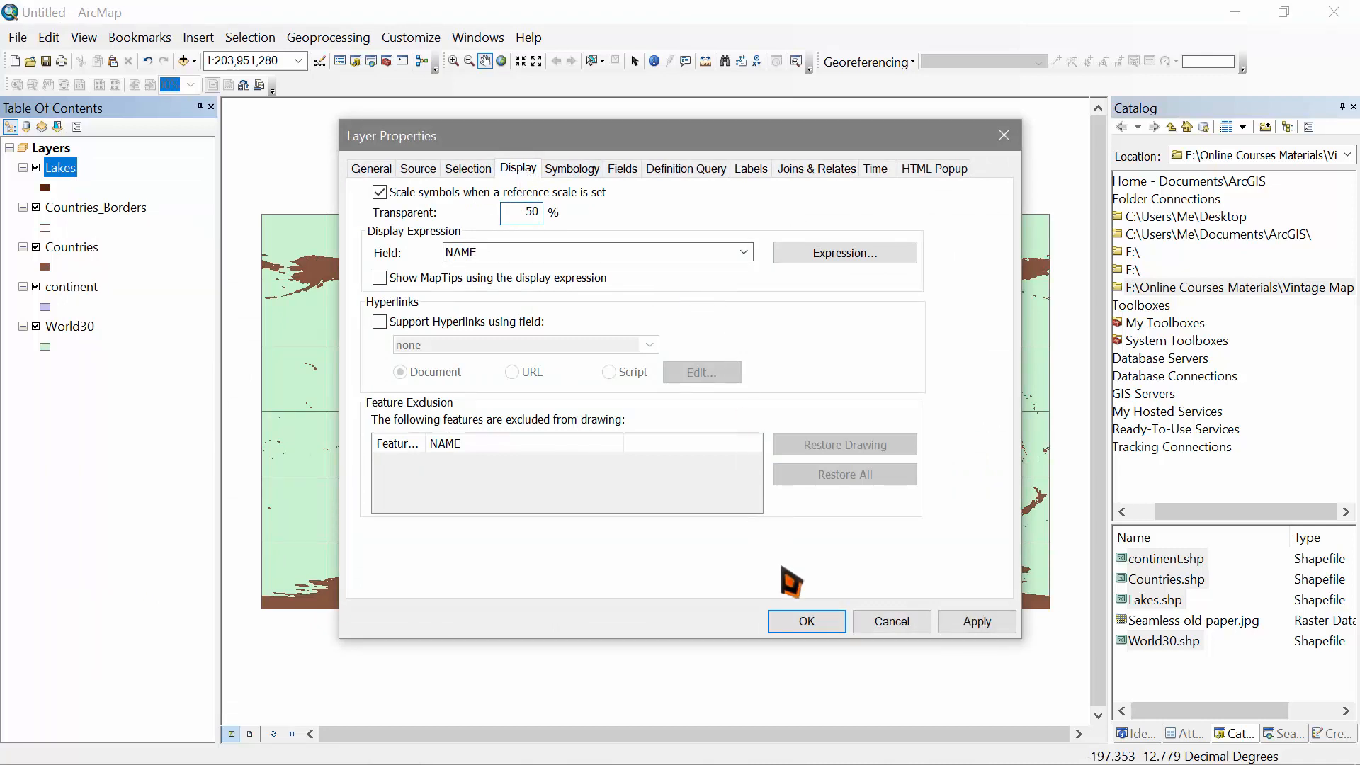
{"action": "left_click", "coordinate": [806, 621]}
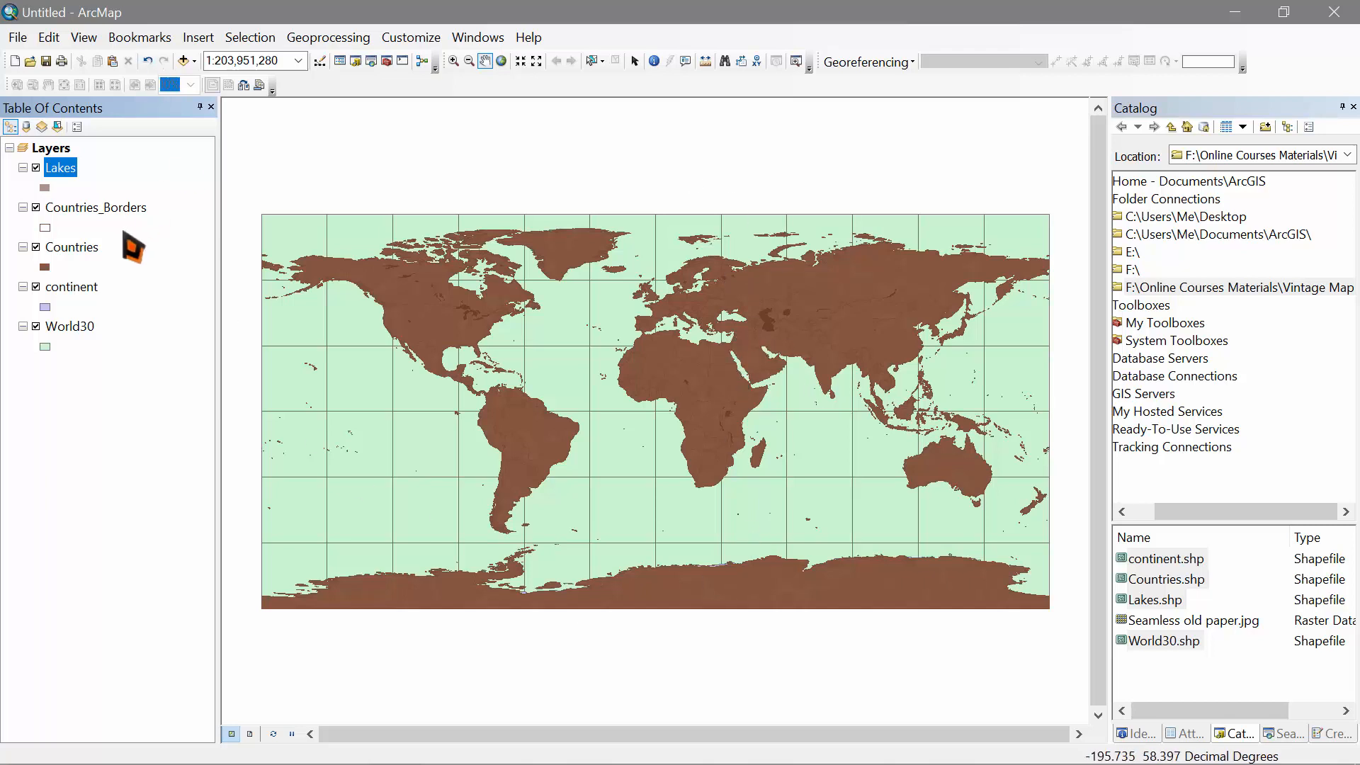
Step: Hide all layers and make continent hollow with a black outline of width 1
{"action": "left_click", "coordinate": [37, 286], "text": "ctrl"}
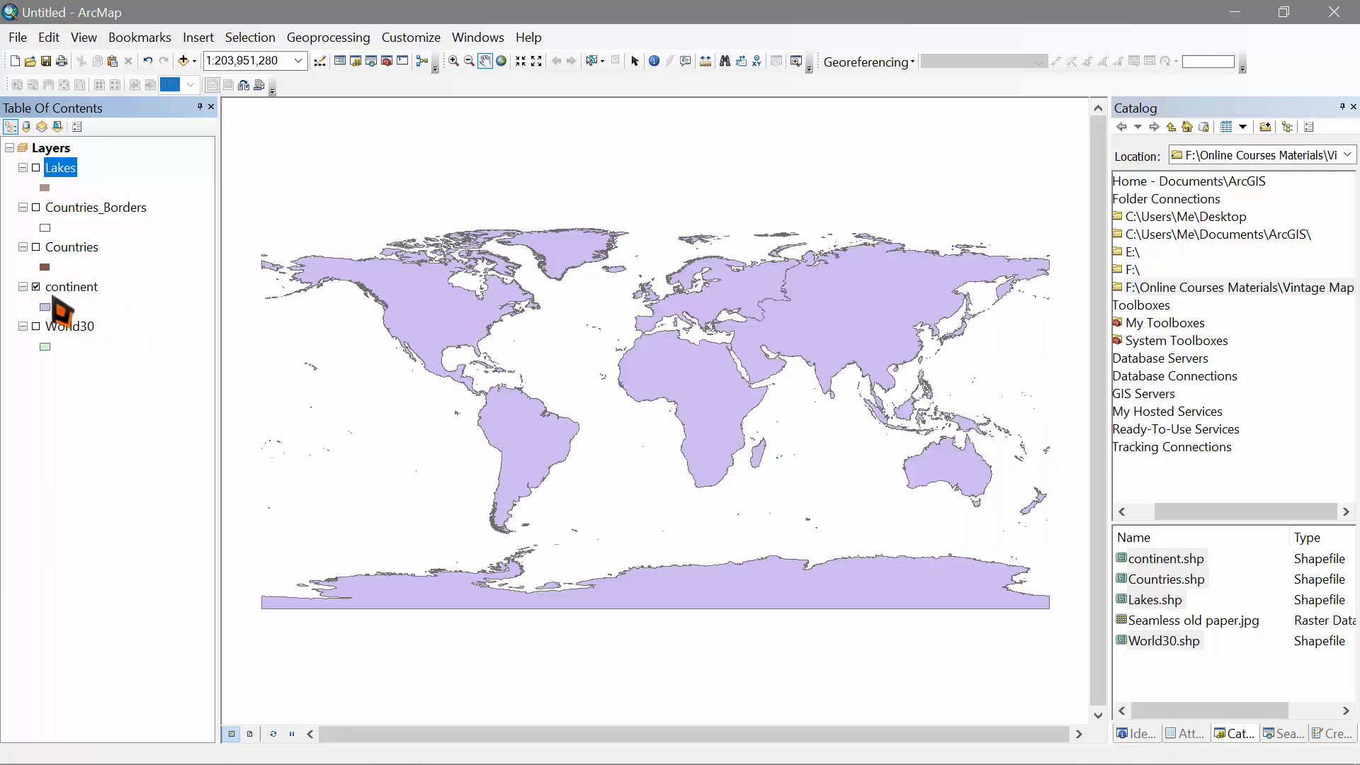
{"action": "left_click", "coordinate": [66, 292]}
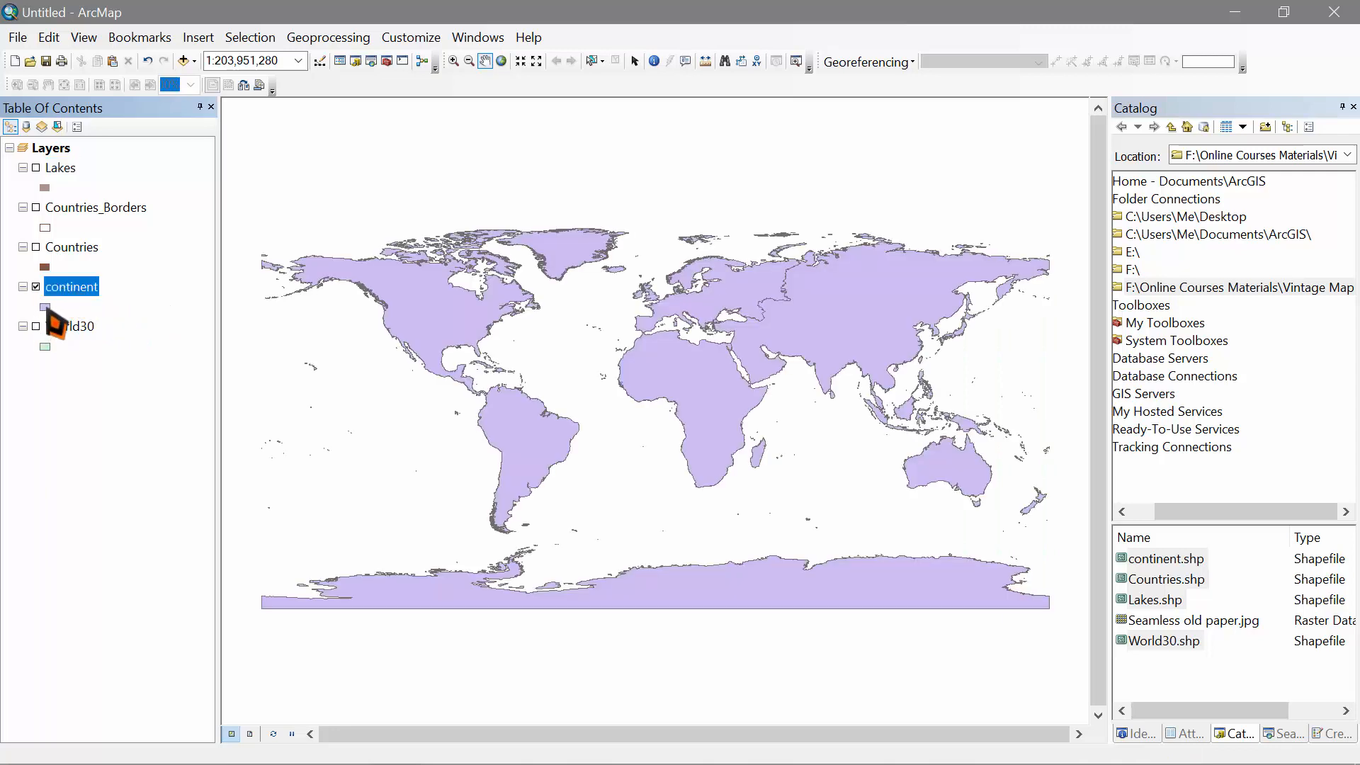
{"action": "left_click", "coordinate": [45, 307]}
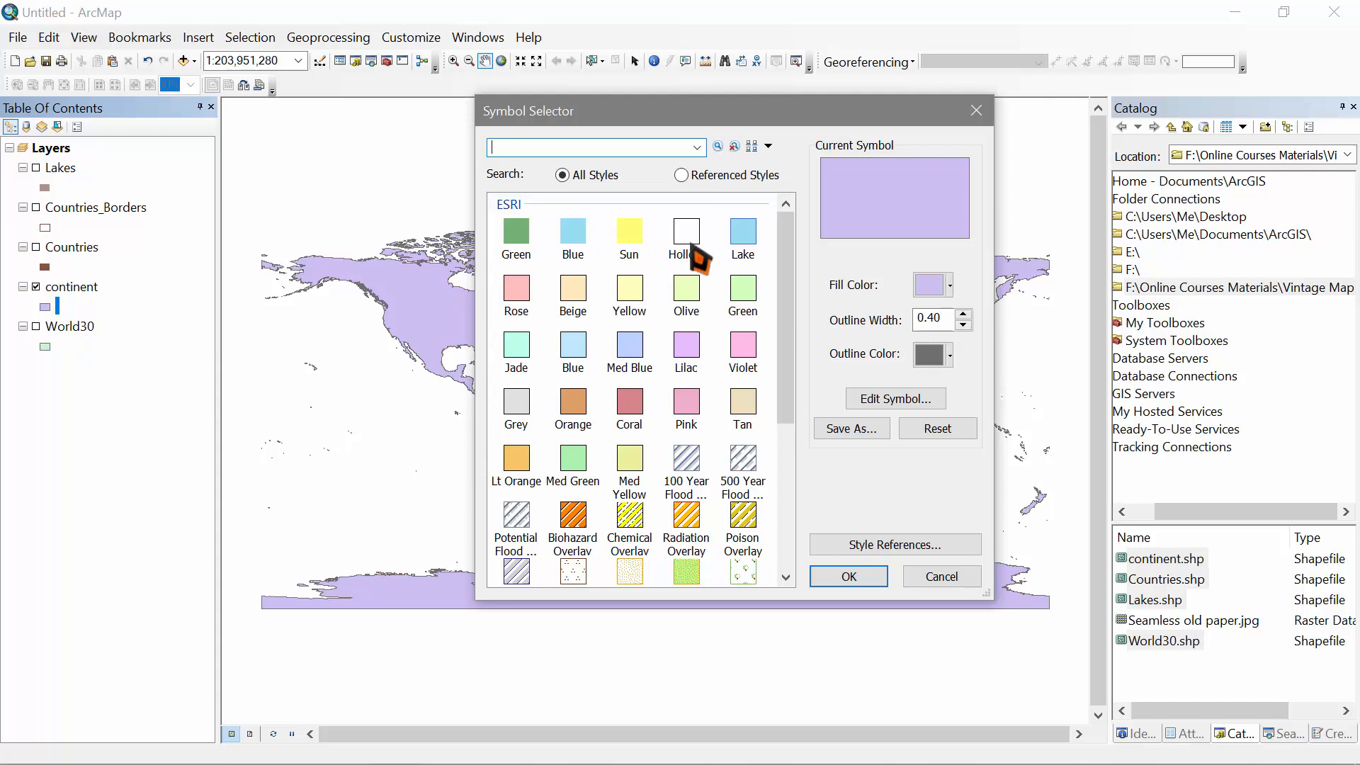
{"action": "left_click", "coordinate": [692, 246]}
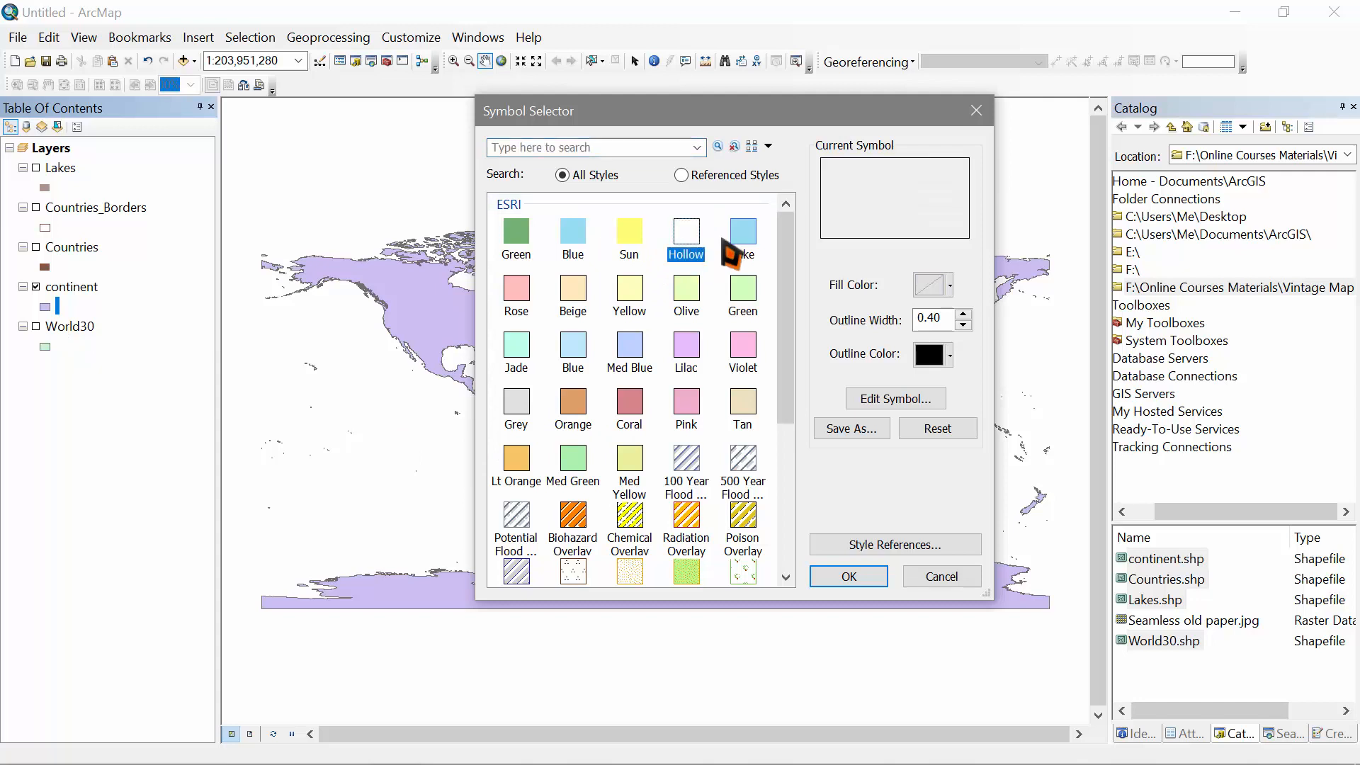
{"action": "left_click", "coordinate": [964, 314]}
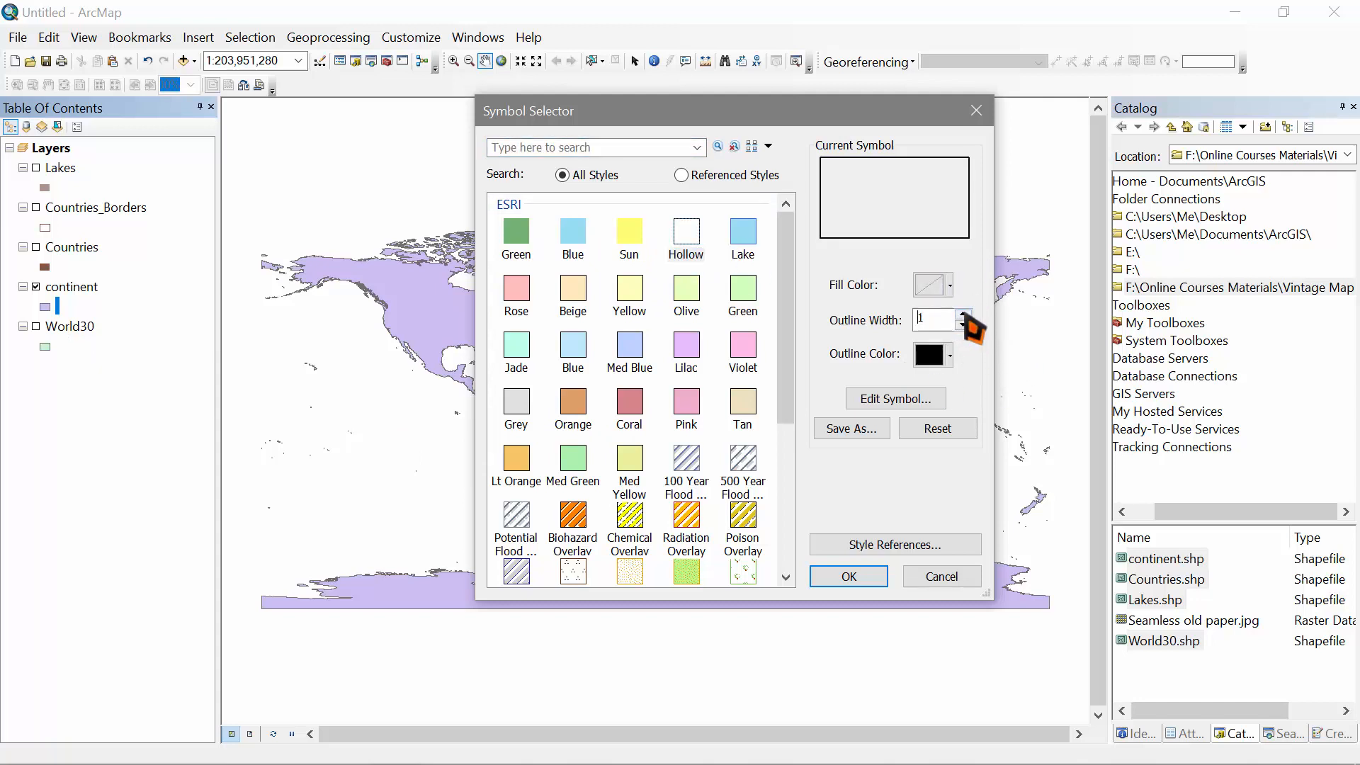
{"action": "left_click", "coordinate": [853, 577]}
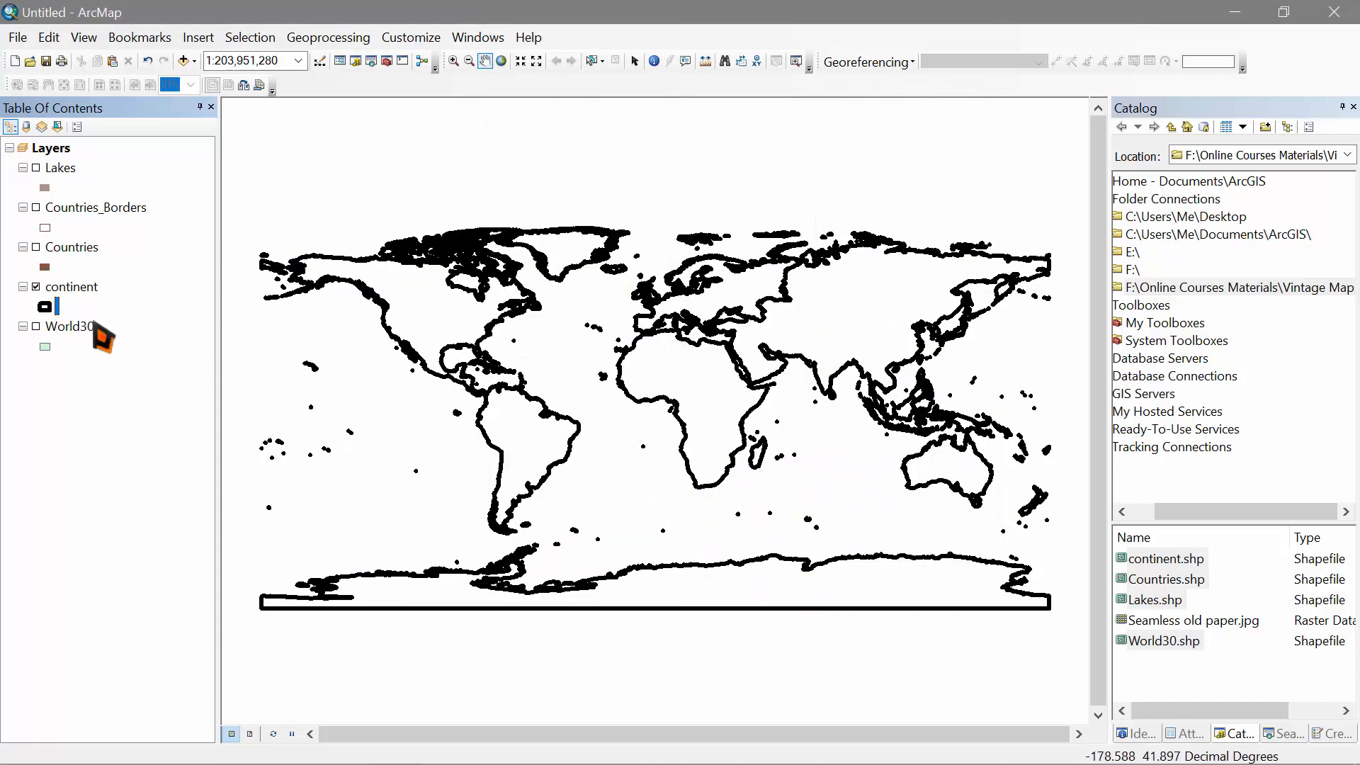
Step: Turn Countries back on, set continent transparency to 60%, then re-enable Lakes and World30
{"action": "left_click", "coordinate": [41, 261]}
{"action": "left_click", "coordinate": [36, 247]}
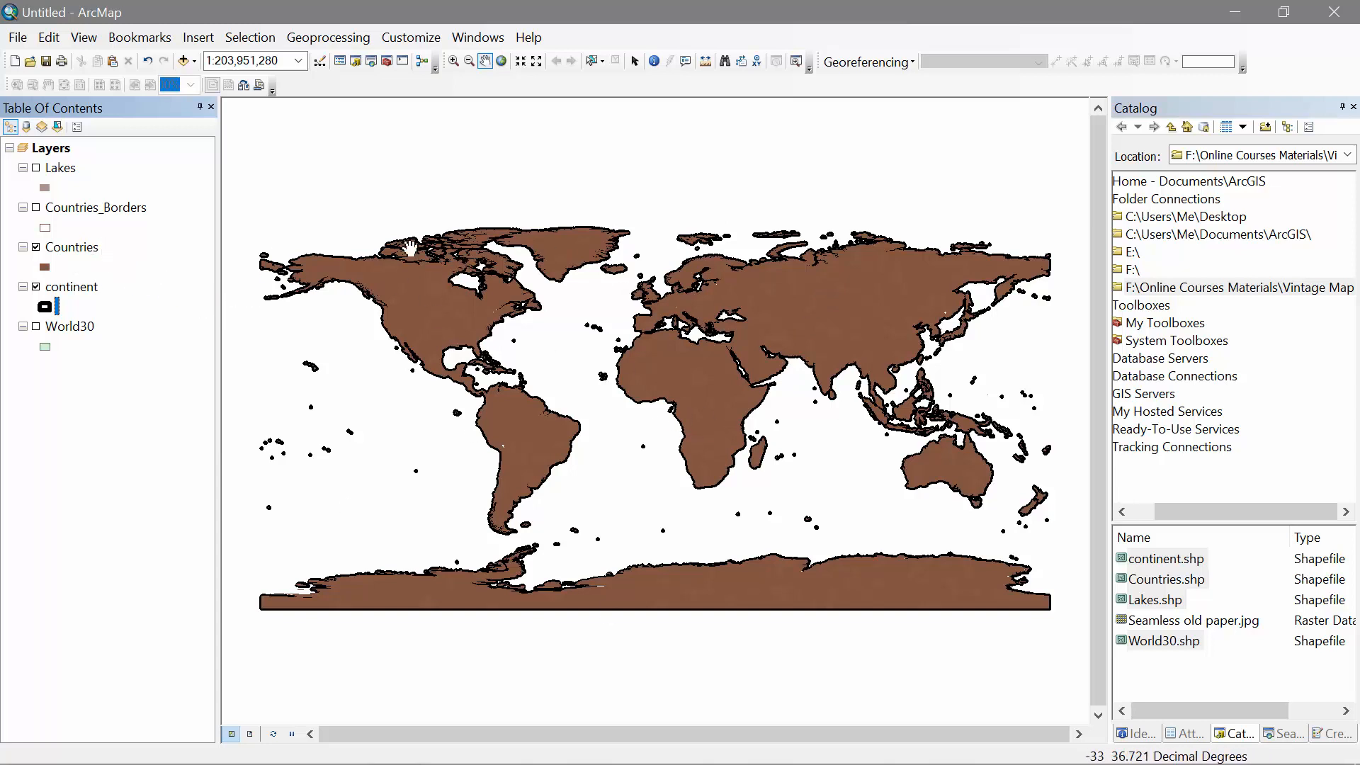
{"action": "double_click", "coordinate": [82, 290]}
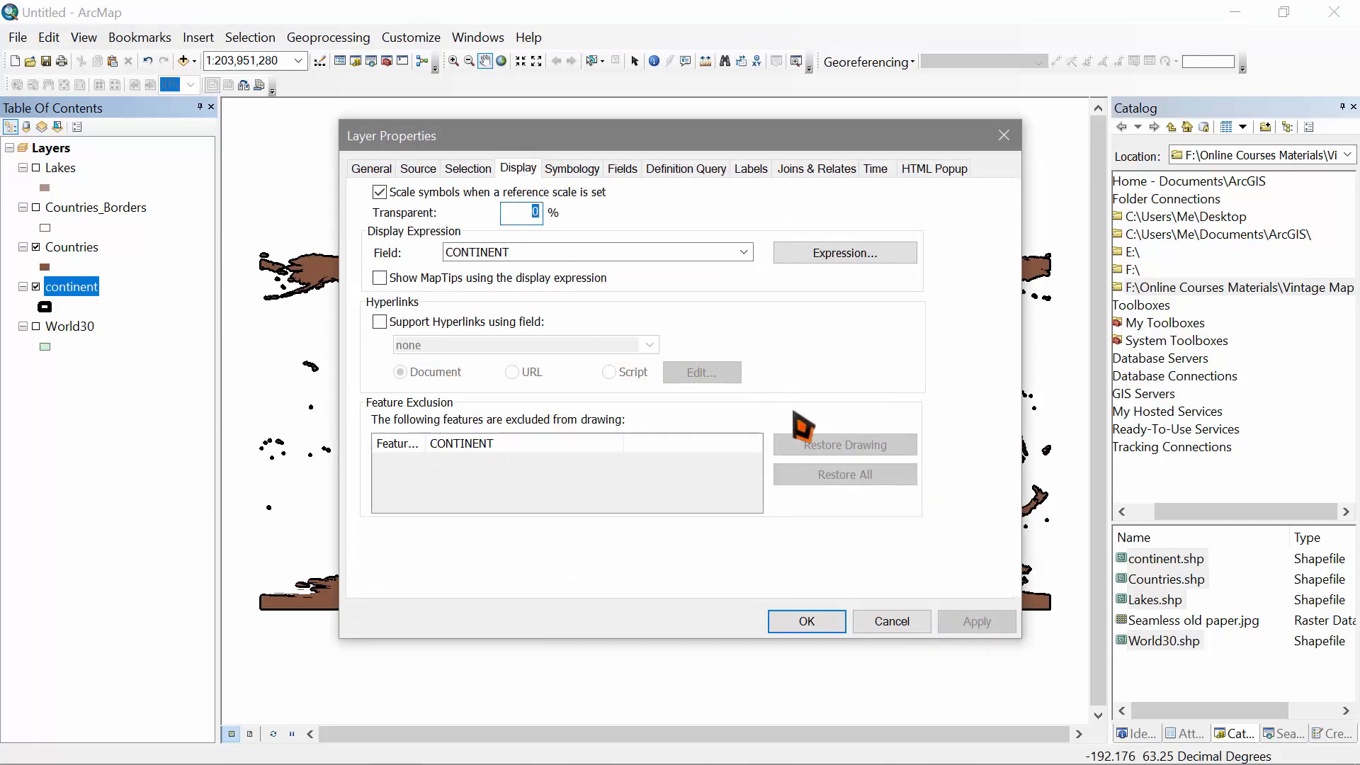
{"action": "type", "text": "60"}
{"action": "left_click", "coordinate": [805, 627]}
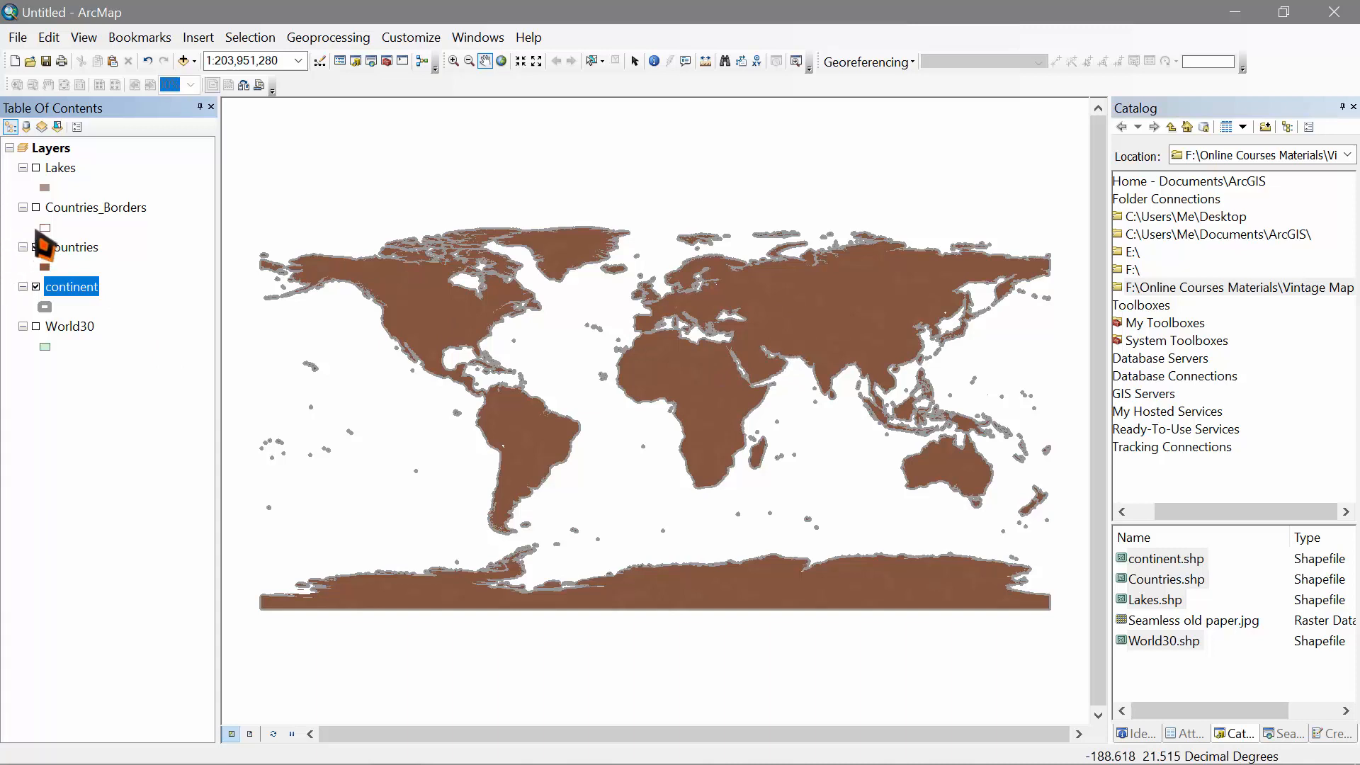
{"action": "left_click", "coordinate": [36, 167]}
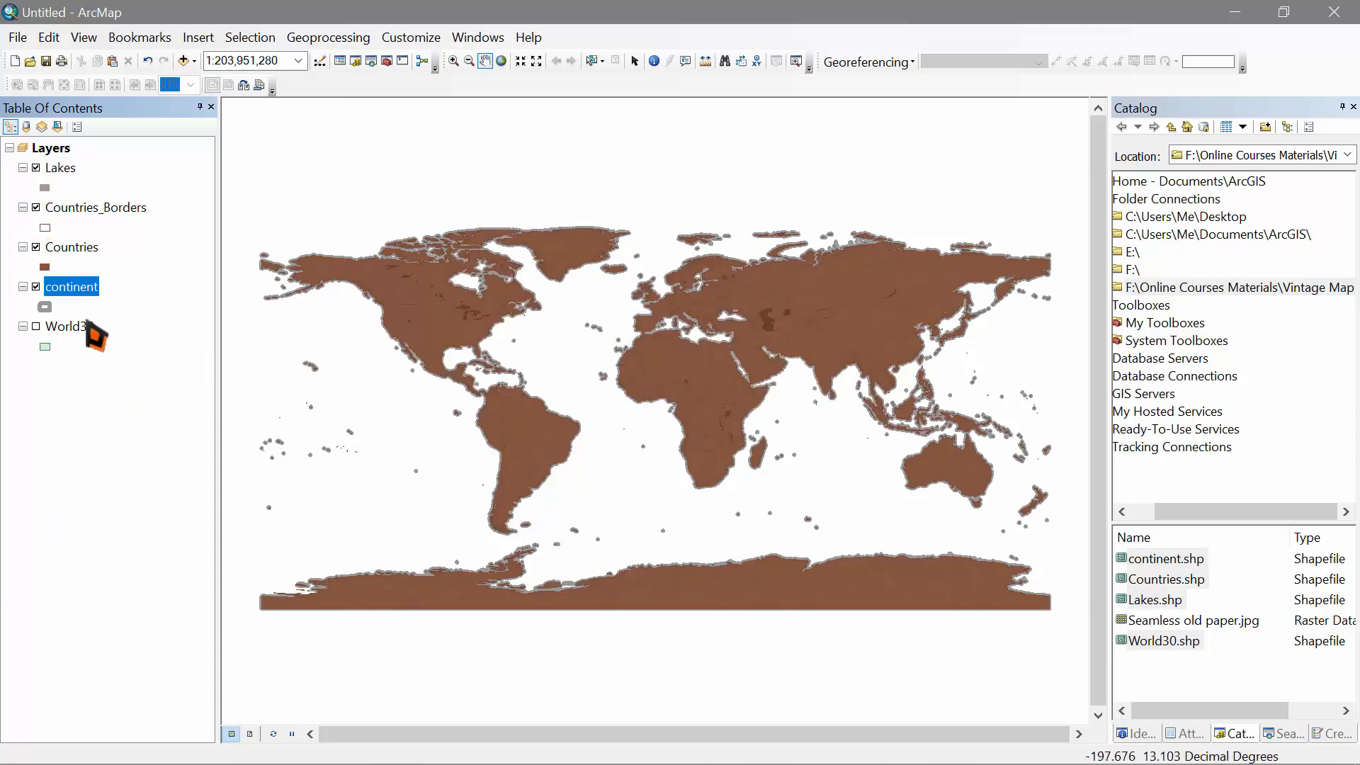
{"action": "left_click", "coordinate": [36, 327]}
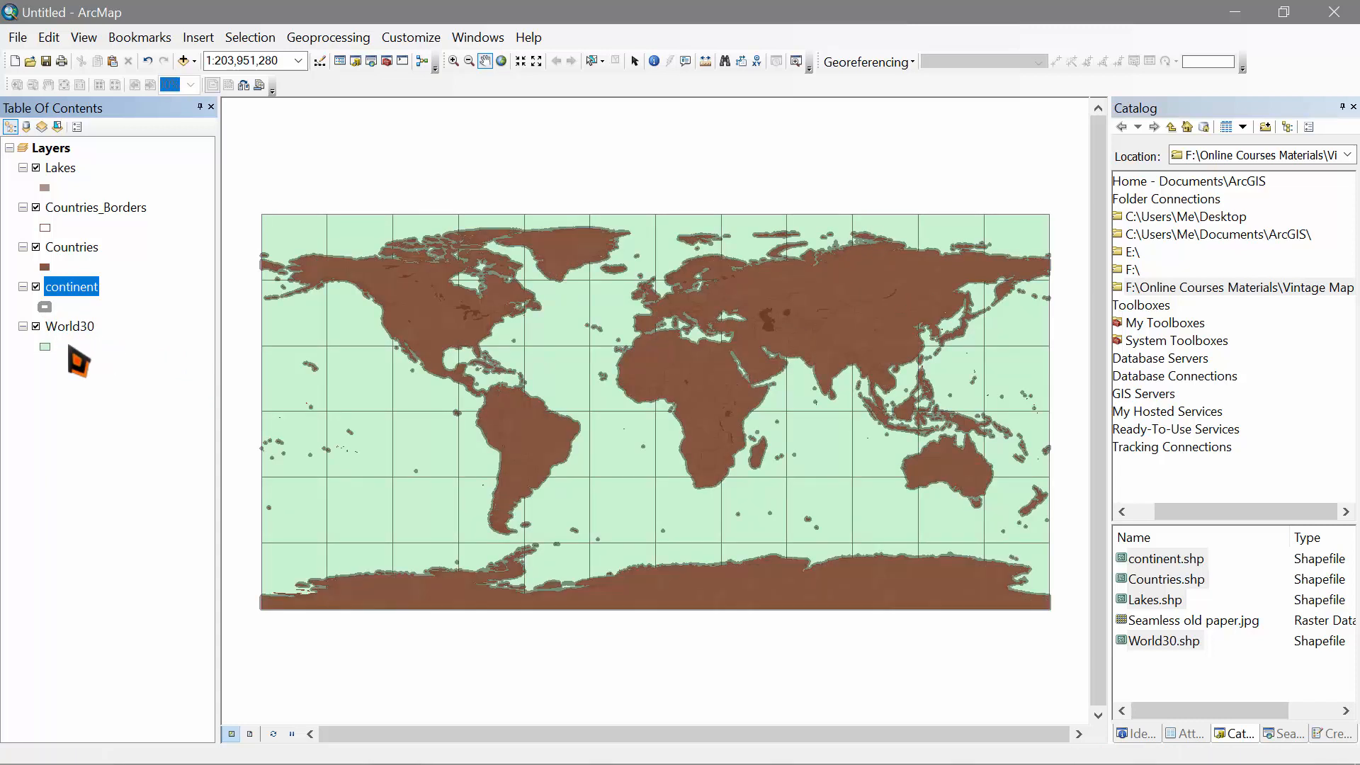
Step: Make the World30 grid hollow with Cocoa Brown lines and confirm its layer properties
{"action": "left_click", "coordinate": [46, 348]}
{"action": "left_click", "coordinate": [45, 347]}
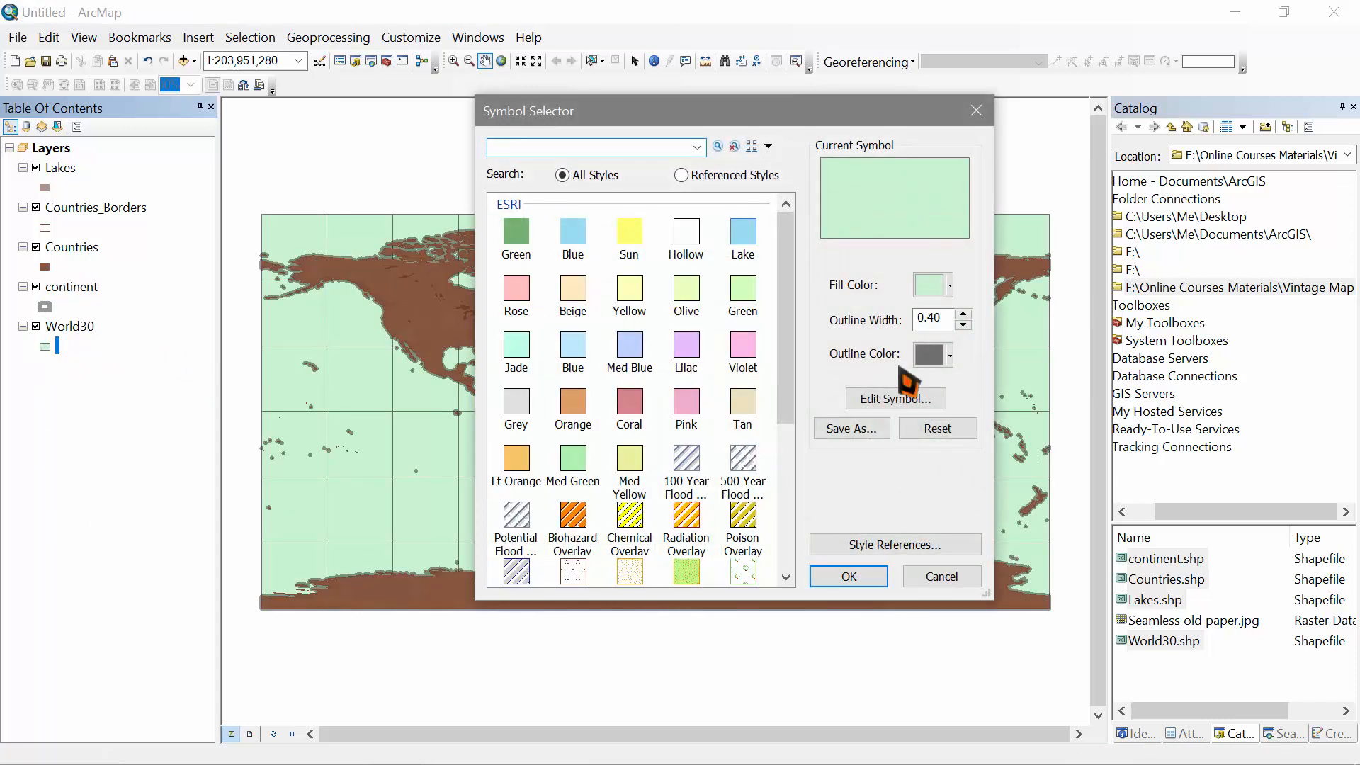
{"action": "left_click", "coordinate": [687, 233]}
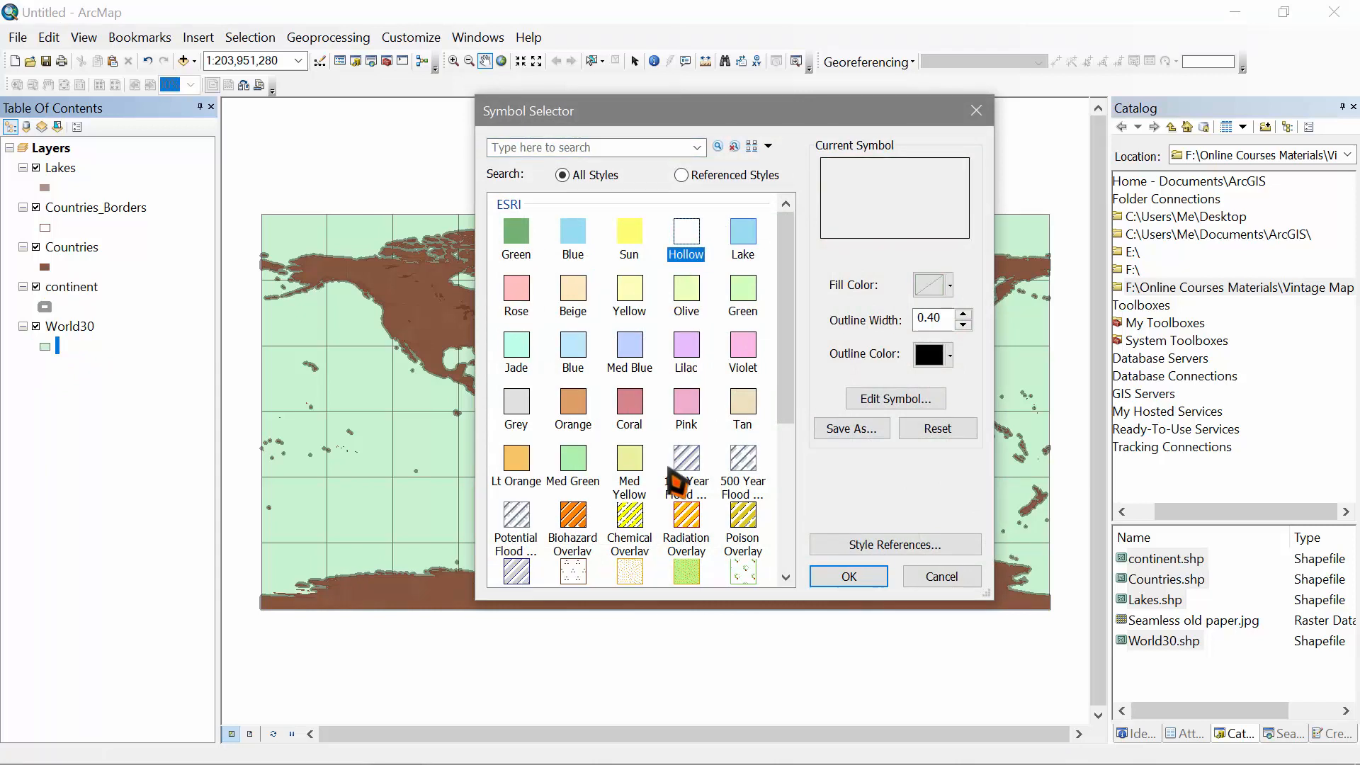
{"action": "left_click", "coordinate": [949, 355]}
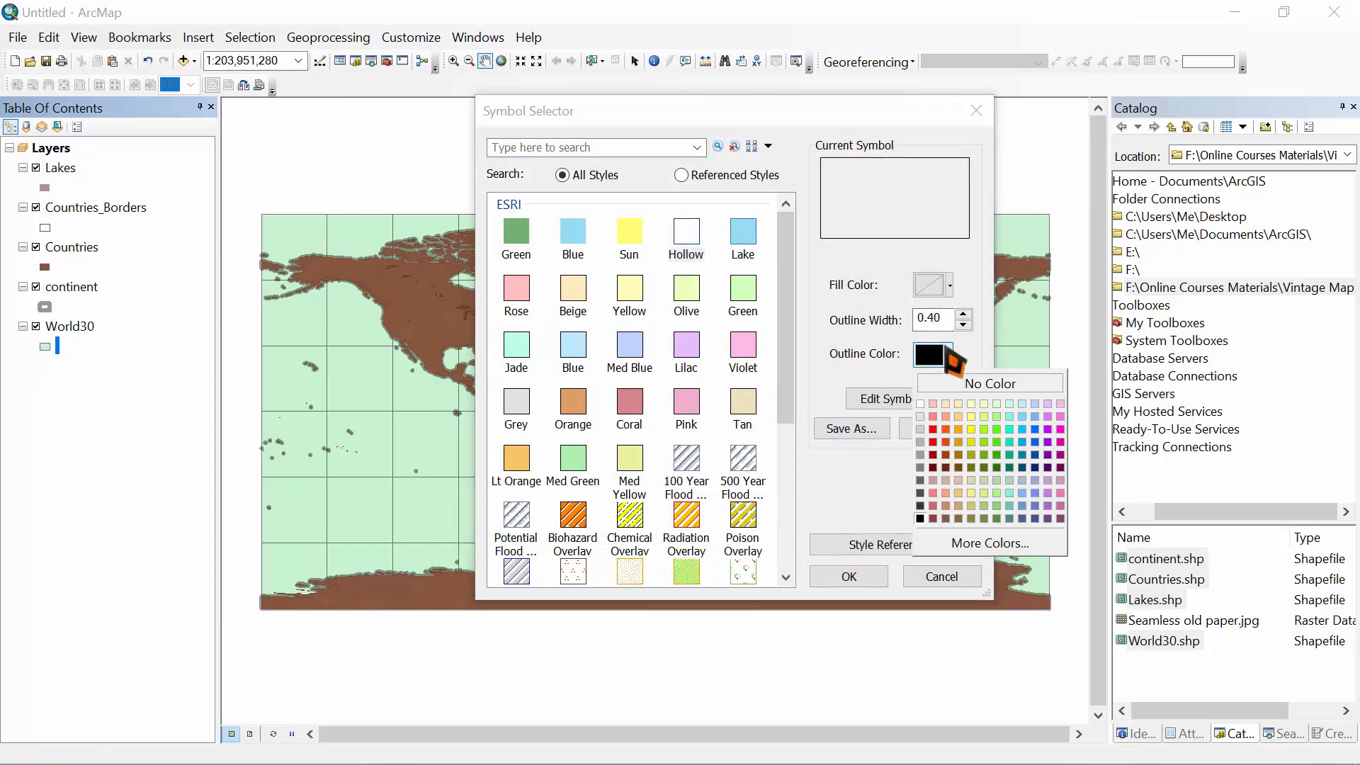
{"action": "left_click", "coordinate": [947, 519]}
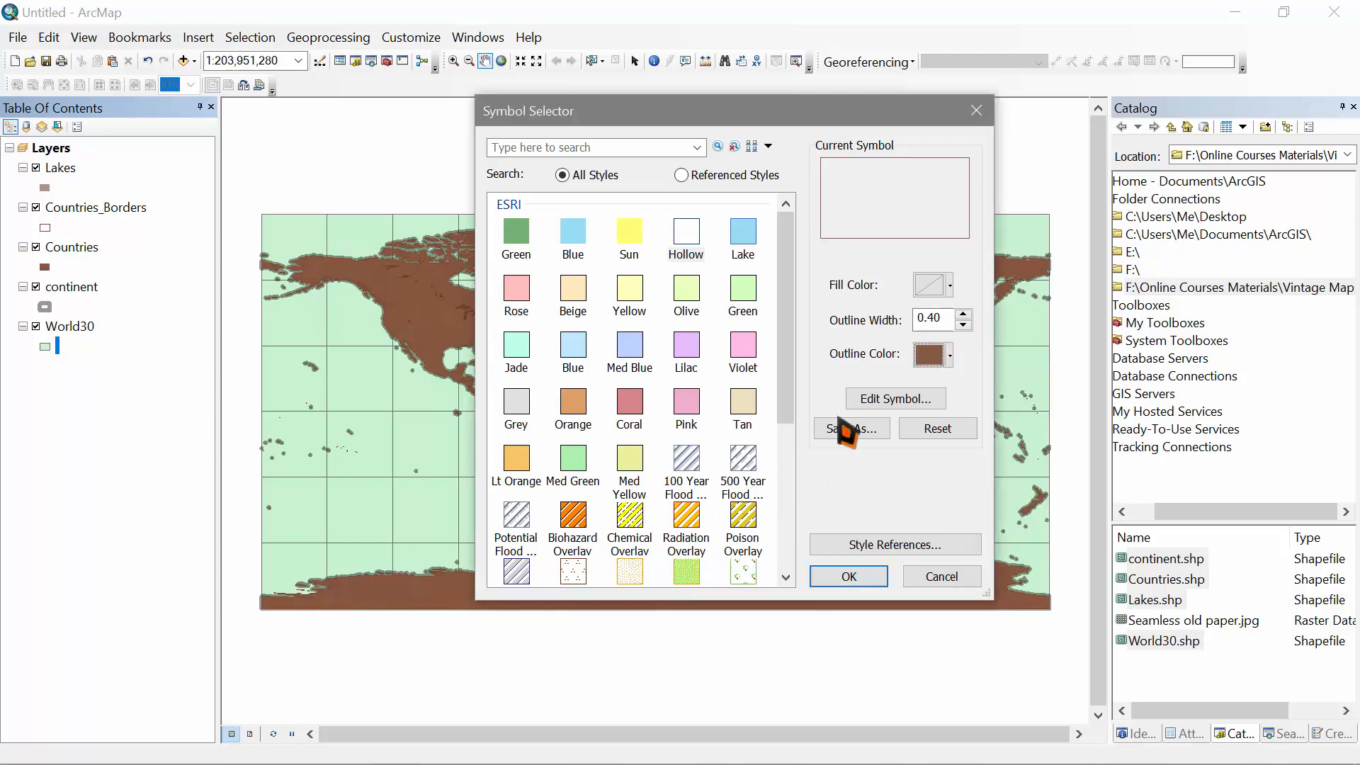
{"action": "left_click", "coordinate": [853, 576]}
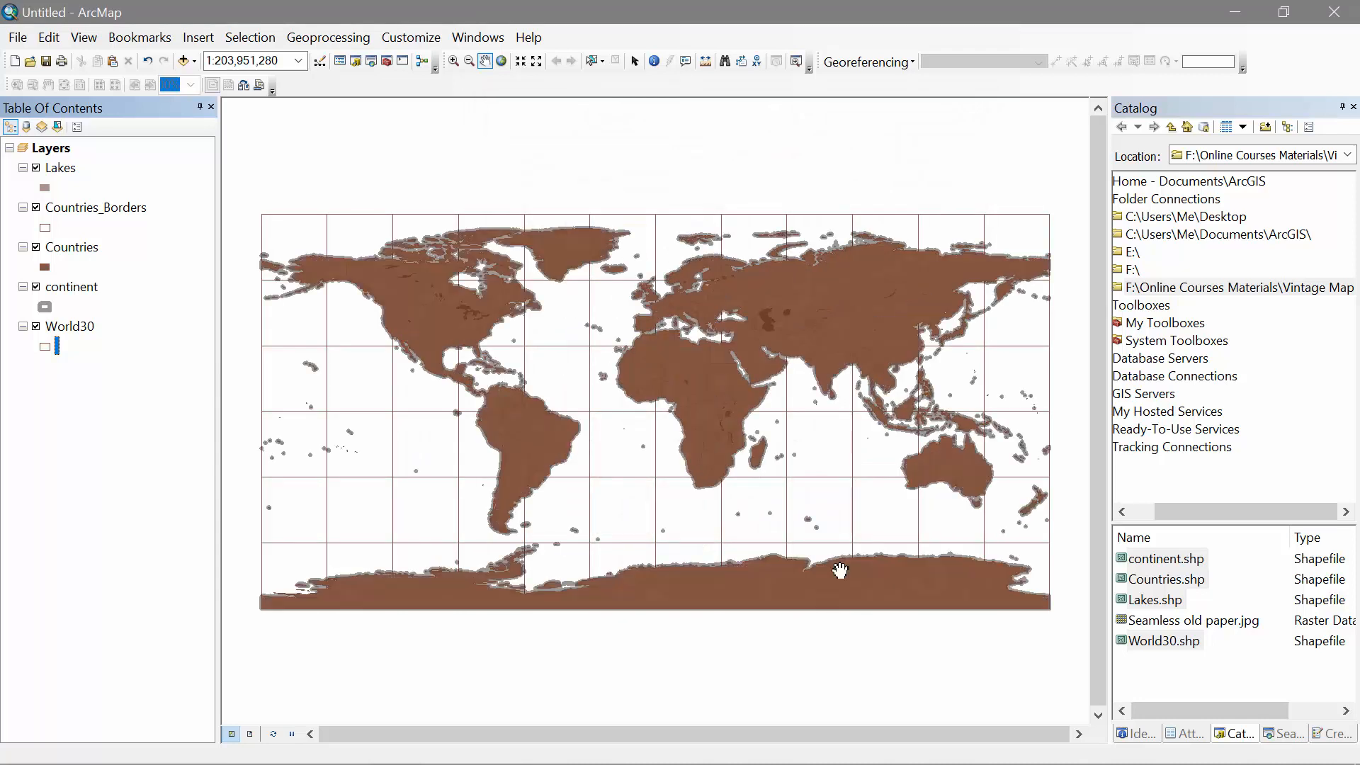
{"action": "double_click", "coordinate": [78, 328]}
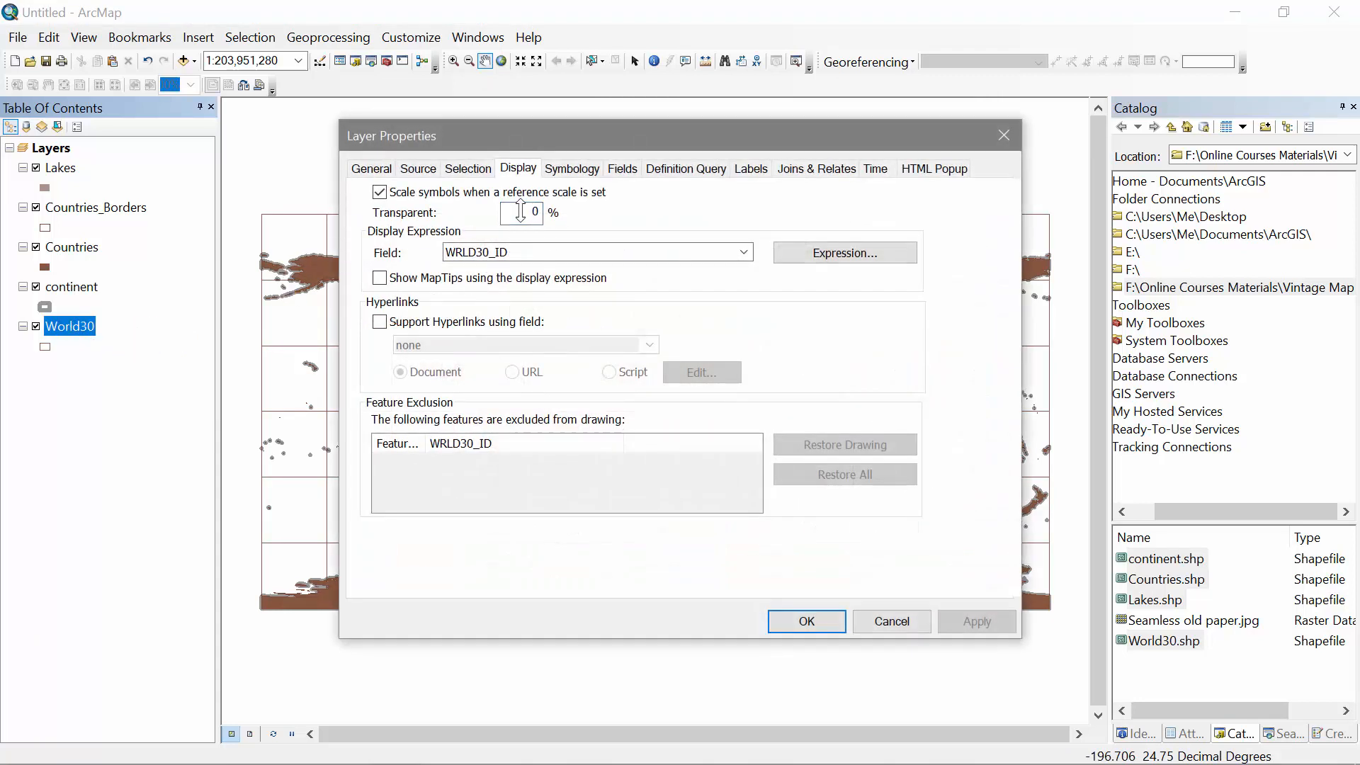
{"action": "left_click", "coordinate": [811, 623]}
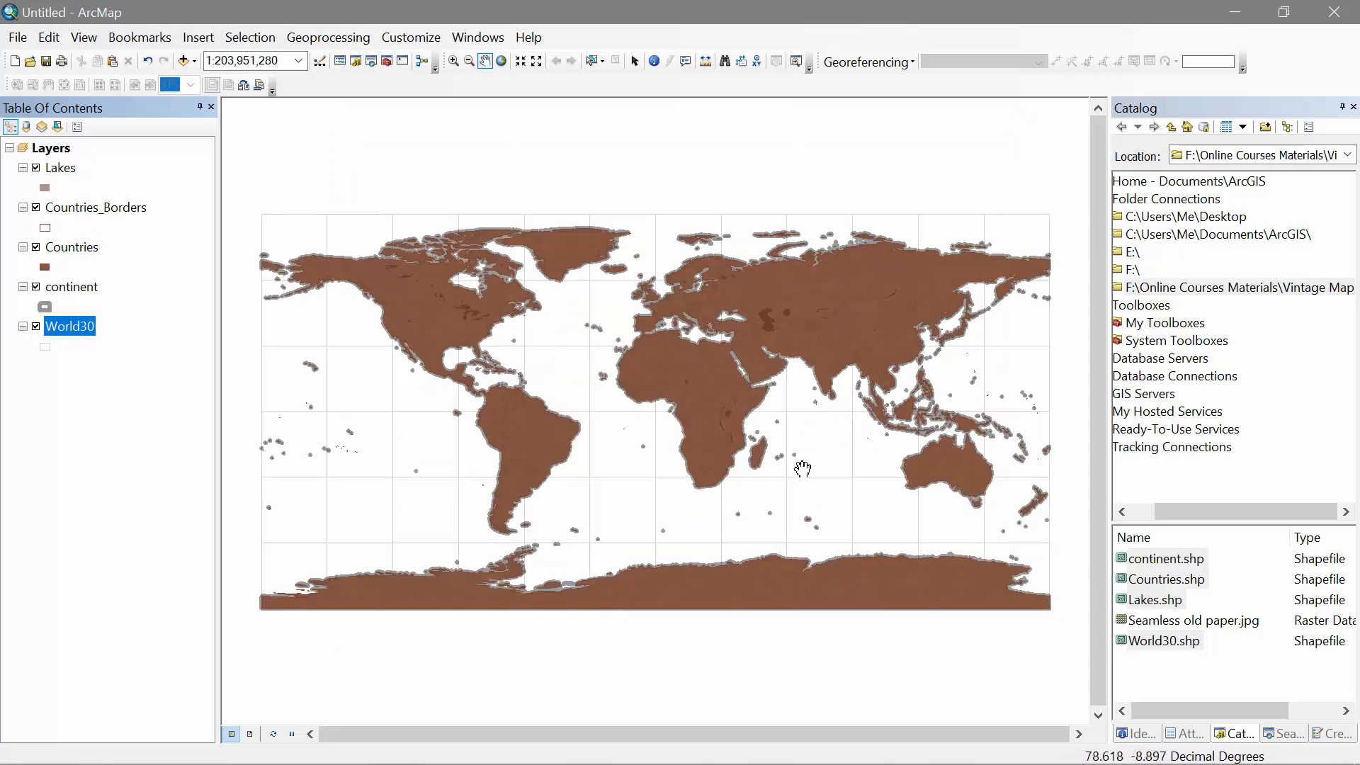
Step: Turn on labels for the continent layer and set the label font to Gabriola
{"action": "left_click", "coordinate": [91, 287]}
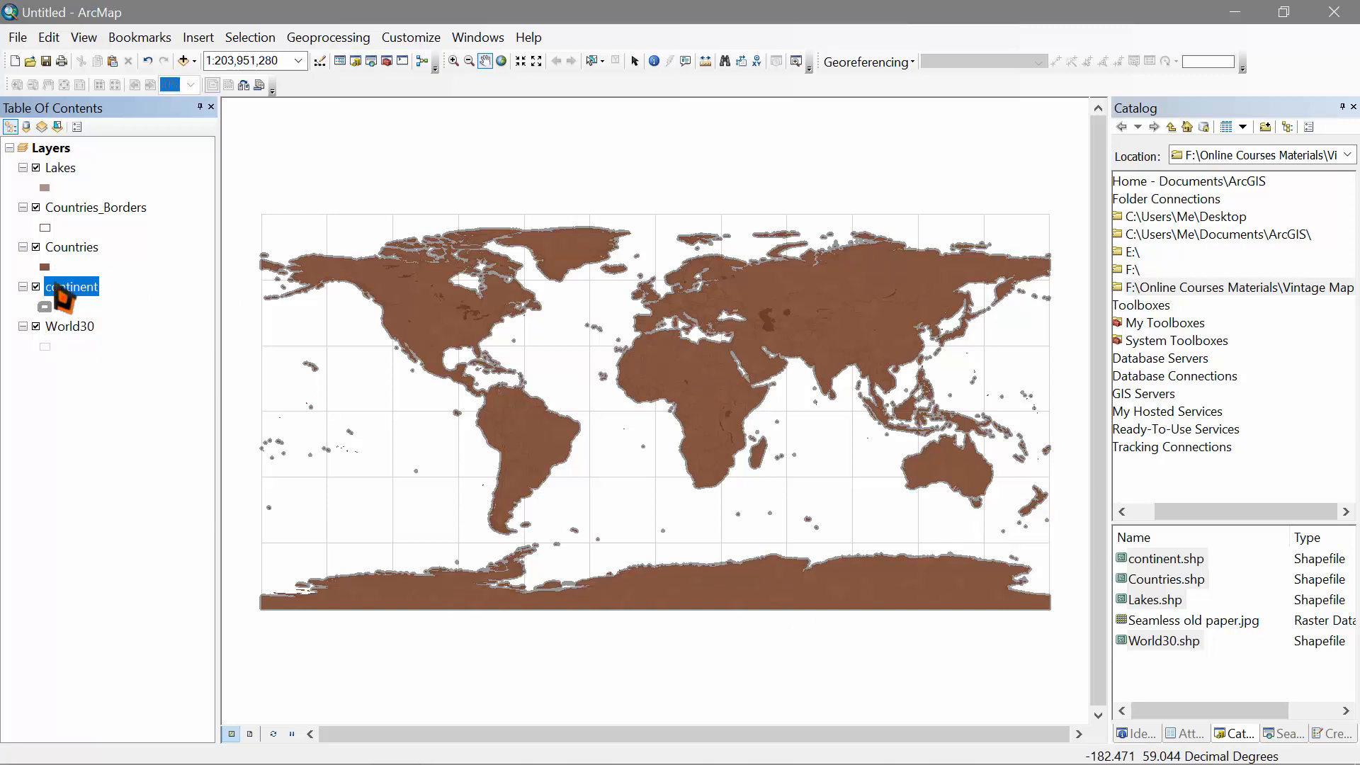
{"action": "right_click", "coordinate": [62, 297]}
{"action": "left_click", "coordinate": [173, 693]}
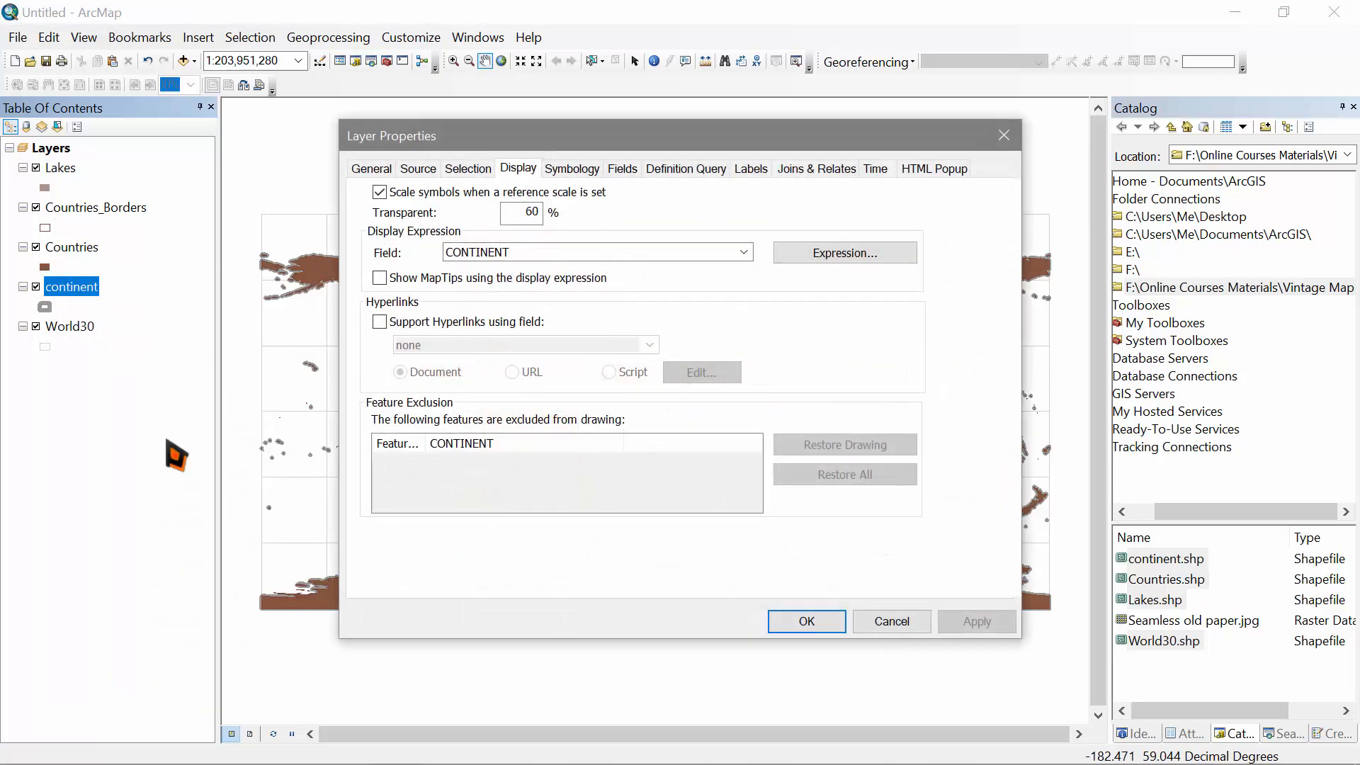
{"action": "left_click", "coordinate": [753, 170]}
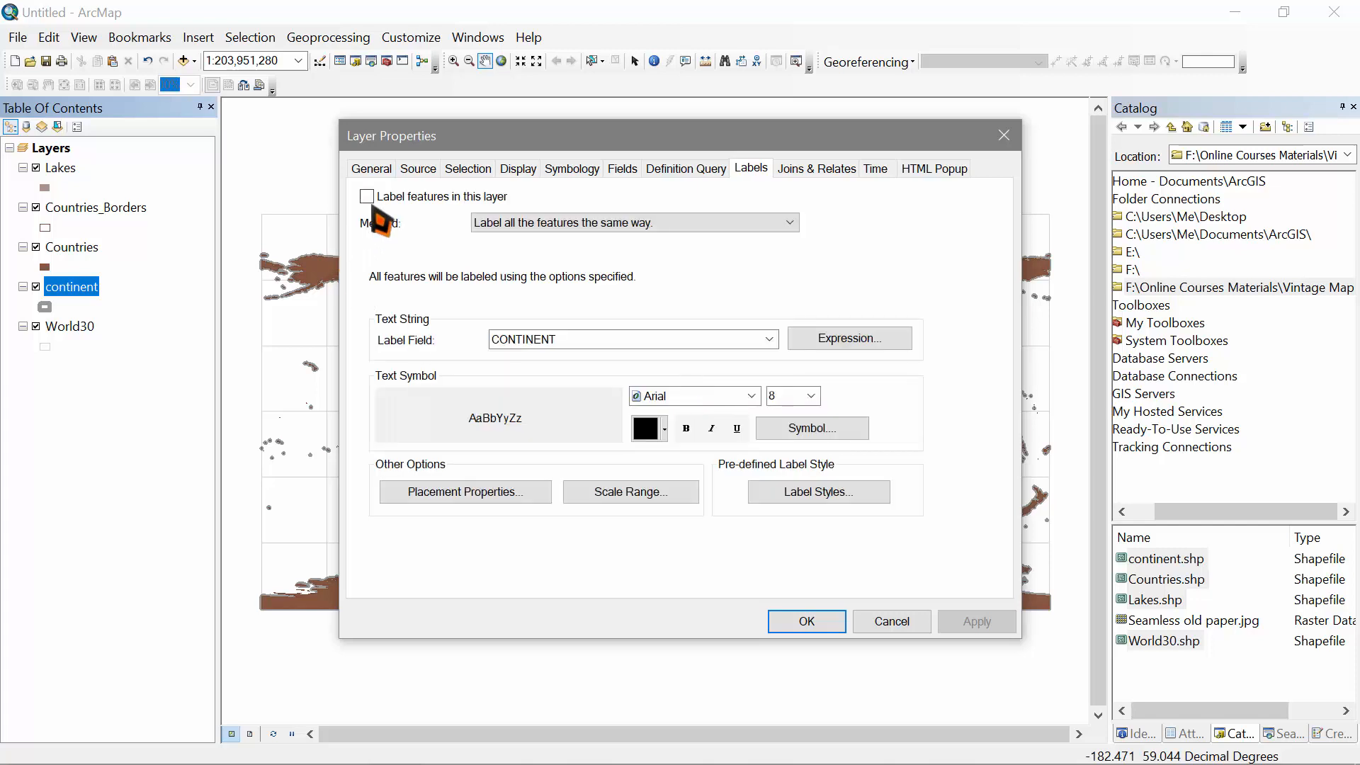
{"action": "left_click", "coordinate": [367, 197]}
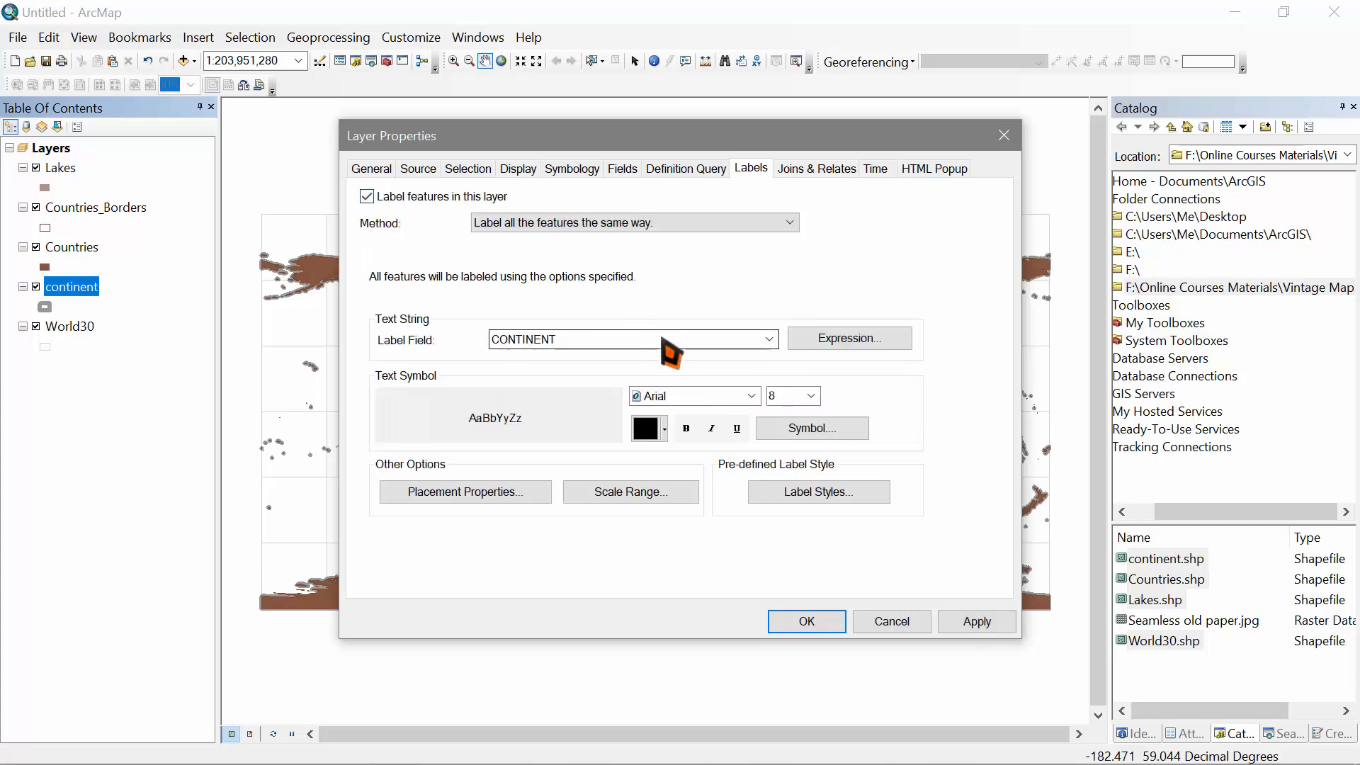
{"action": "scroll", "coordinate": [783, 399], "scroll_direction": "down", "scroll_amount": 2}
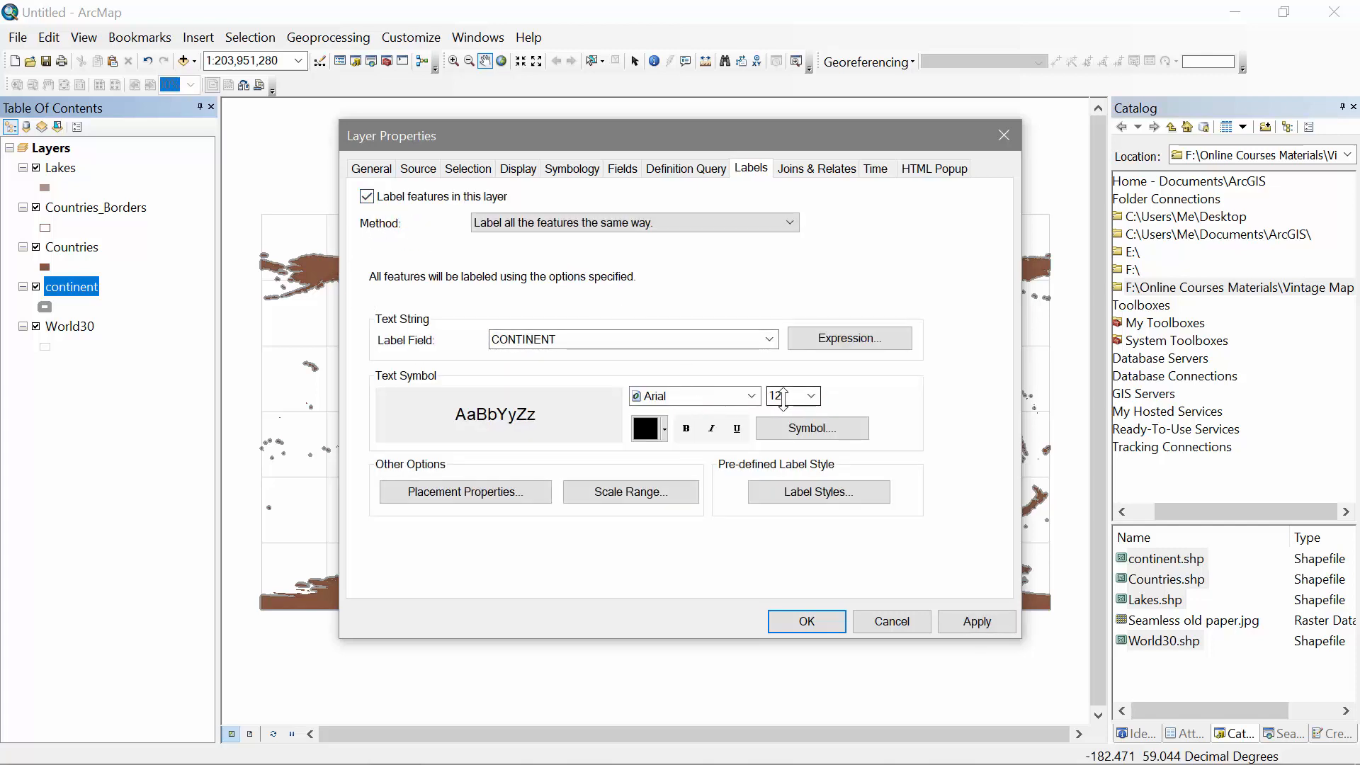
{"action": "left_click", "coordinate": [752, 396]}
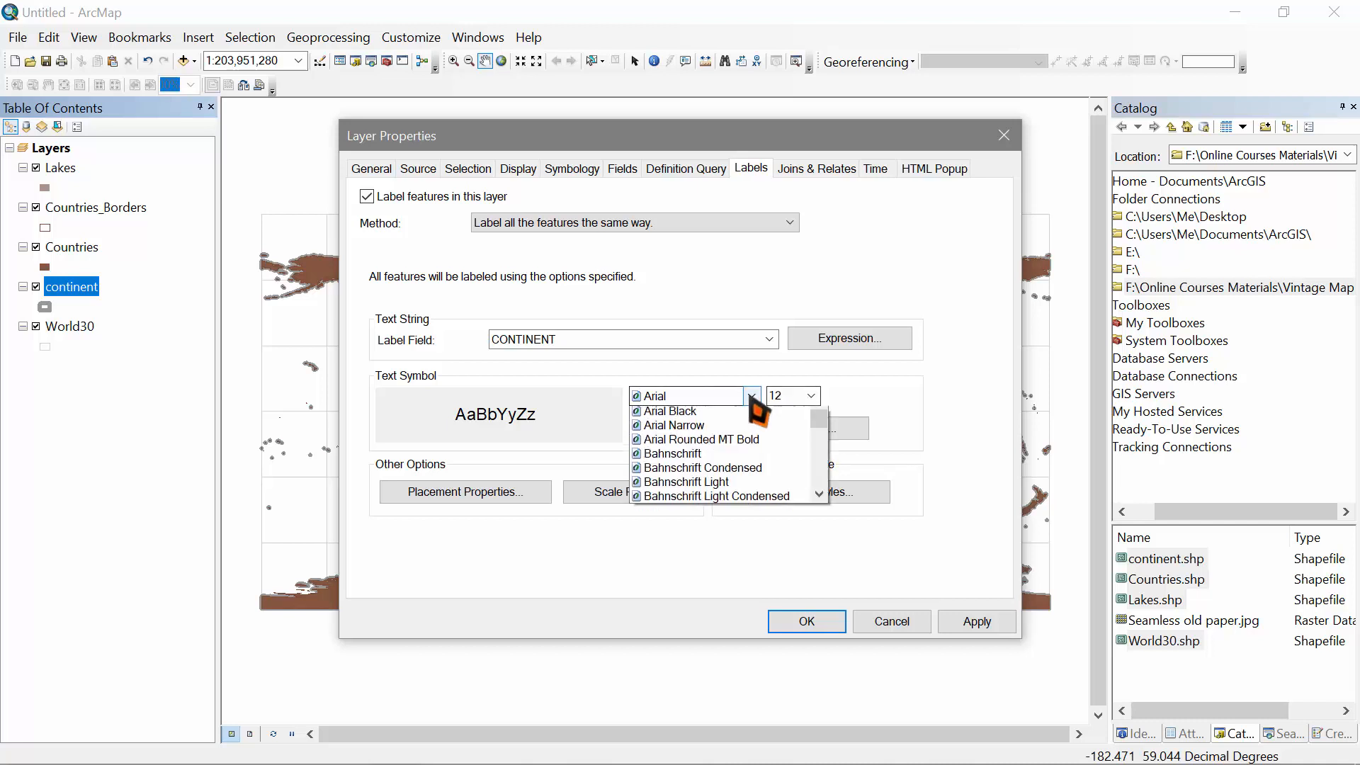
{"action": "key", "text": "g"}
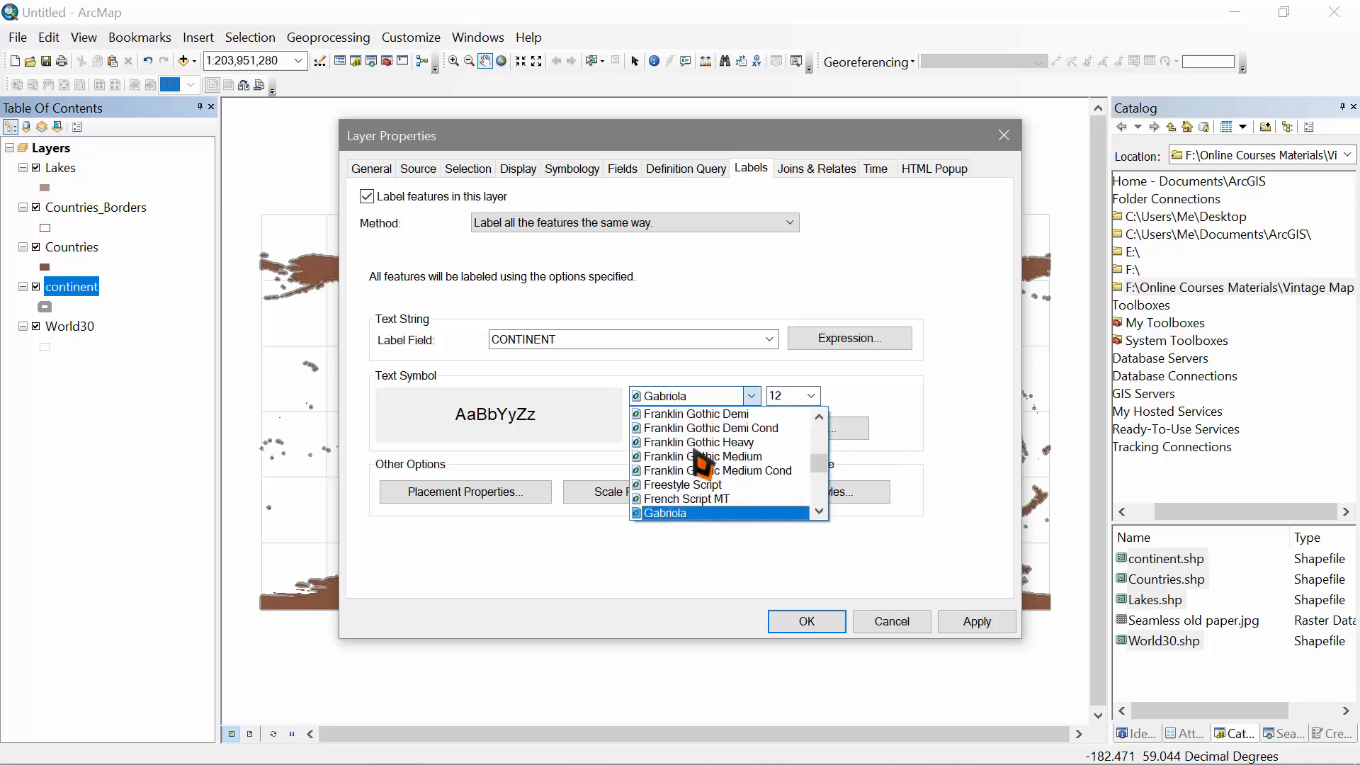
{"action": "left_click", "coordinate": [693, 516]}
Step: Make the label colour dark brown (CMYK 46, 65, 73, 20) and apply the label settings
{"action": "left_click", "coordinate": [655, 428]}
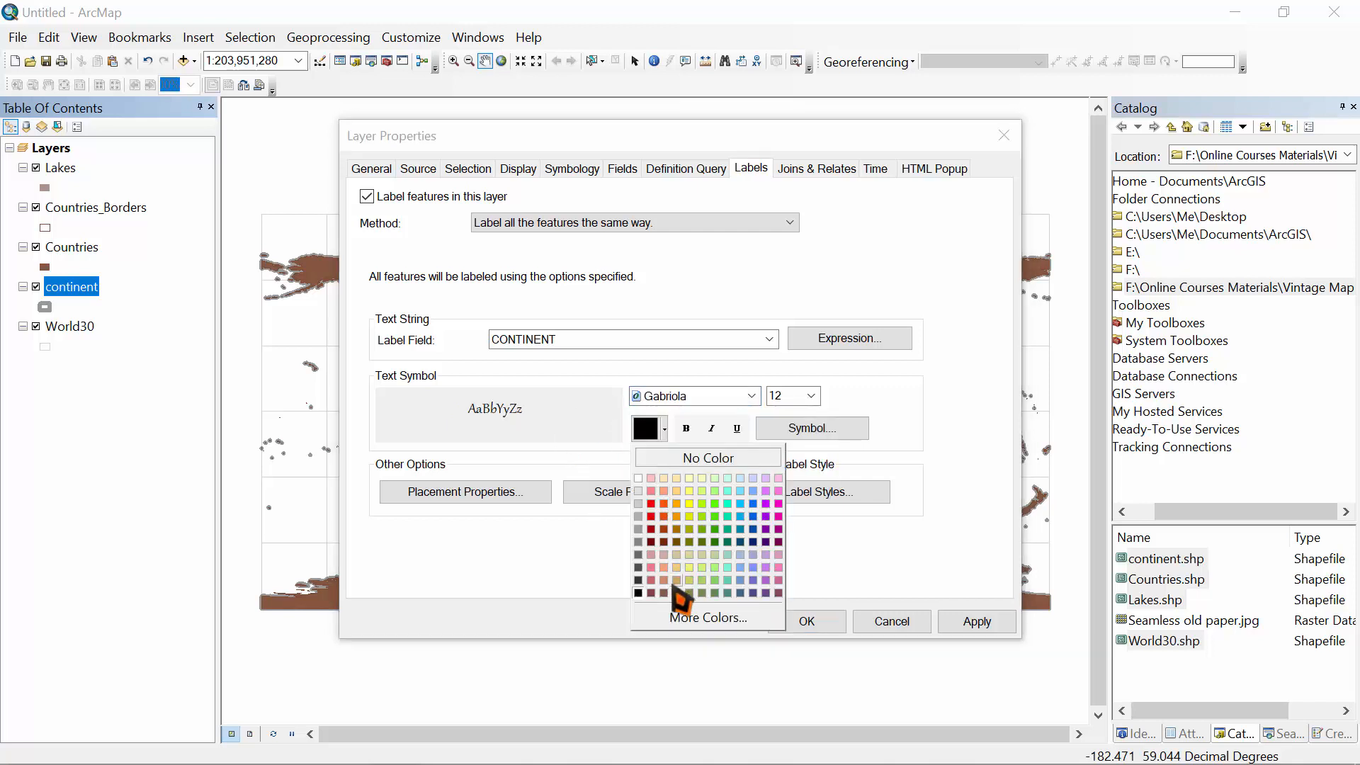
{"action": "left_click", "coordinate": [664, 593]}
{"action": "left_click", "coordinate": [647, 428]}
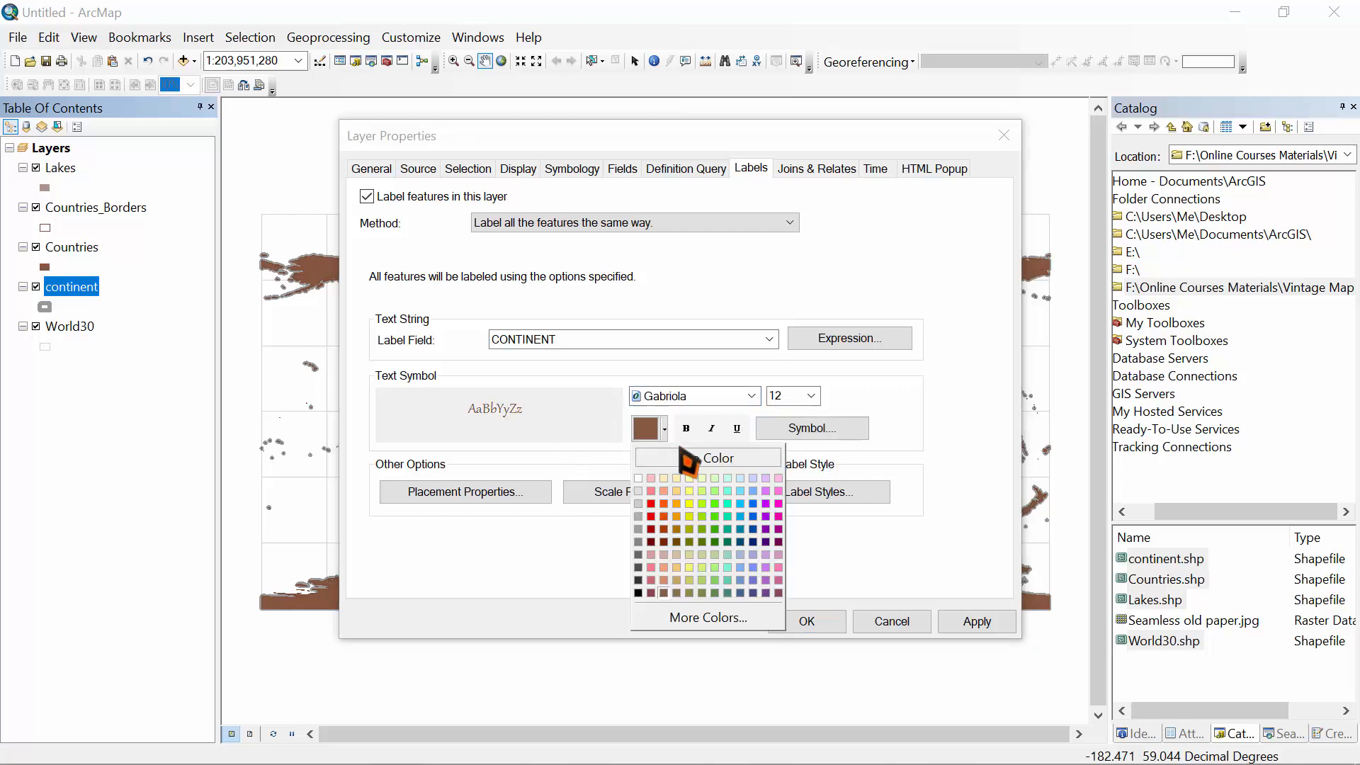
{"action": "left_click", "coordinate": [686, 618]}
{"action": "left_click", "coordinate": [749, 310]}
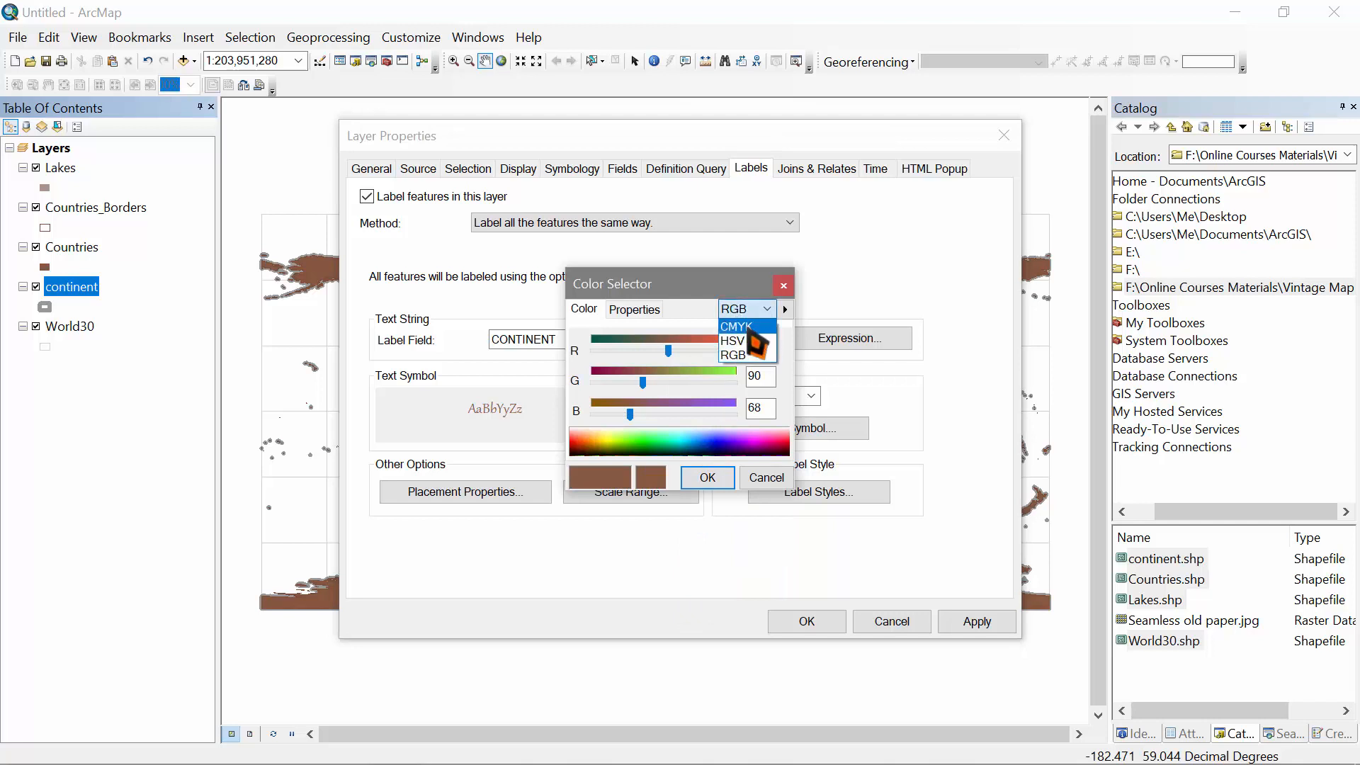
{"action": "left_click", "coordinate": [744, 327]}
{"action": "double_click", "coordinate": [763, 414]}
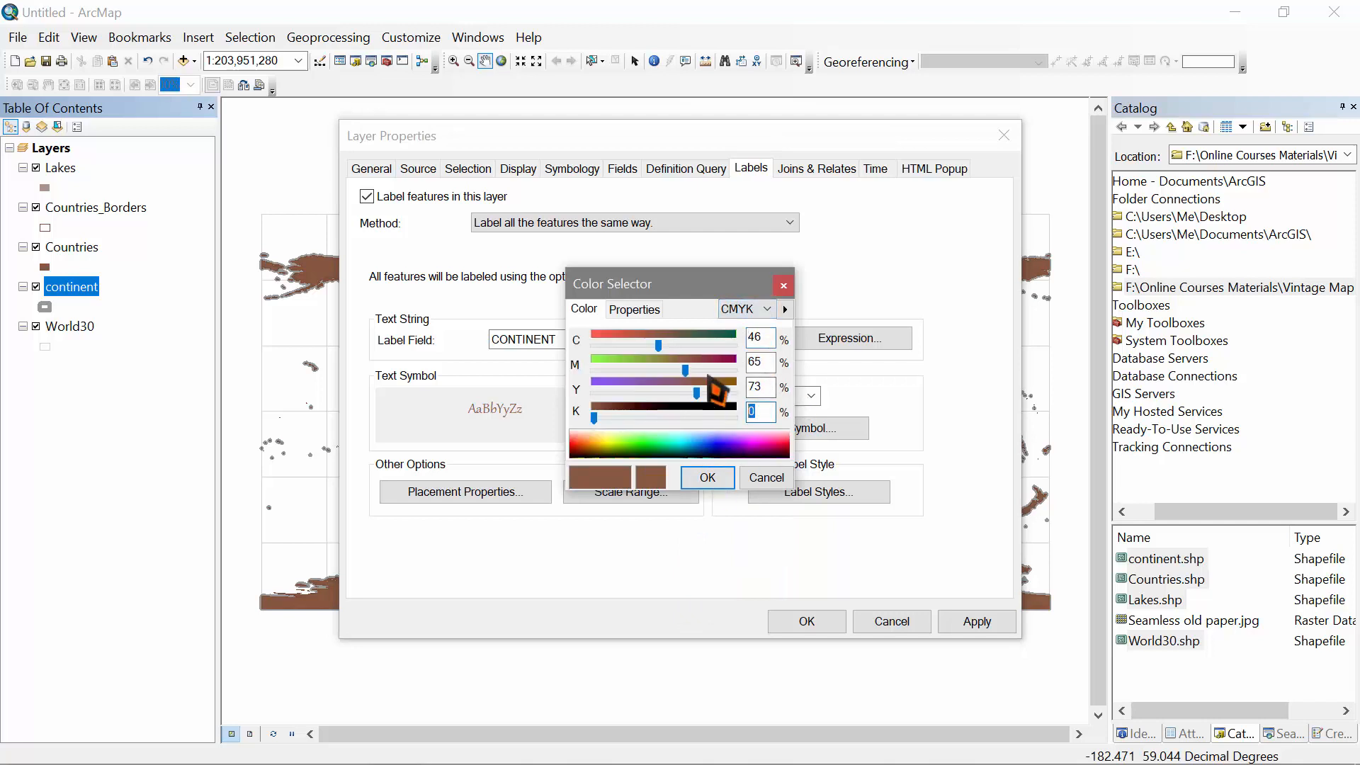
{"action": "type", "text": "20"}
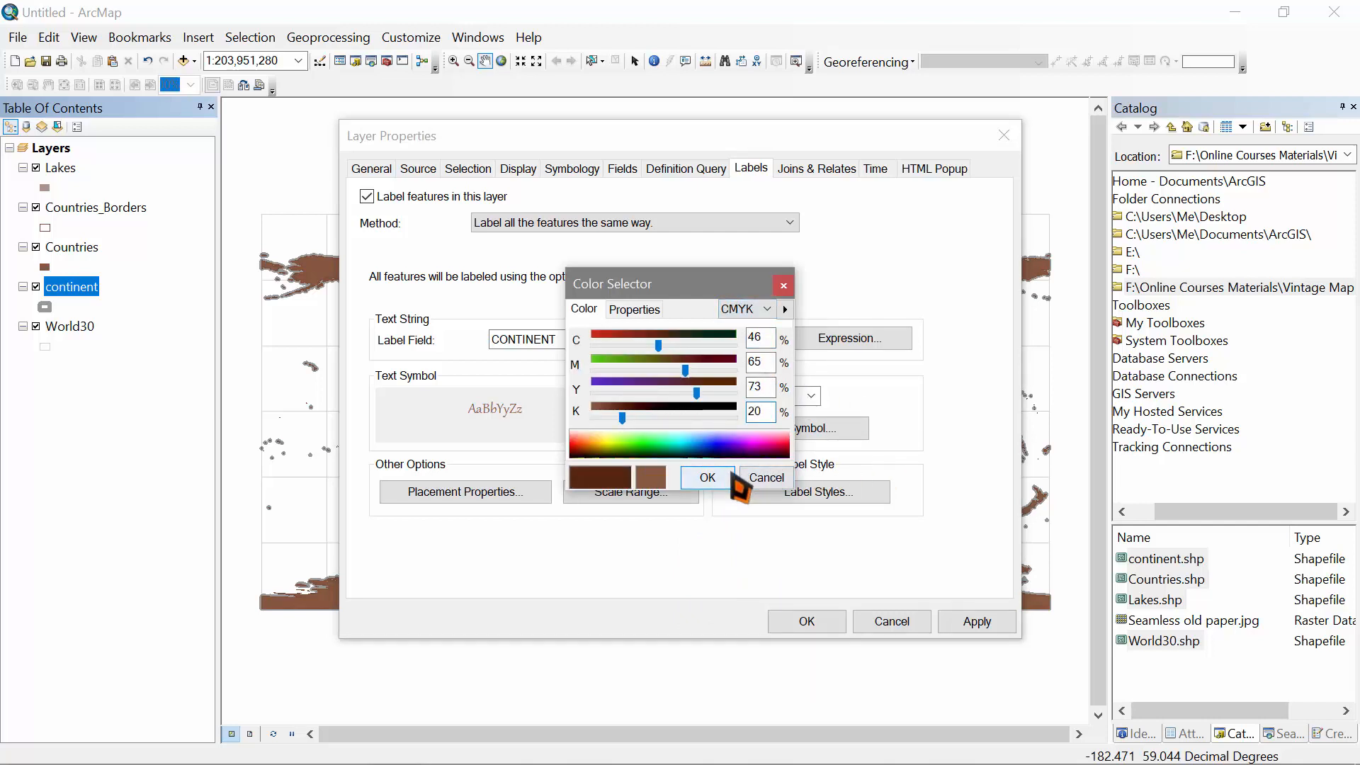
{"action": "left_click", "coordinate": [728, 476]}
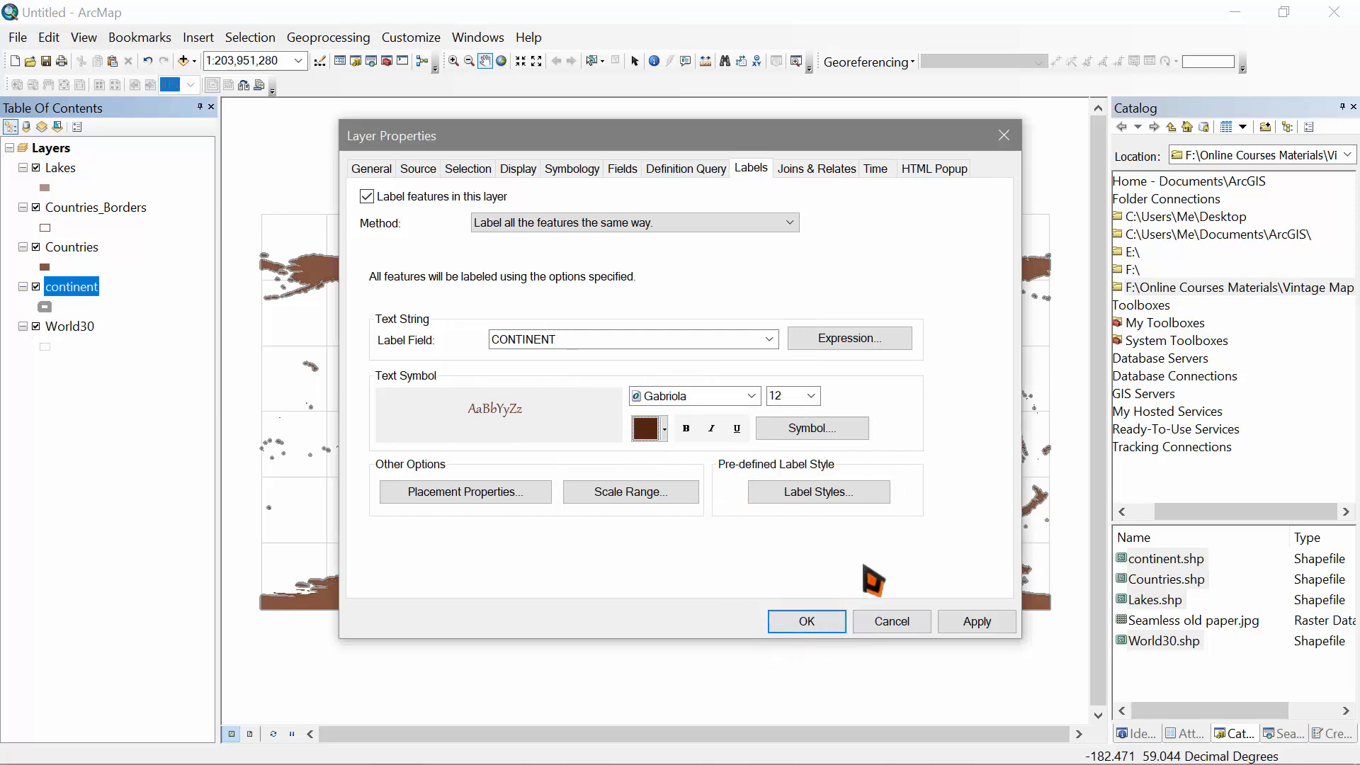
{"action": "left_click", "coordinate": [979, 626]}
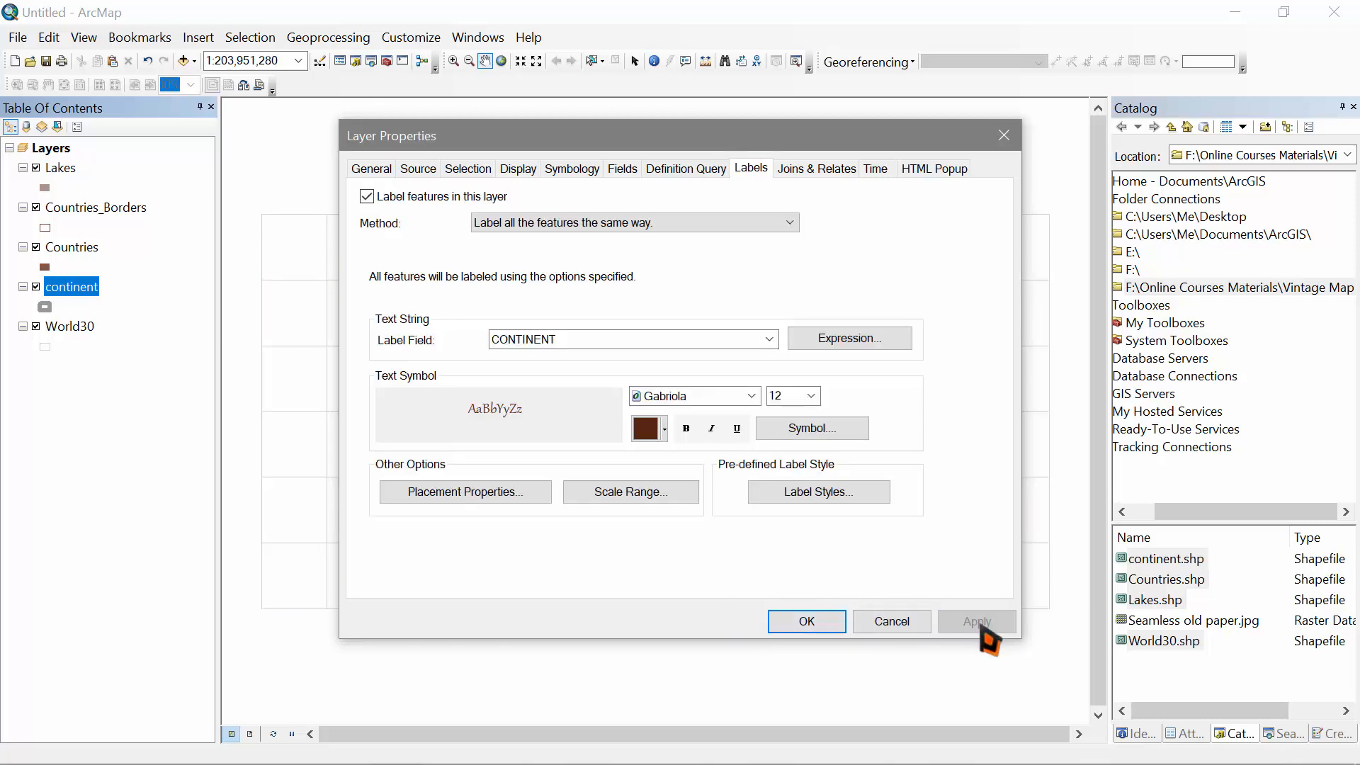
Step: Set label placement to remove duplicate labels and try horizontal first, then straight, then close properties
{"action": "left_click_drag", "start_coordinate": [947, 145], "coordinate": [218, 180]}
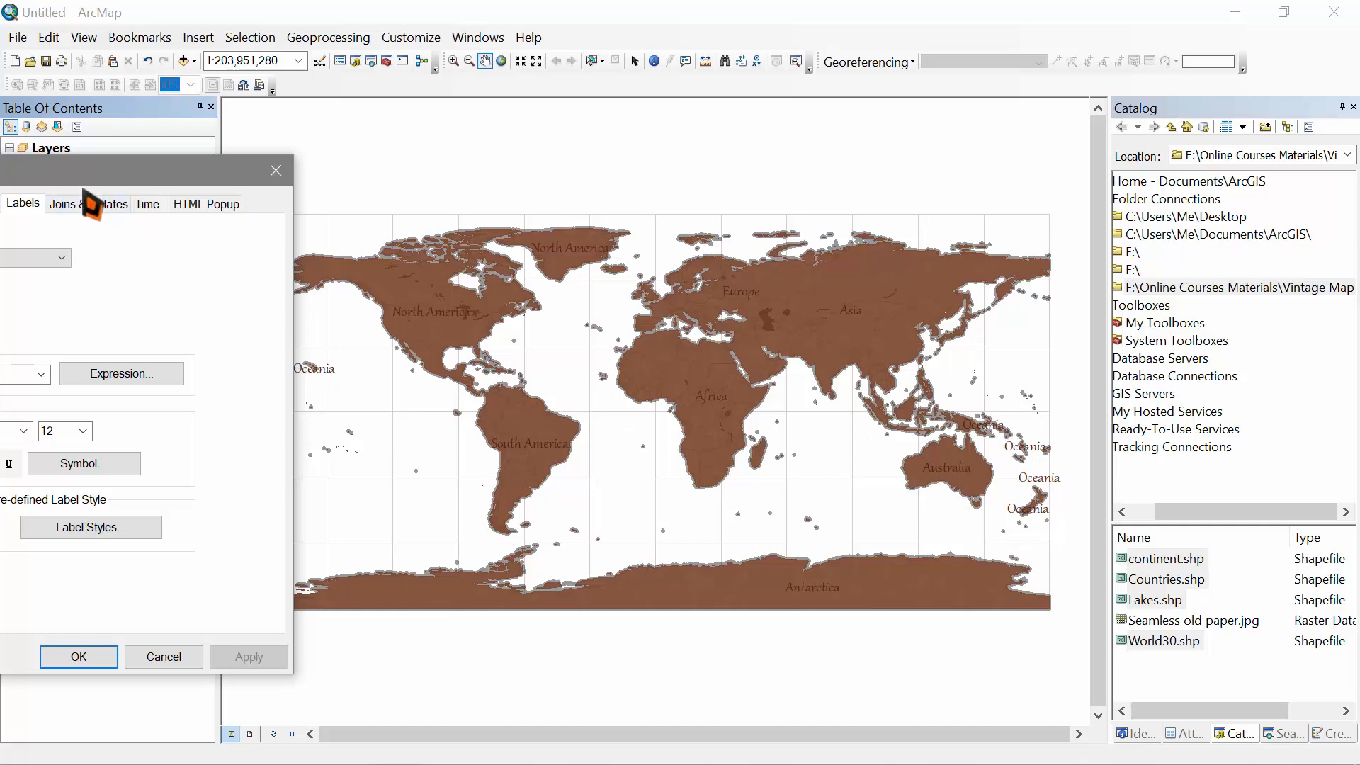
{"action": "left_click_drag", "start_coordinate": [85, 191], "coordinate": [884, 146]}
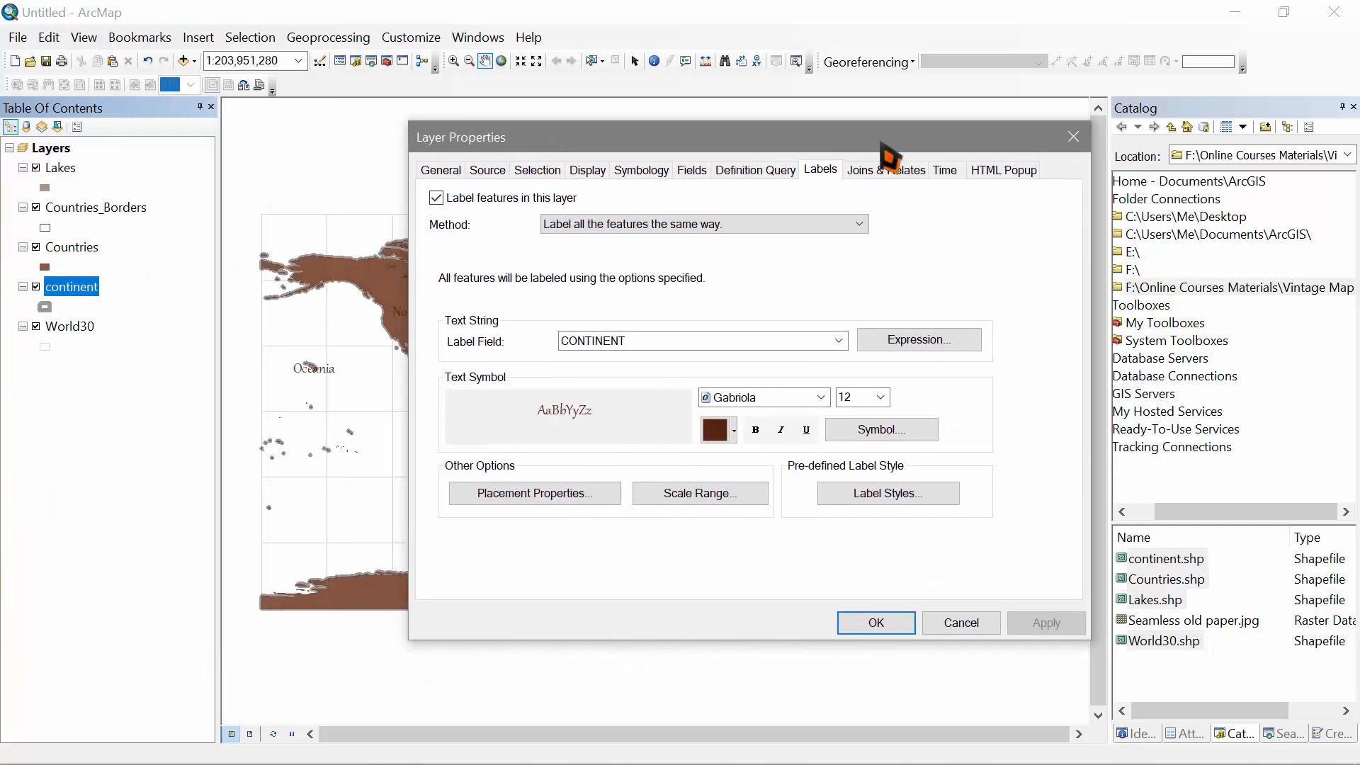
{"action": "left_click", "coordinate": [528, 496]}
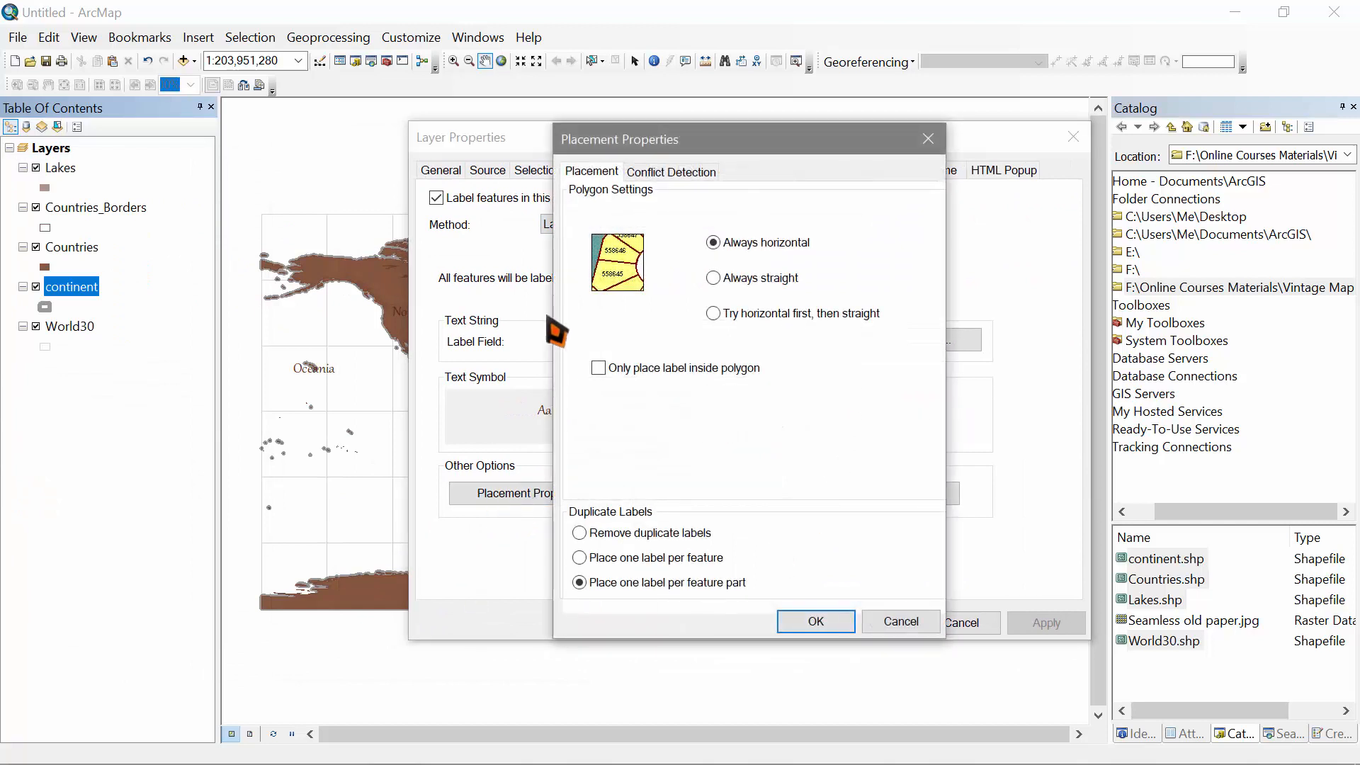
{"action": "left_click", "coordinate": [581, 533]}
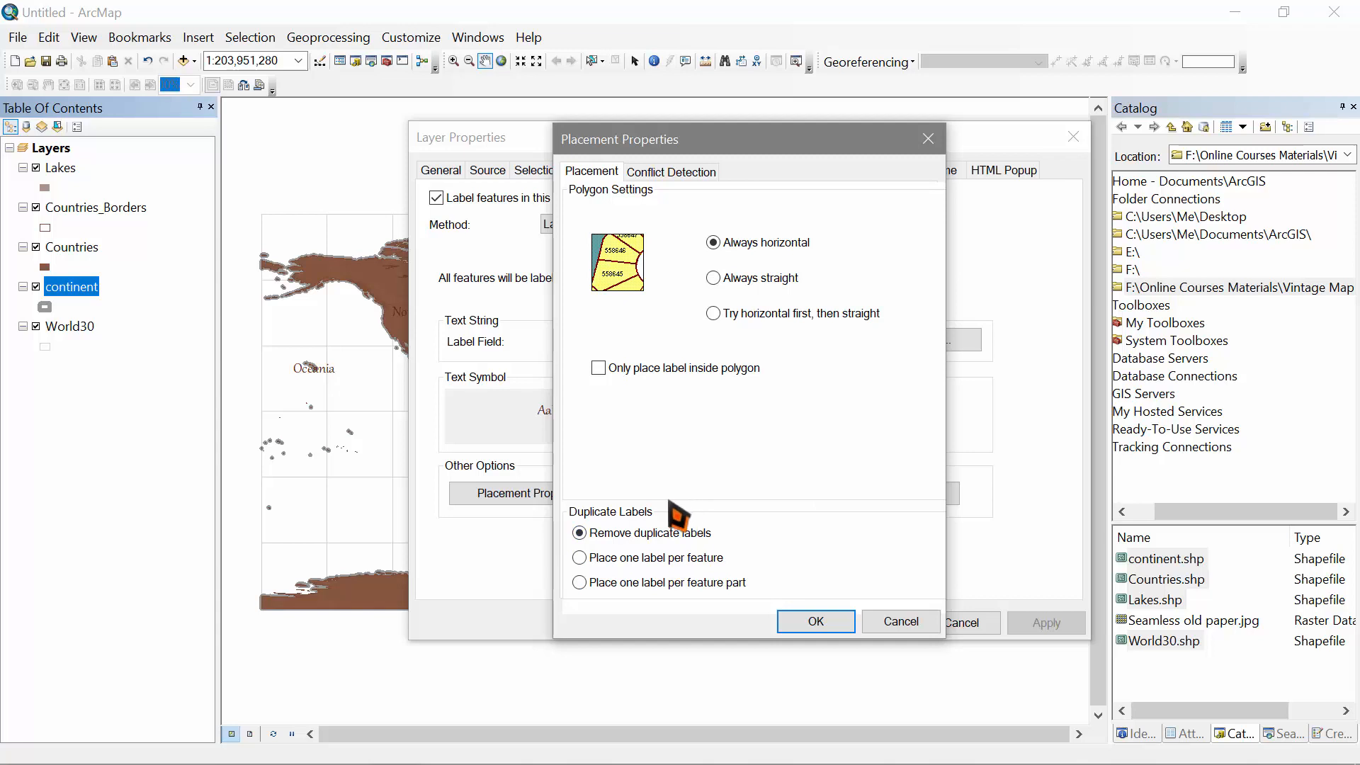
{"action": "left_click", "coordinate": [713, 313]}
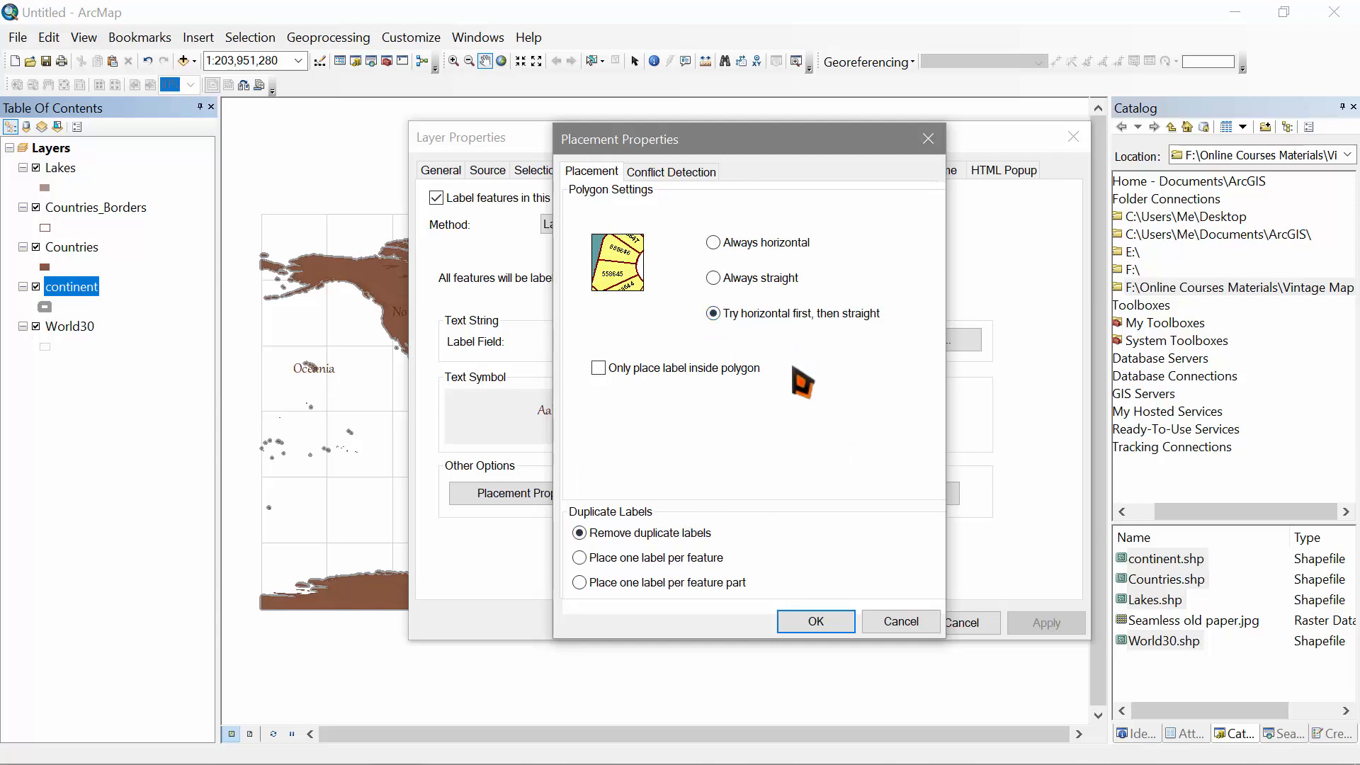
{"action": "left_click", "coordinate": [816, 622]}
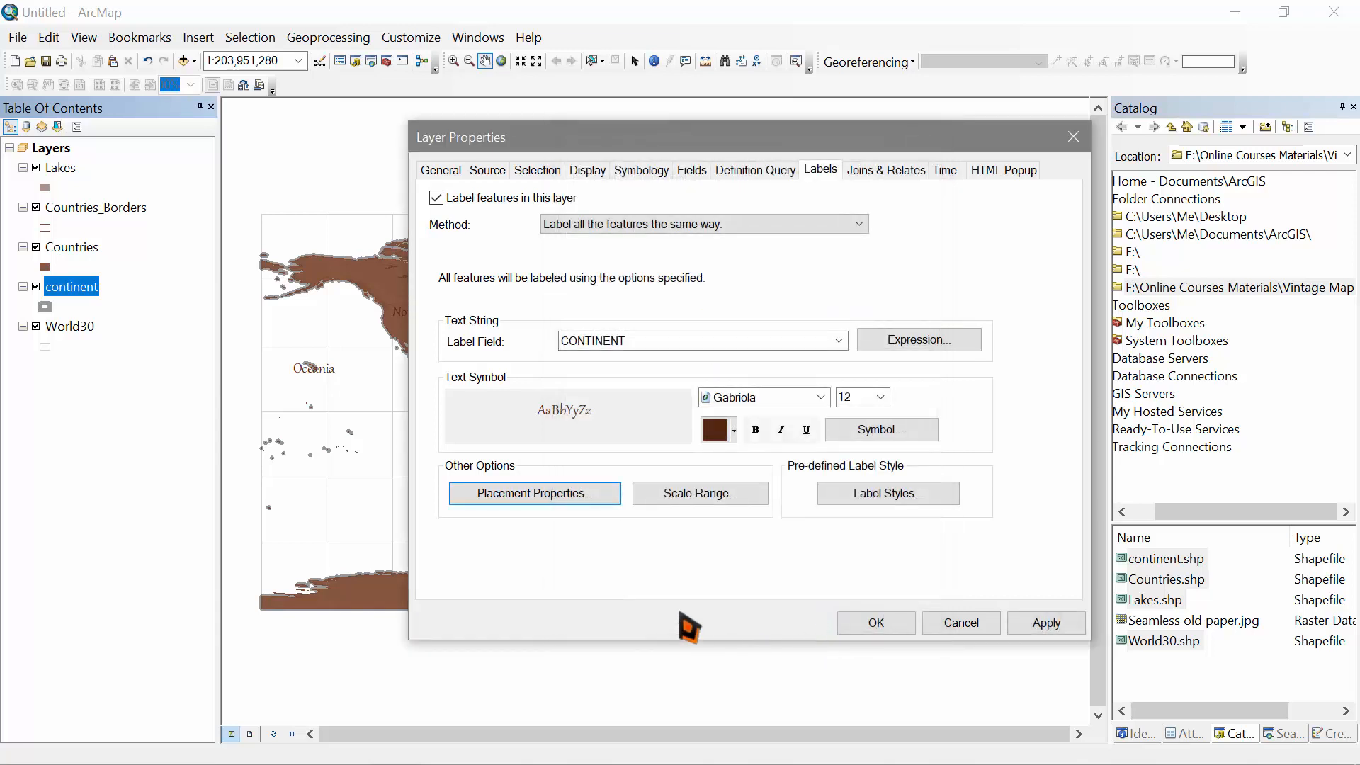
{"action": "left_click", "coordinate": [876, 622]}
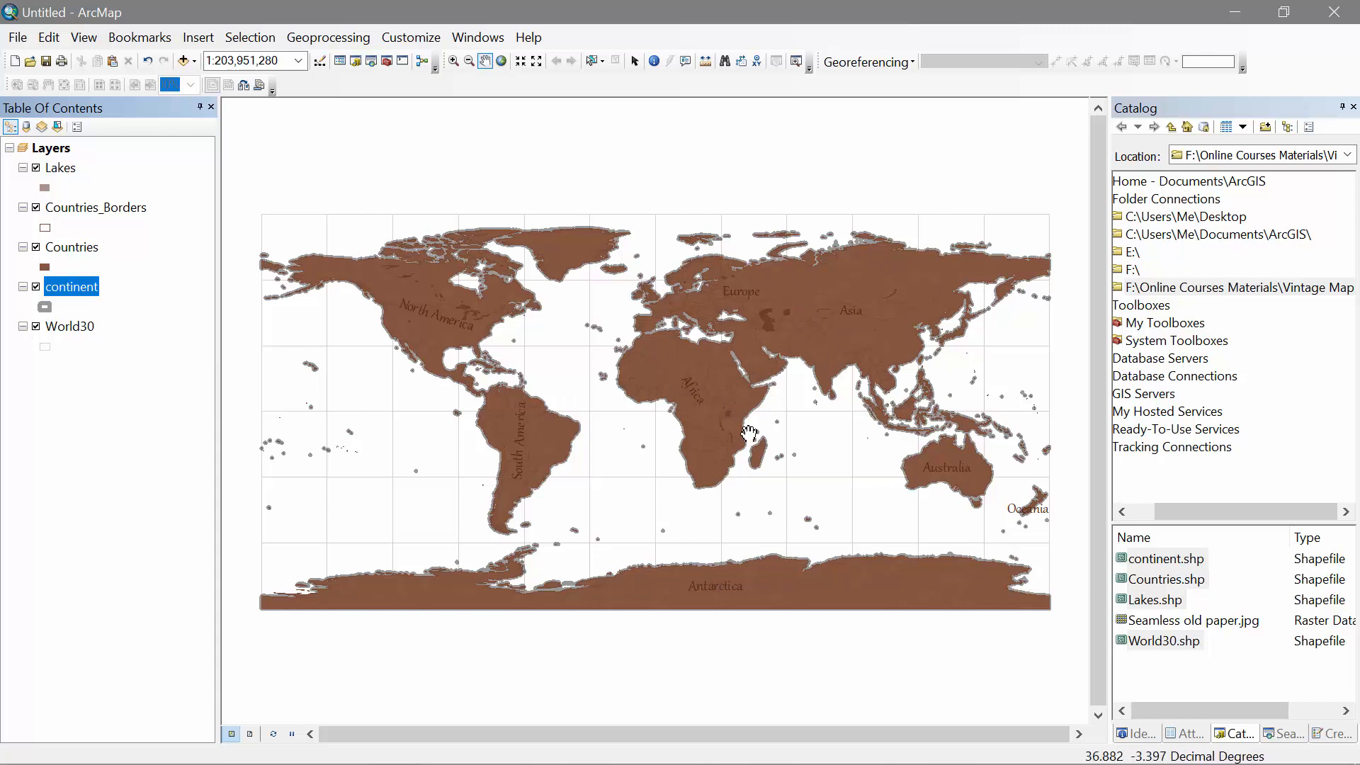
Step: Drag the old paper image toward the map and bring the Vintage Map folder forward
{"action": "left_click_drag", "start_coordinate": [1167, 623], "coordinate": [800, 409]}
{"action": "key", "text": "alt+Tab"}
{"action": "left_click", "coordinate": [1048, 508]}
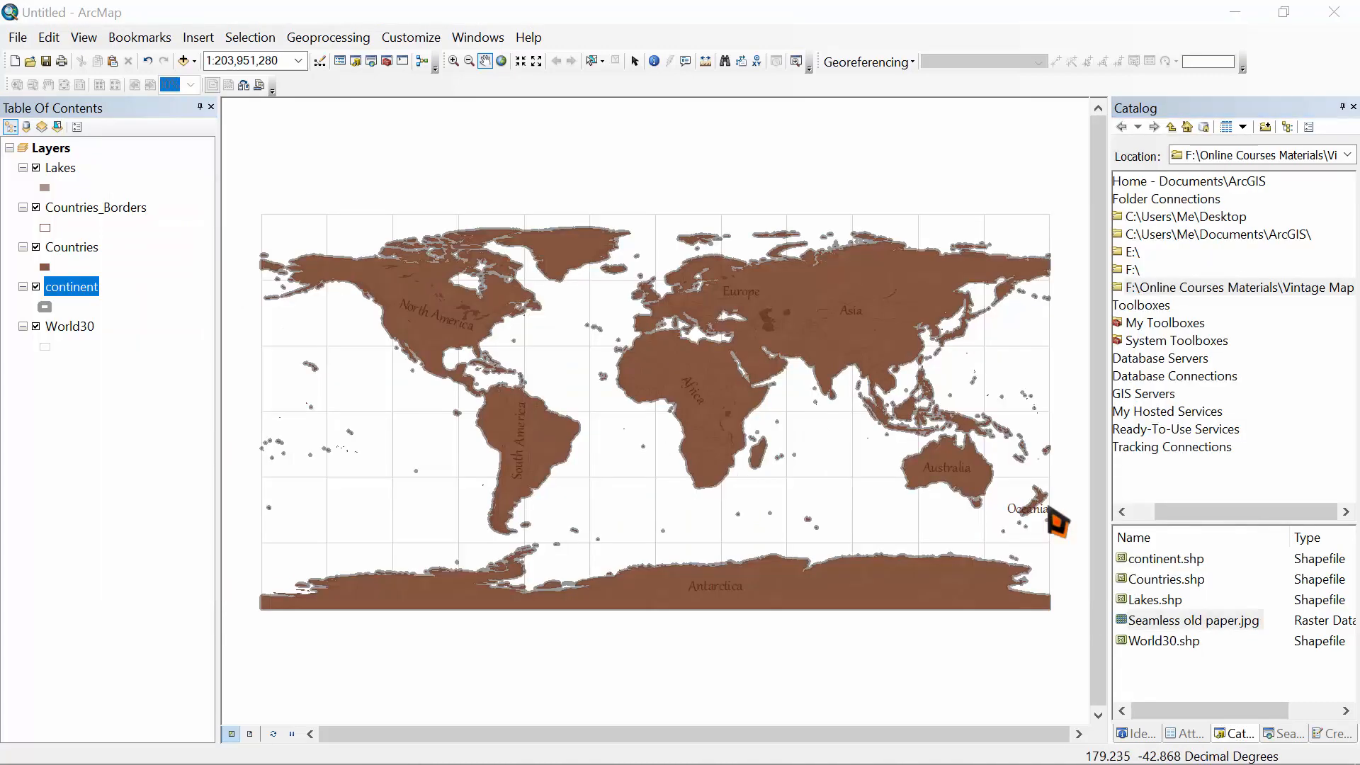
Step: View Seamless old paper.jpg in Windows Photo Viewer
{"action": "left_click", "coordinate": [383, 565]}
{"action": "double_click", "coordinate": [384, 568]}
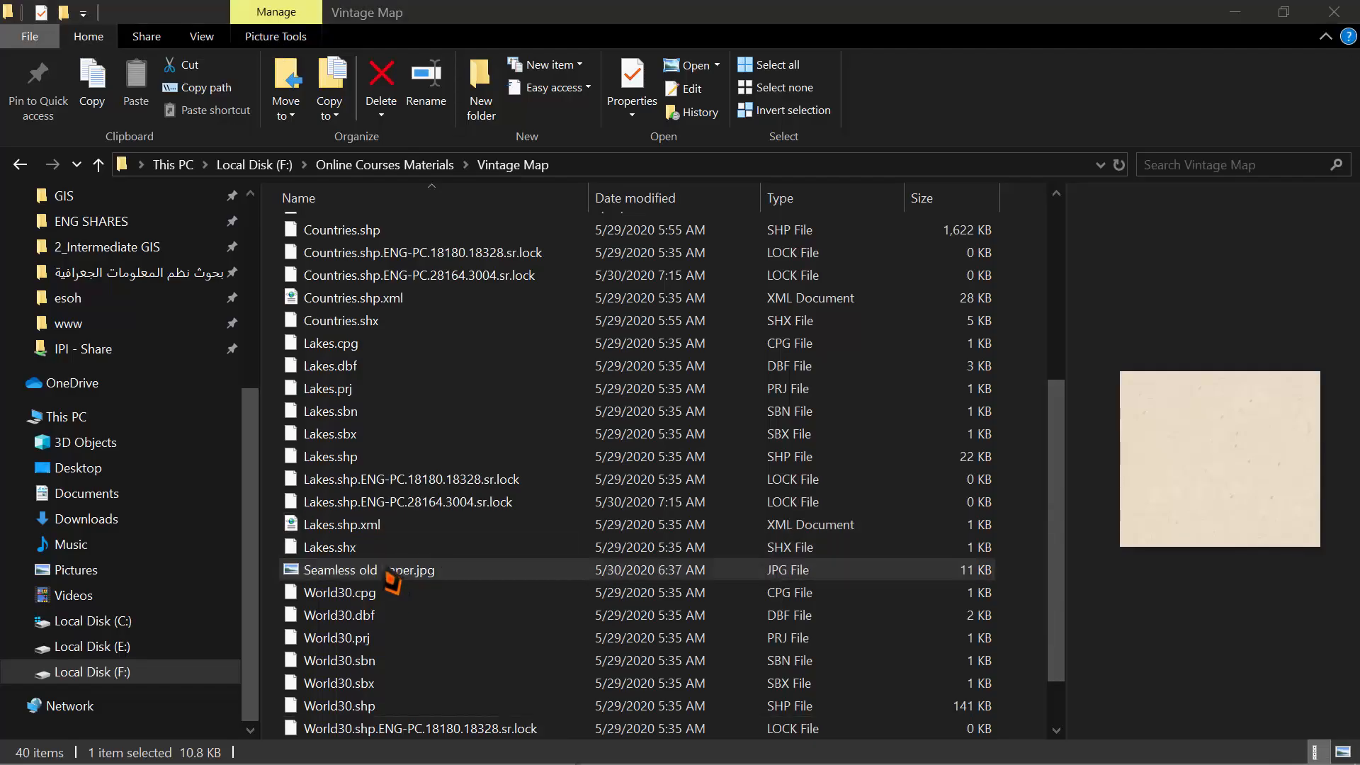
{"action": "scroll", "coordinate": [687, 373], "scroll_direction": "down", "scroll_amount": 7}
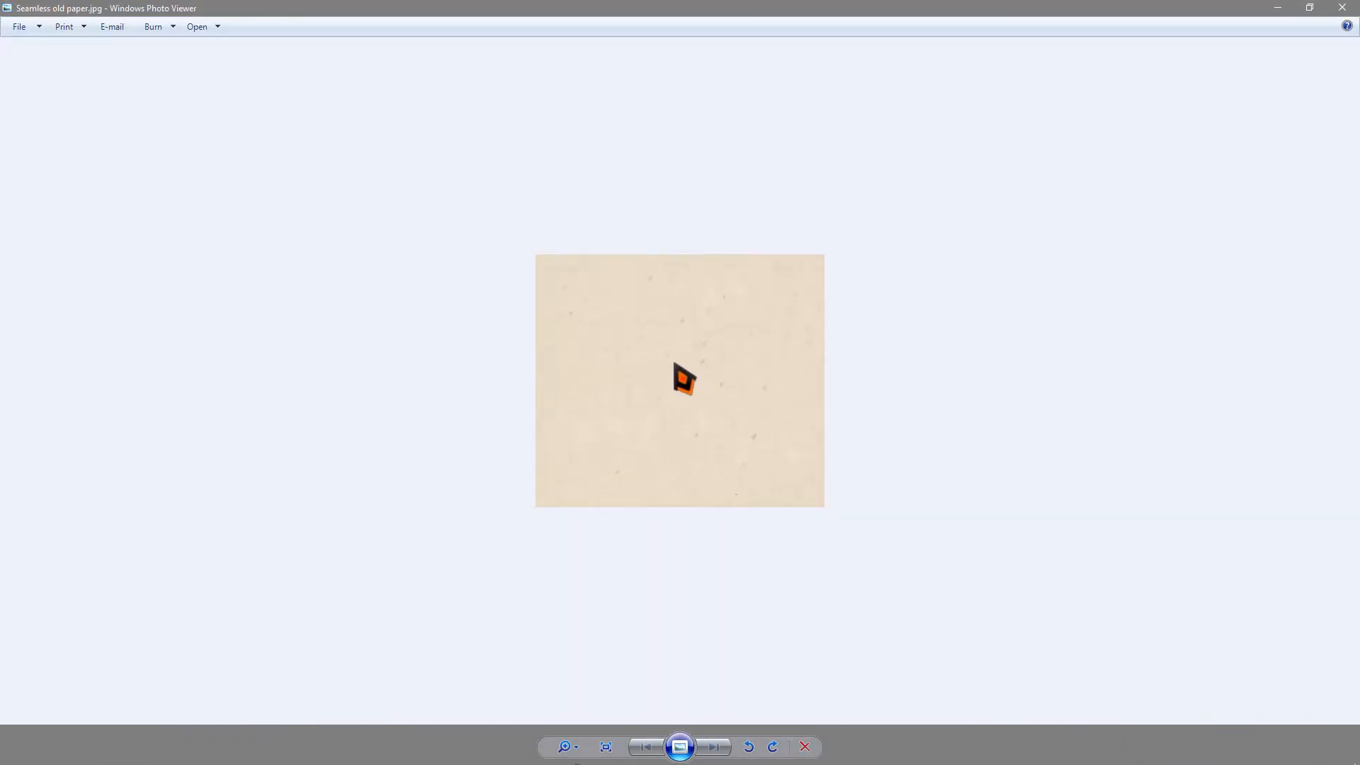
{"action": "scroll", "coordinate": [673, 363], "scroll_direction": "up", "scroll_amount": 5}
{"action": "scroll", "coordinate": [673, 363], "scroll_direction": "down", "scroll_amount": 6}
{"action": "scroll", "coordinate": [673, 363], "scroll_direction": "up", "scroll_amount": 7}
{"action": "scroll", "coordinate": [673, 363], "scroll_direction": "down", "scroll_amount": 7}
{"action": "scroll", "coordinate": [672, 363], "scroll_direction": "up", "scroll_amount": 6}
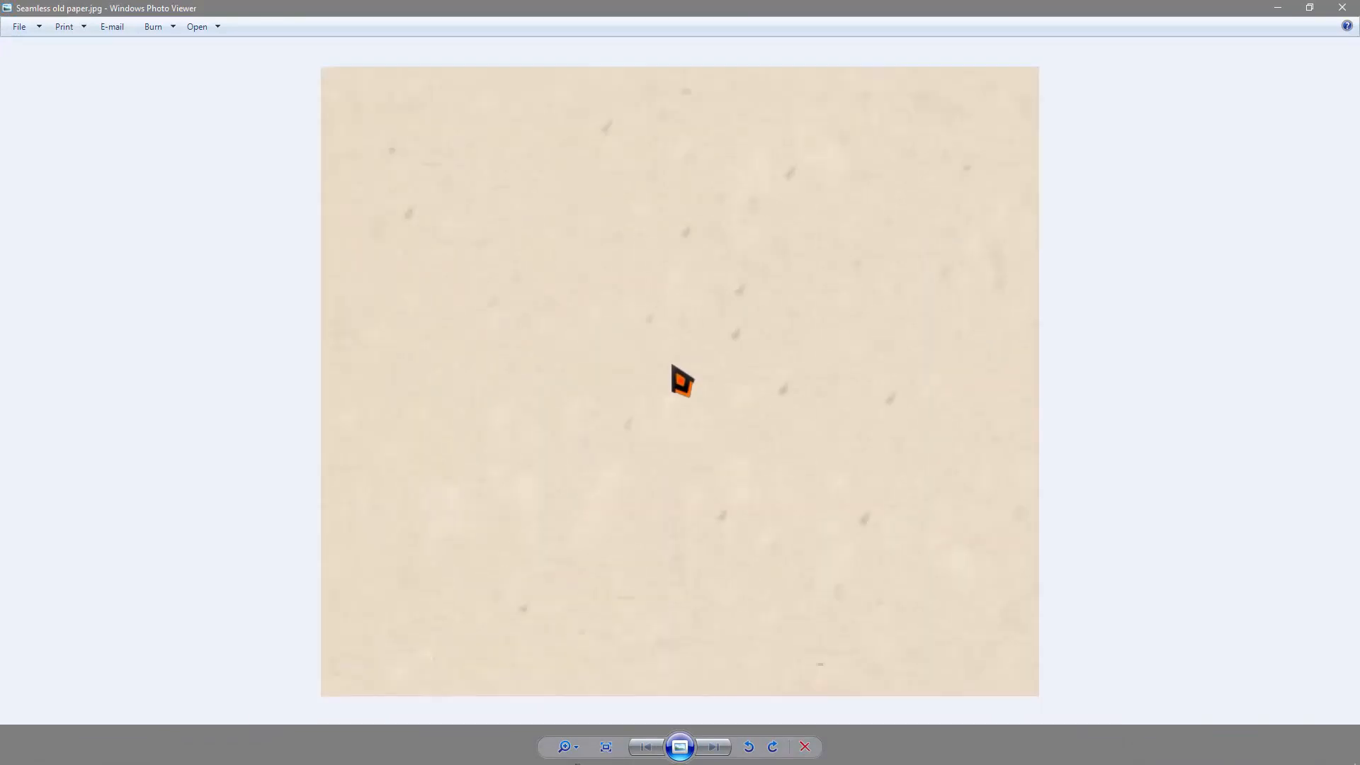
{"action": "scroll", "coordinate": [673, 362], "scroll_direction": "down", "scroll_amount": 6}
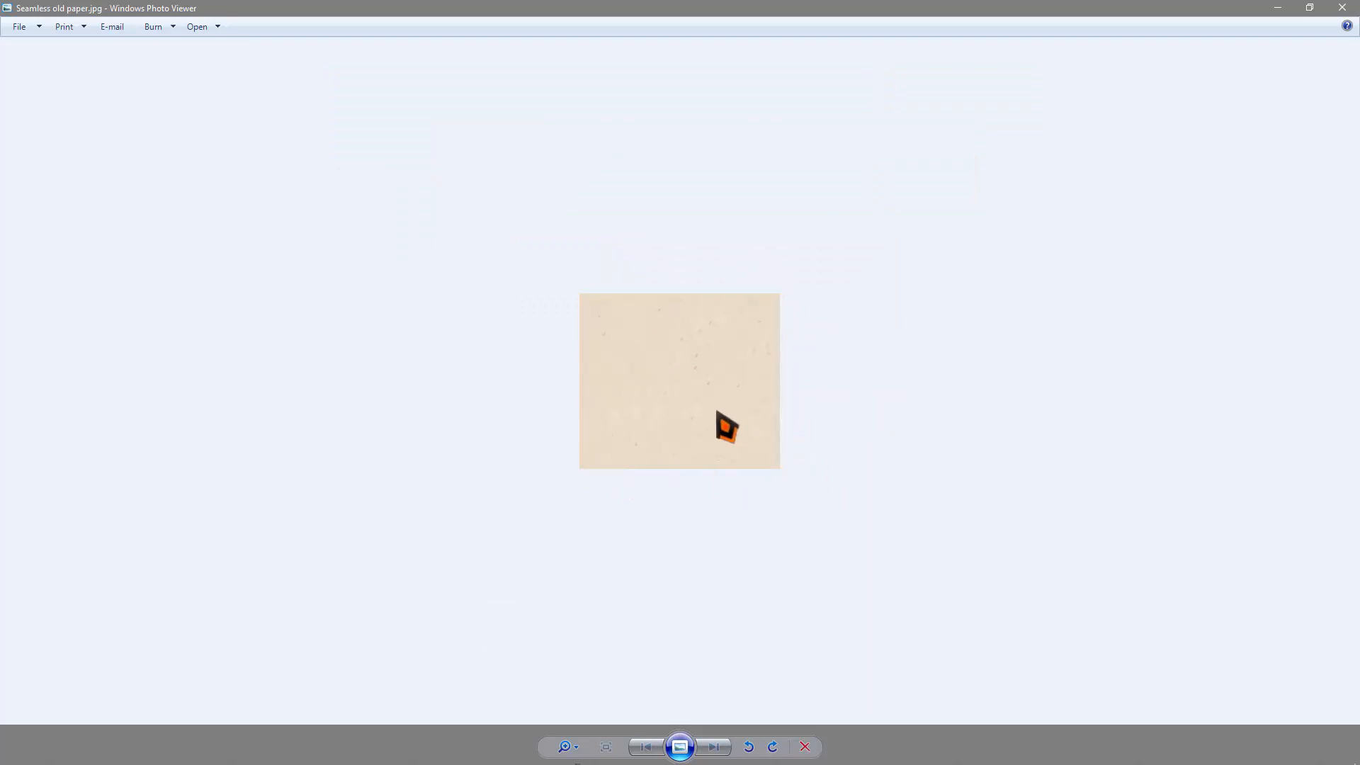
Step: Back in the Vintage Map folder, select the image's file name and move to the browser
{"action": "key", "text": "alt+Tab"}
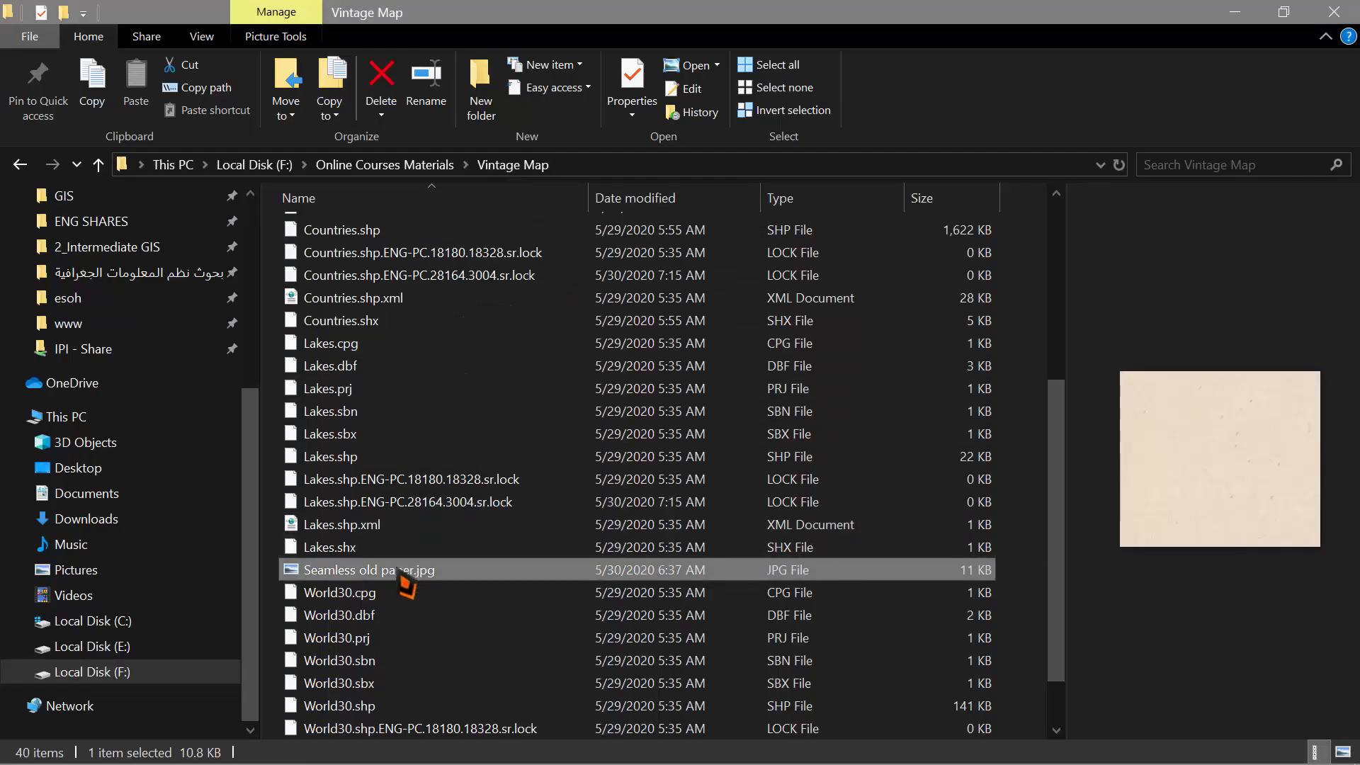
{"action": "left_click", "coordinate": [401, 576]}
{"action": "key", "text": "ctrl+c"}
{"action": "key", "text": "alt+Tab"}
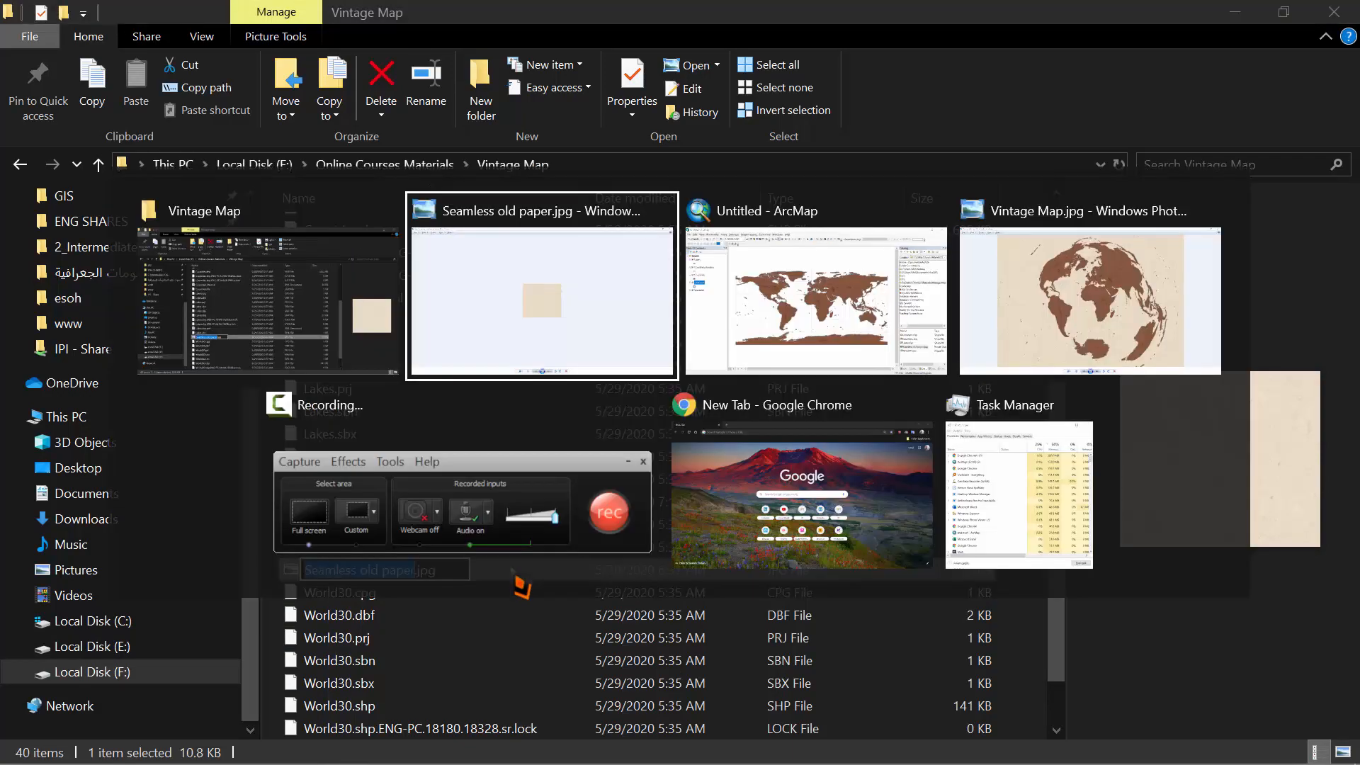
{"action": "key", "text": "Tab"}
{"action": "key", "text": "Tab"}
Step: Search Google Images for 'Seamless old paper' and preview a rough seamless paper texture
{"action": "left_click", "coordinate": [740, 504]}
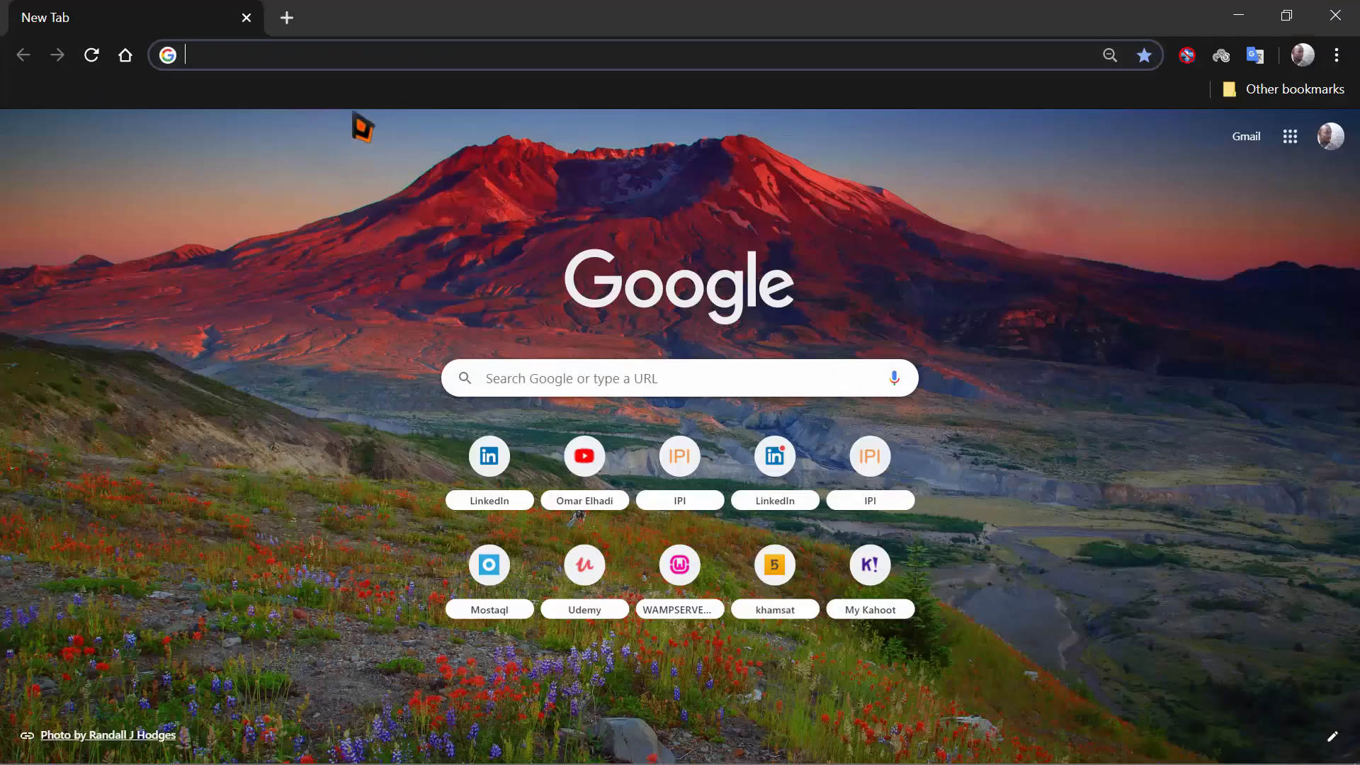
{"action": "key", "text": "ctrl+v"}
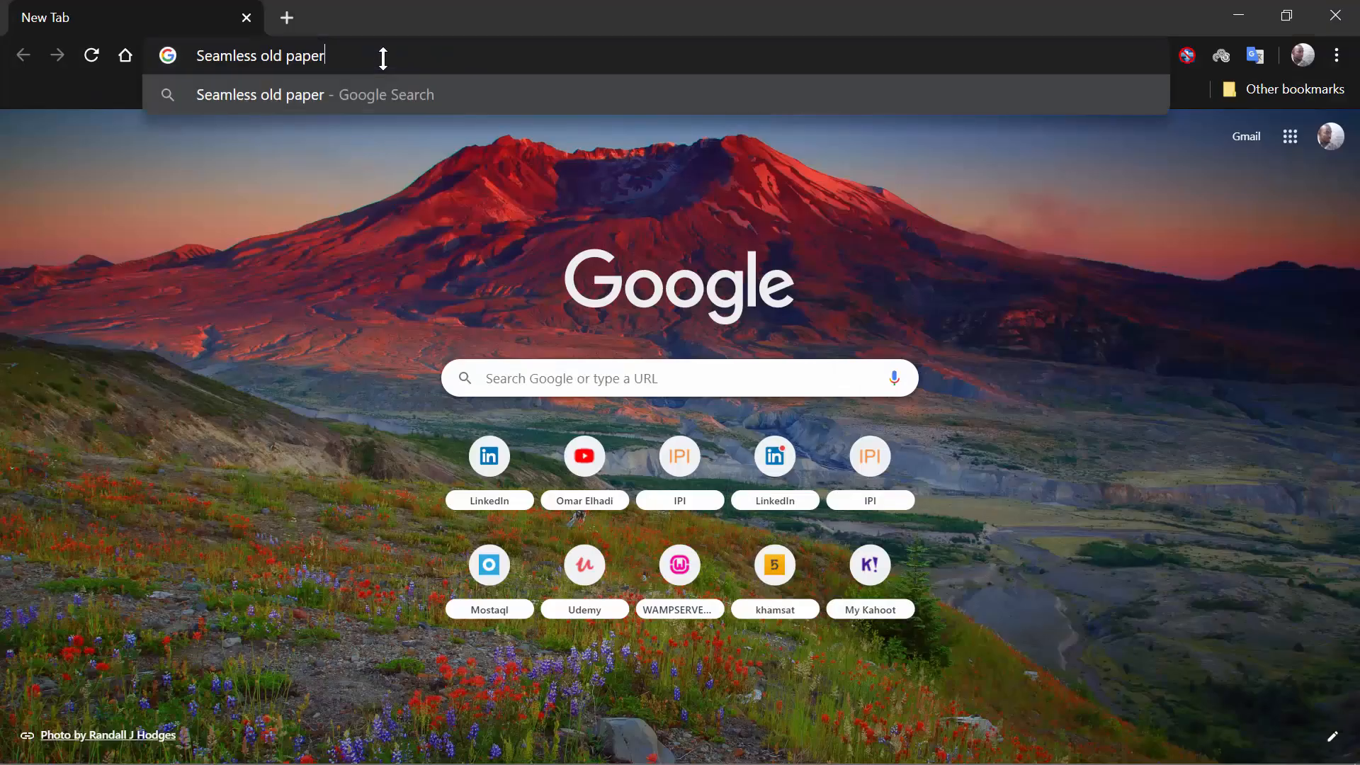
{"action": "key", "text": "Return"}
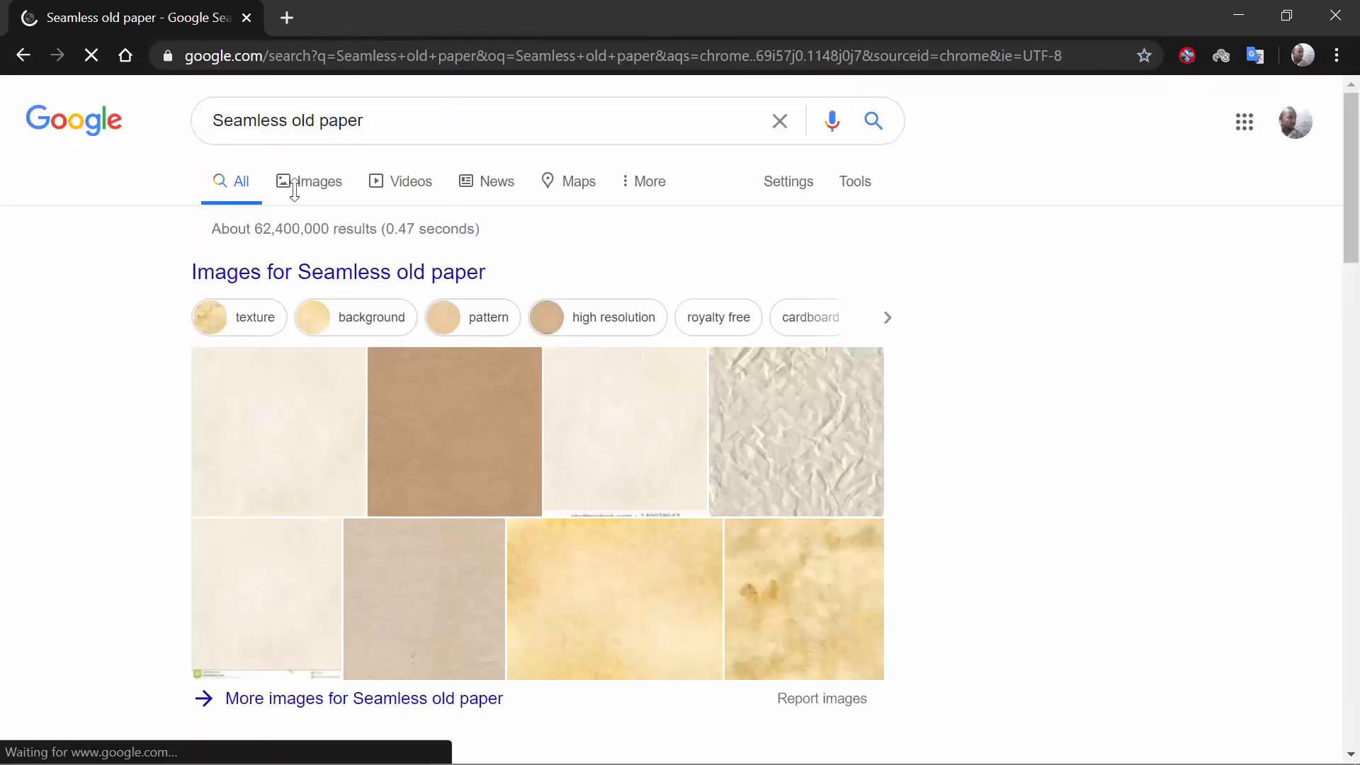
{"action": "left_click", "coordinate": [333, 186]}
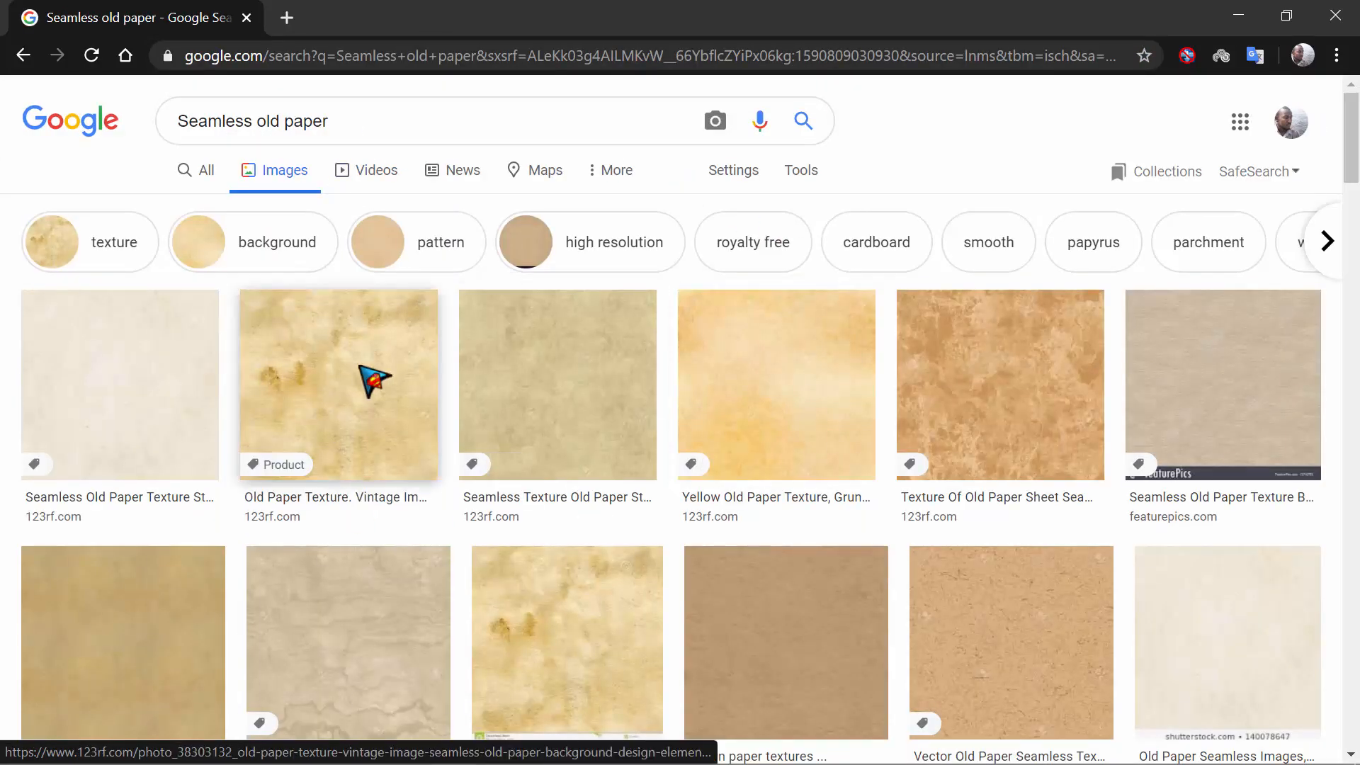
{"action": "scroll", "coordinate": [713, 477], "scroll_direction": "down", "scroll_amount": 10}
{"action": "scroll", "coordinate": [719, 371], "scroll_direction": "up", "scroll_amount": 3}
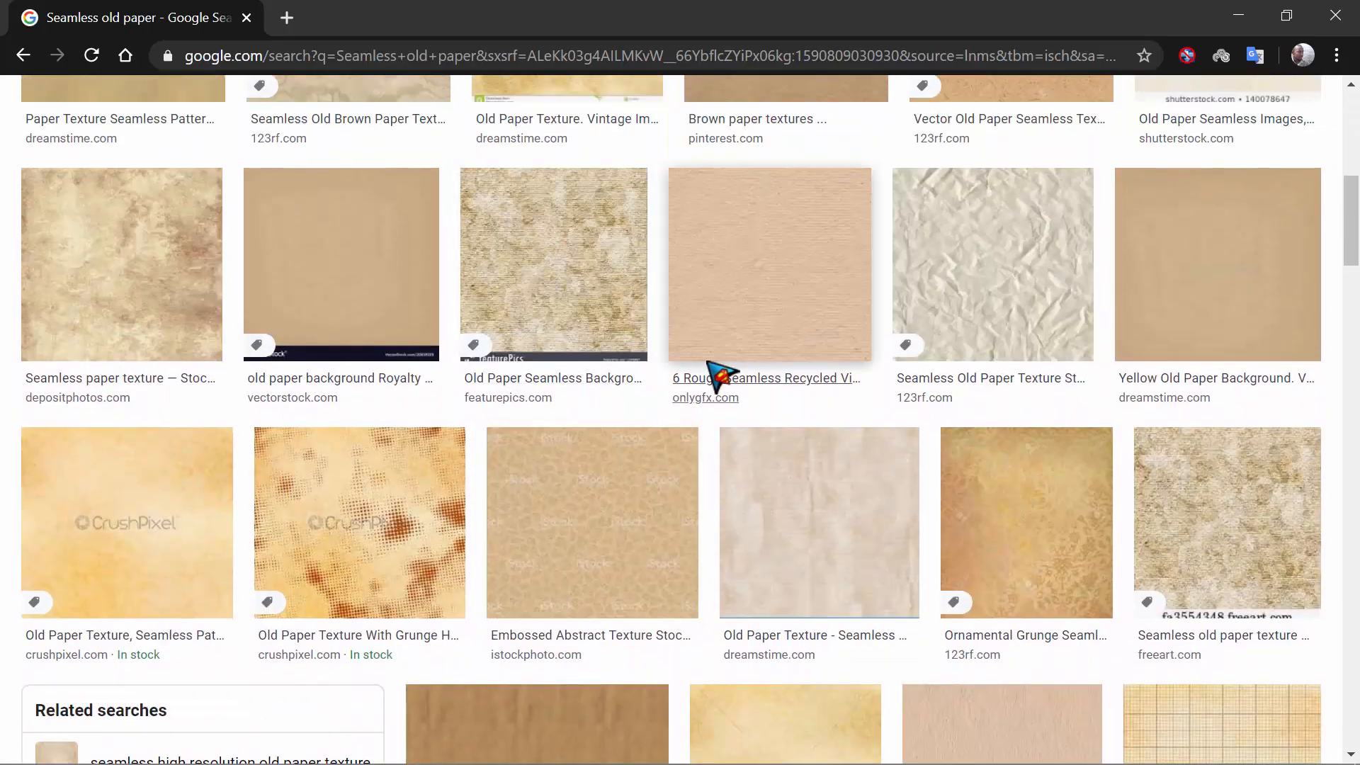
{"action": "left_click", "coordinate": [728, 355]}
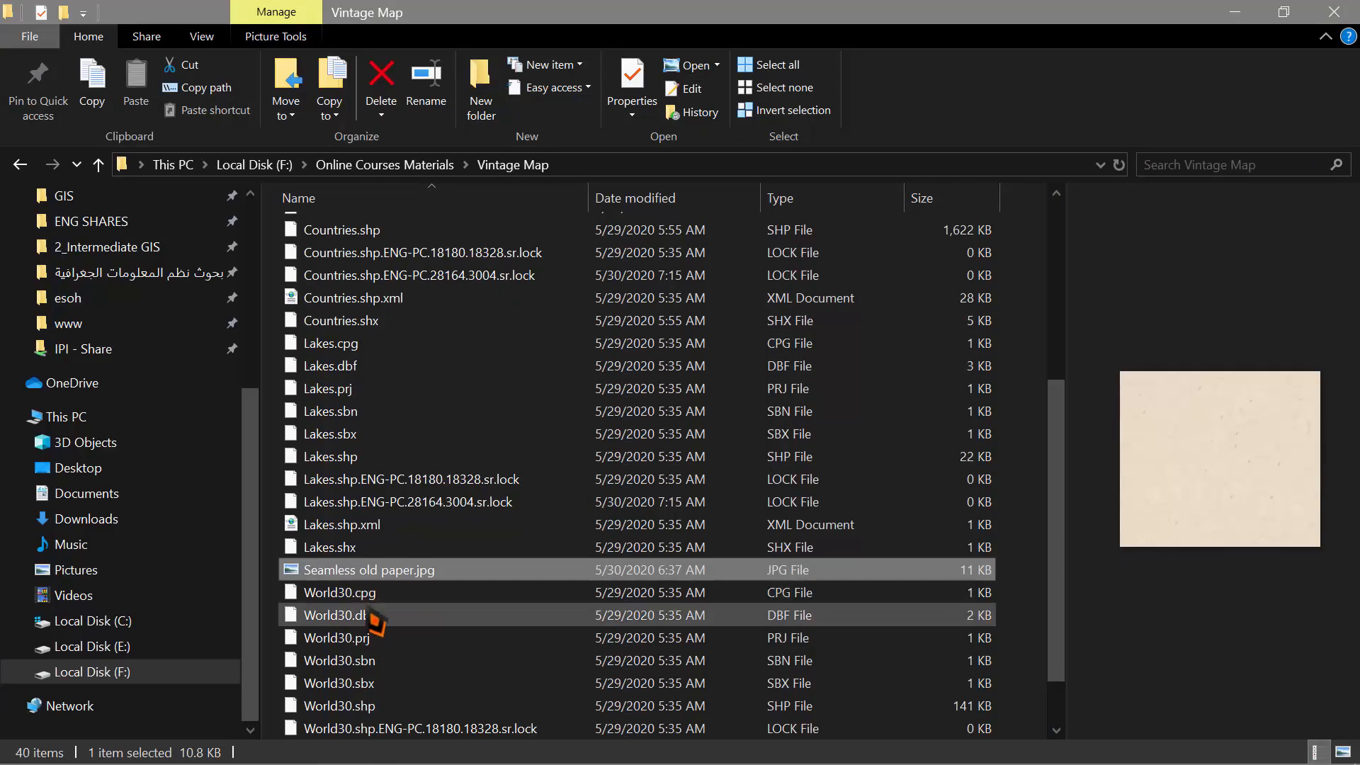
Step: Open the Layers data frame's Frame settings and start editing the background fill
{"action": "key", "text": "alt+Tab"}
{"action": "key", "text": "alt+Tab"}
{"action": "key", "text": "alt+Tab"}
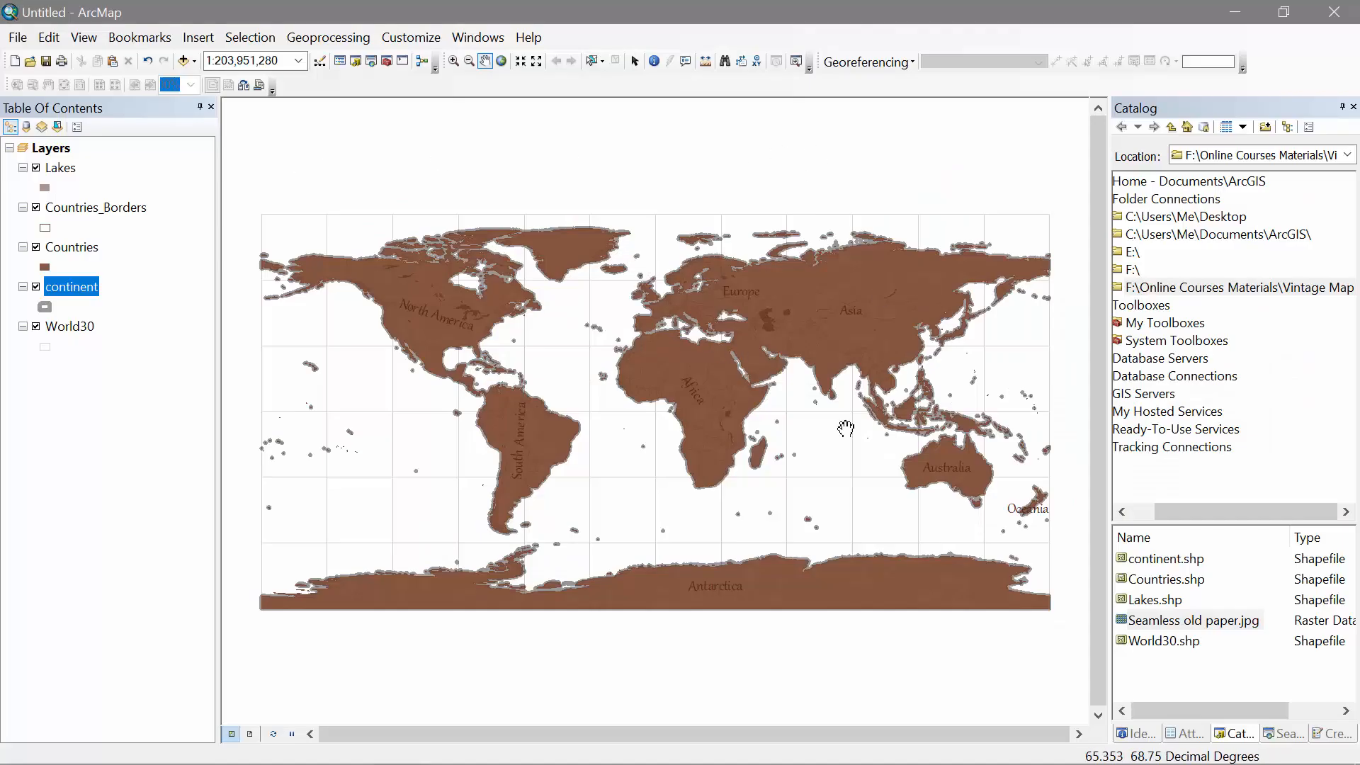
{"action": "left_click", "coordinate": [60, 150]}
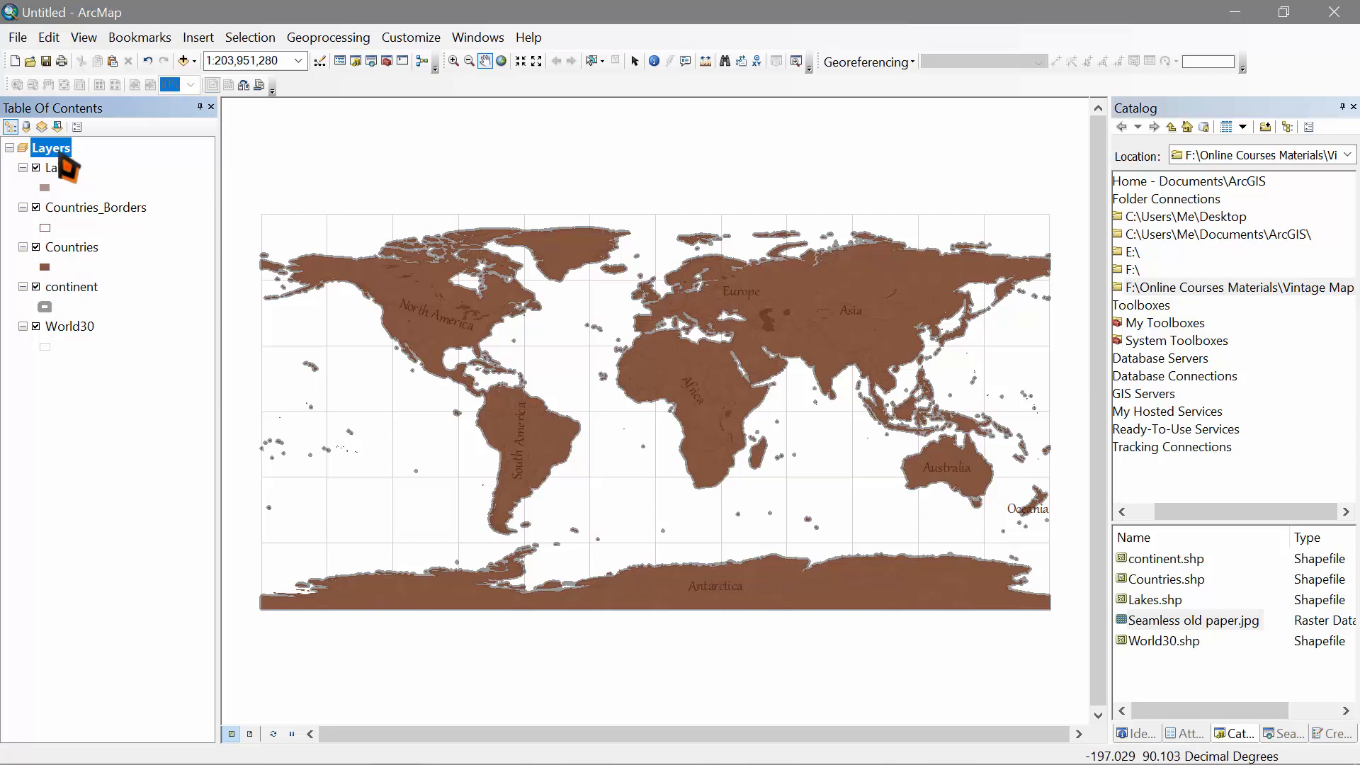
{"action": "right_click", "coordinate": [65, 152]}
{"action": "left_click", "coordinate": [106, 577]}
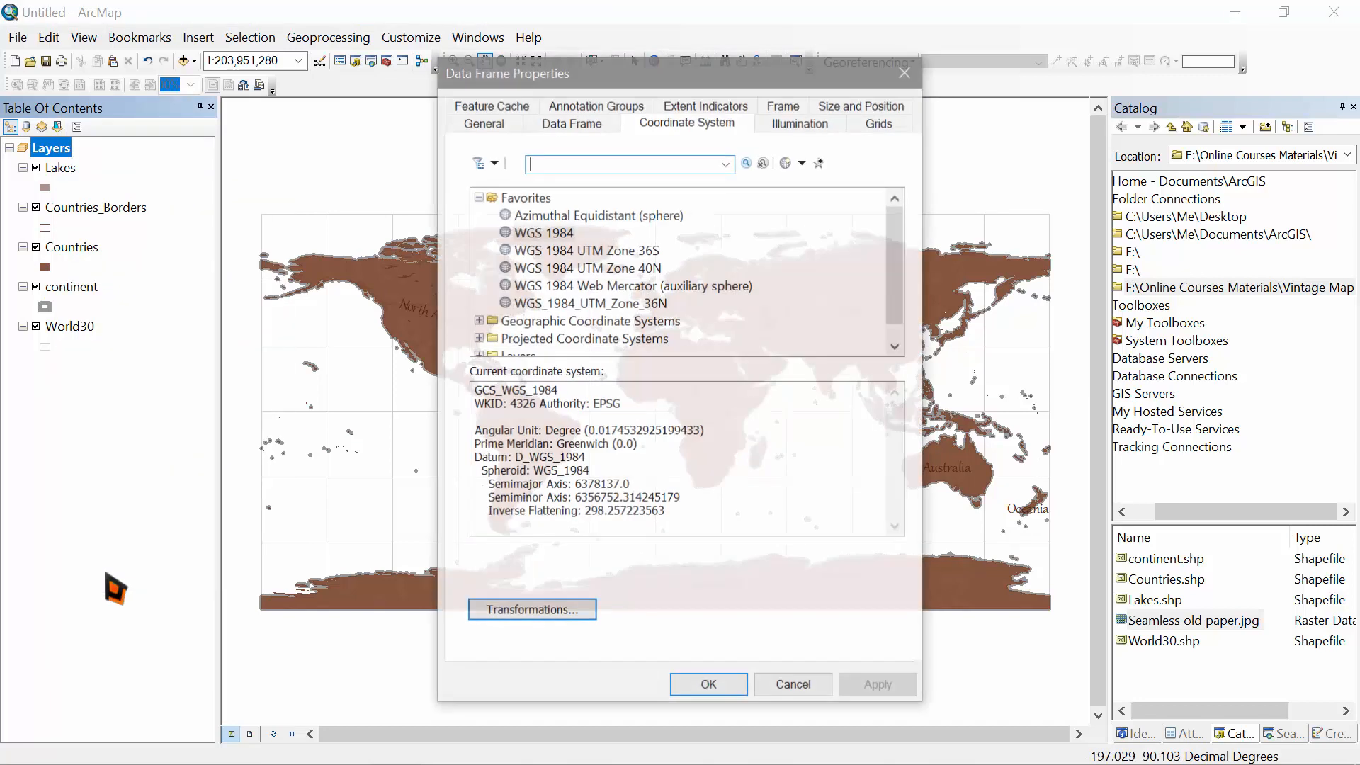
{"action": "left_click", "coordinate": [792, 109]}
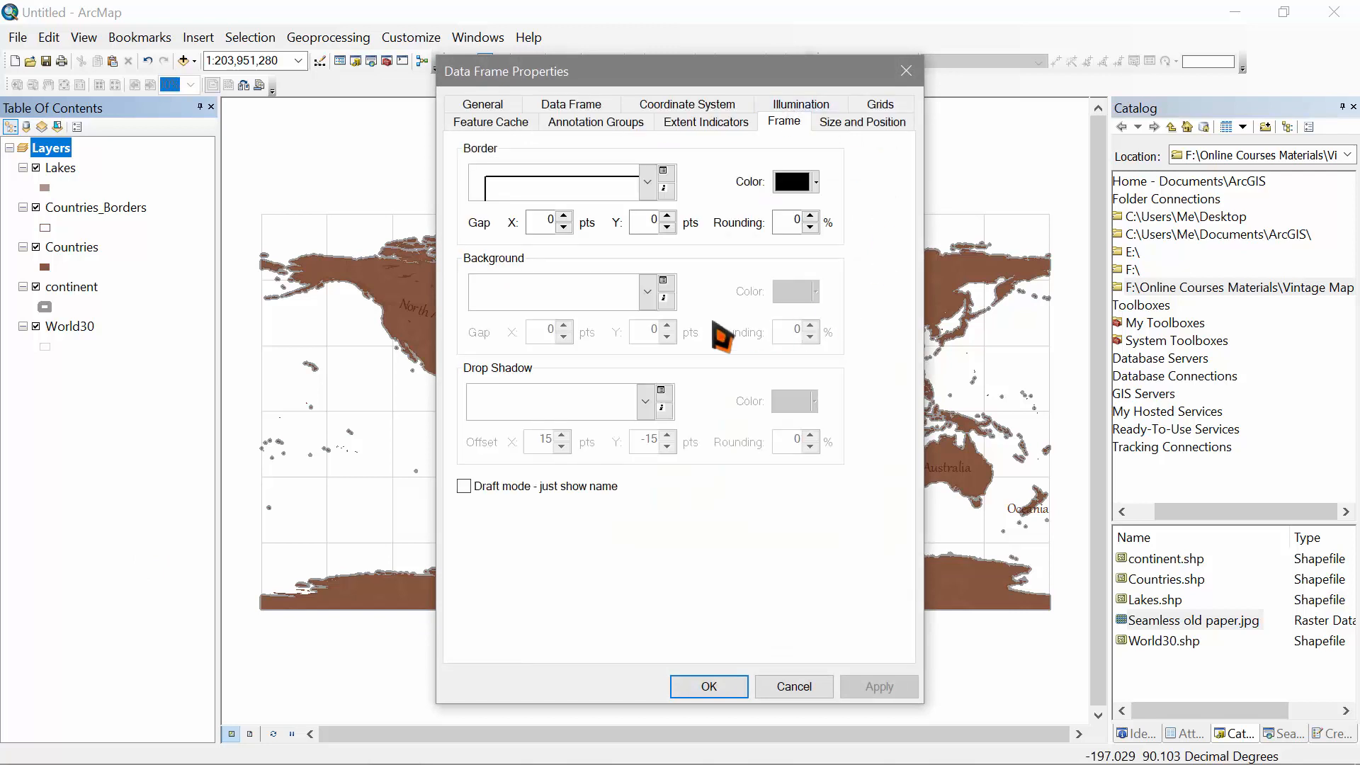
{"action": "left_click", "coordinate": [665, 282]}
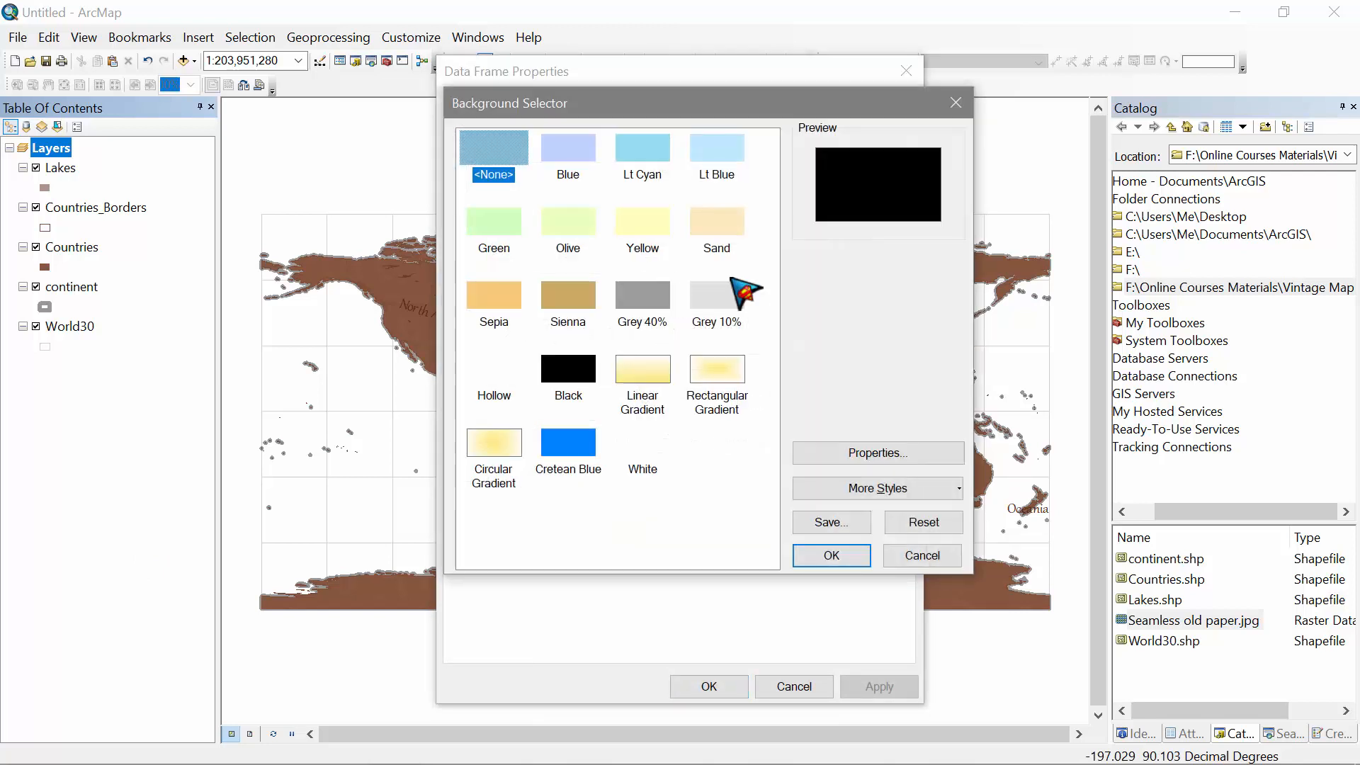
{"action": "left_click", "coordinate": [903, 461]}
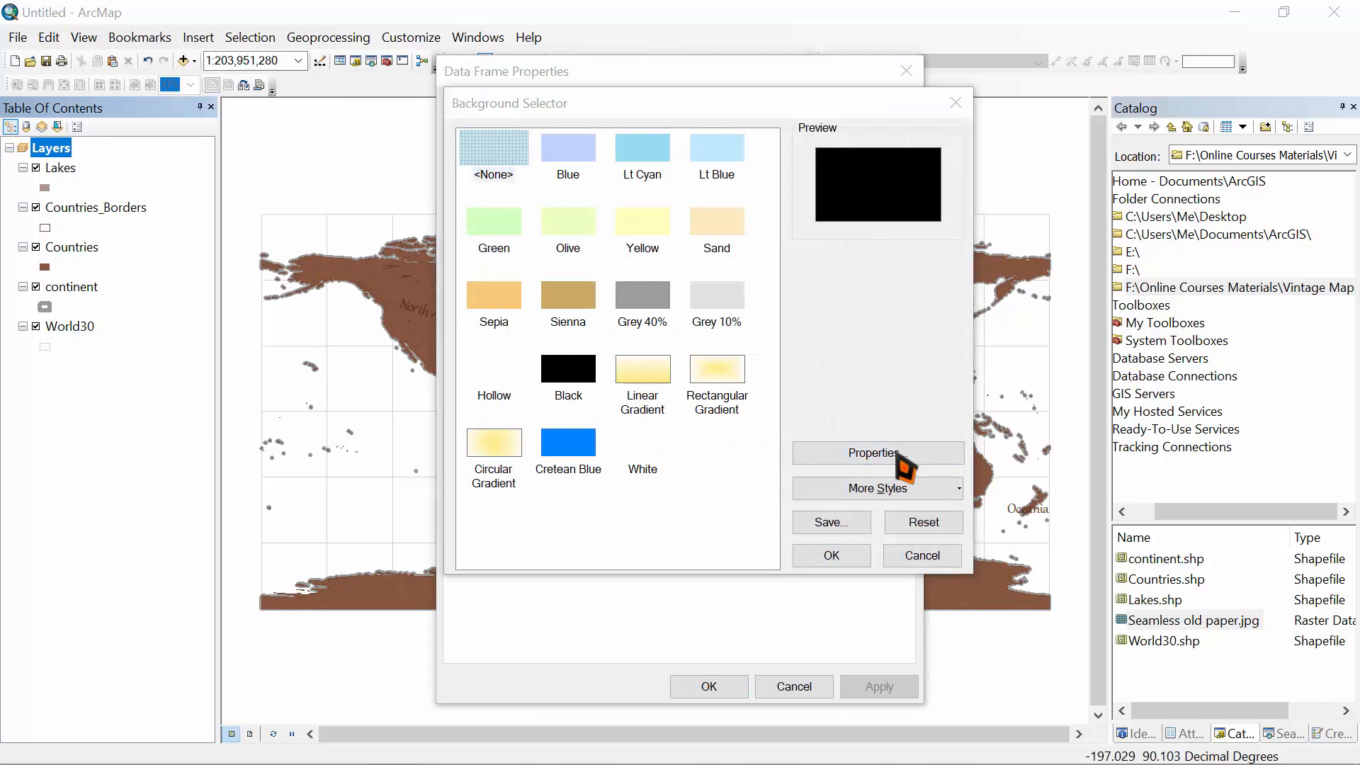
Step: Make the background symbol a 3D Texture Fill using Seamless old paper.jpg
{"action": "left_click", "coordinate": [734, 457]}
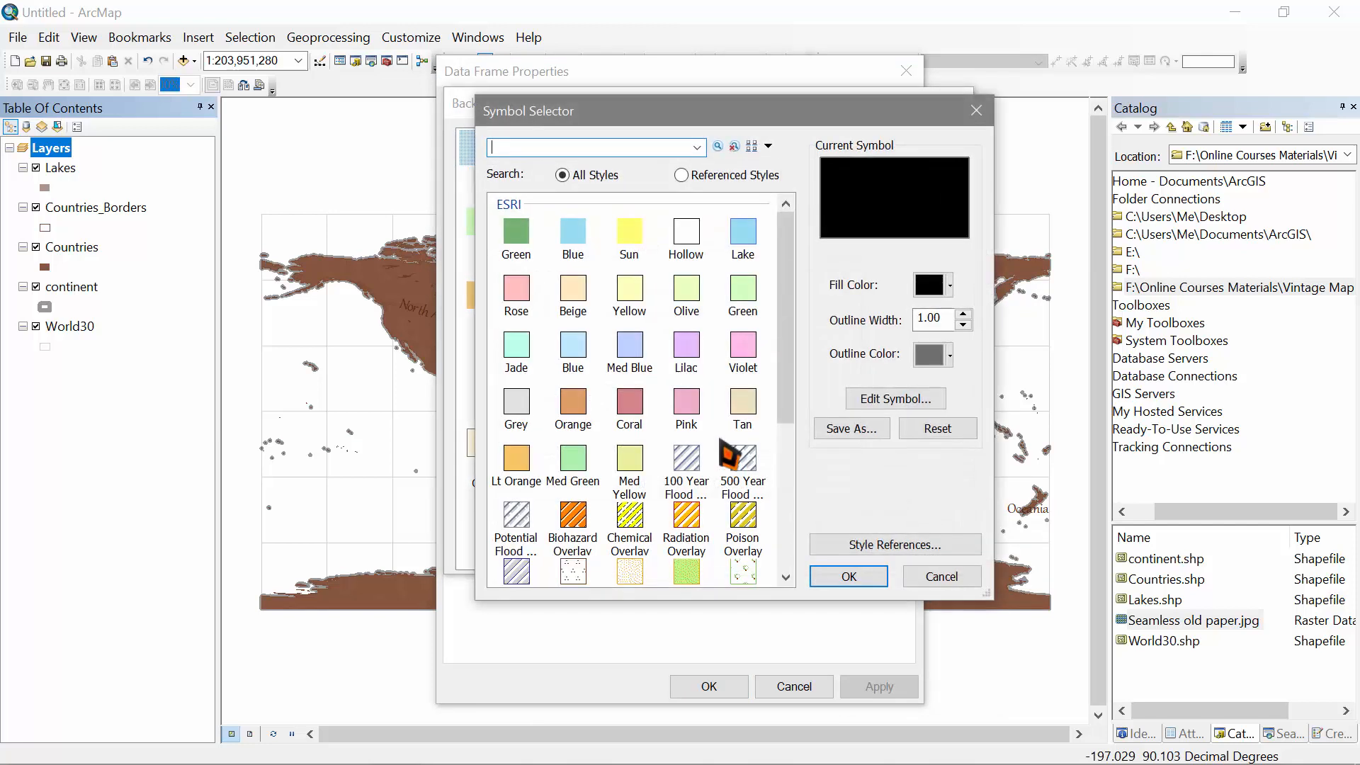
{"action": "left_click", "coordinate": [885, 401]}
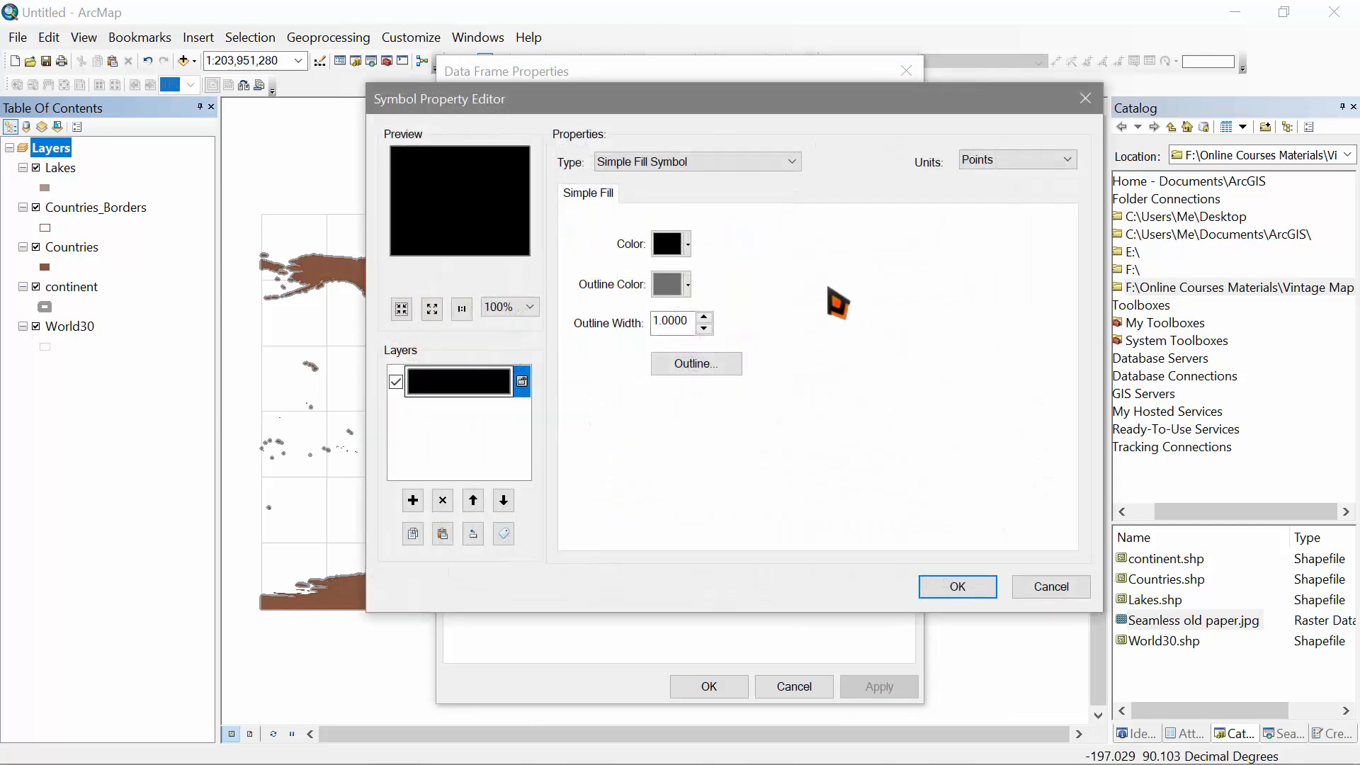
{"action": "left_click", "coordinate": [725, 165]}
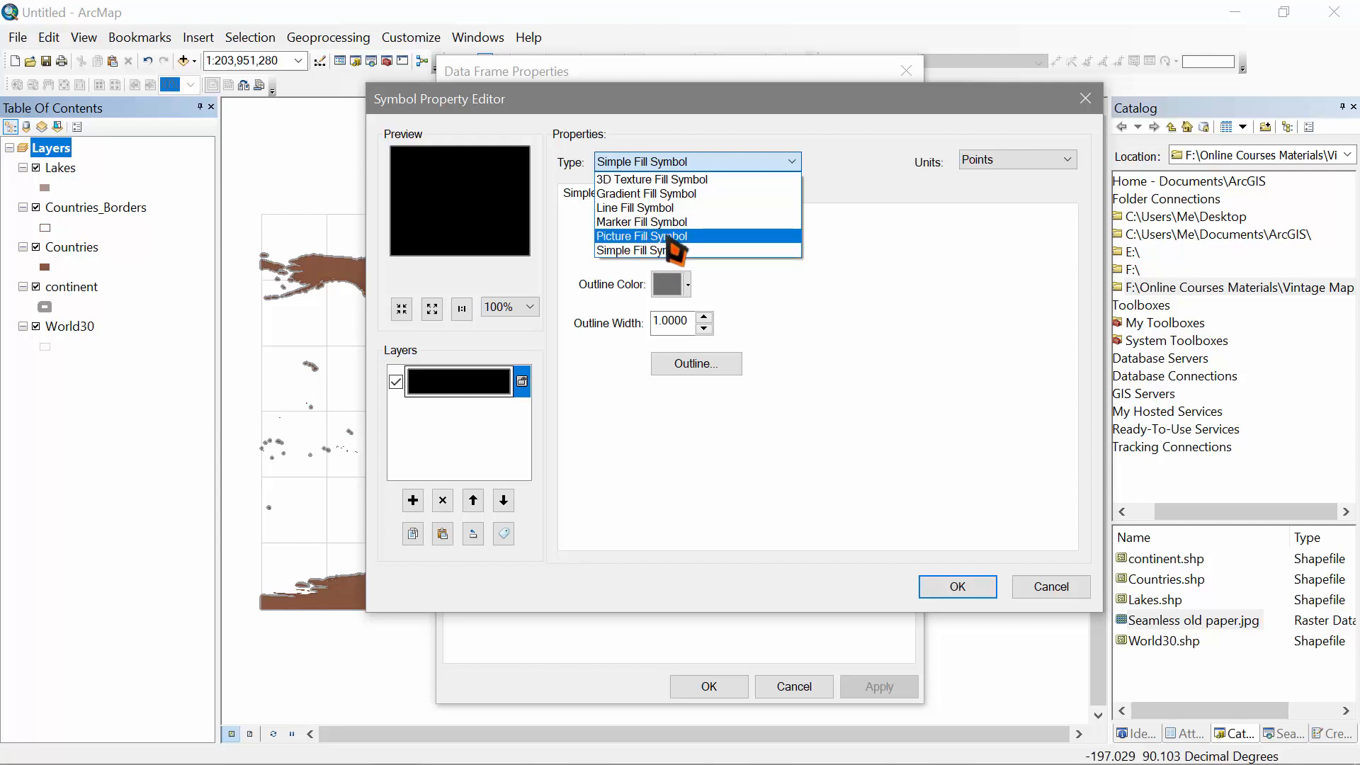
{"action": "left_click", "coordinate": [649, 180]}
{"action": "left_click", "coordinate": [684, 181]}
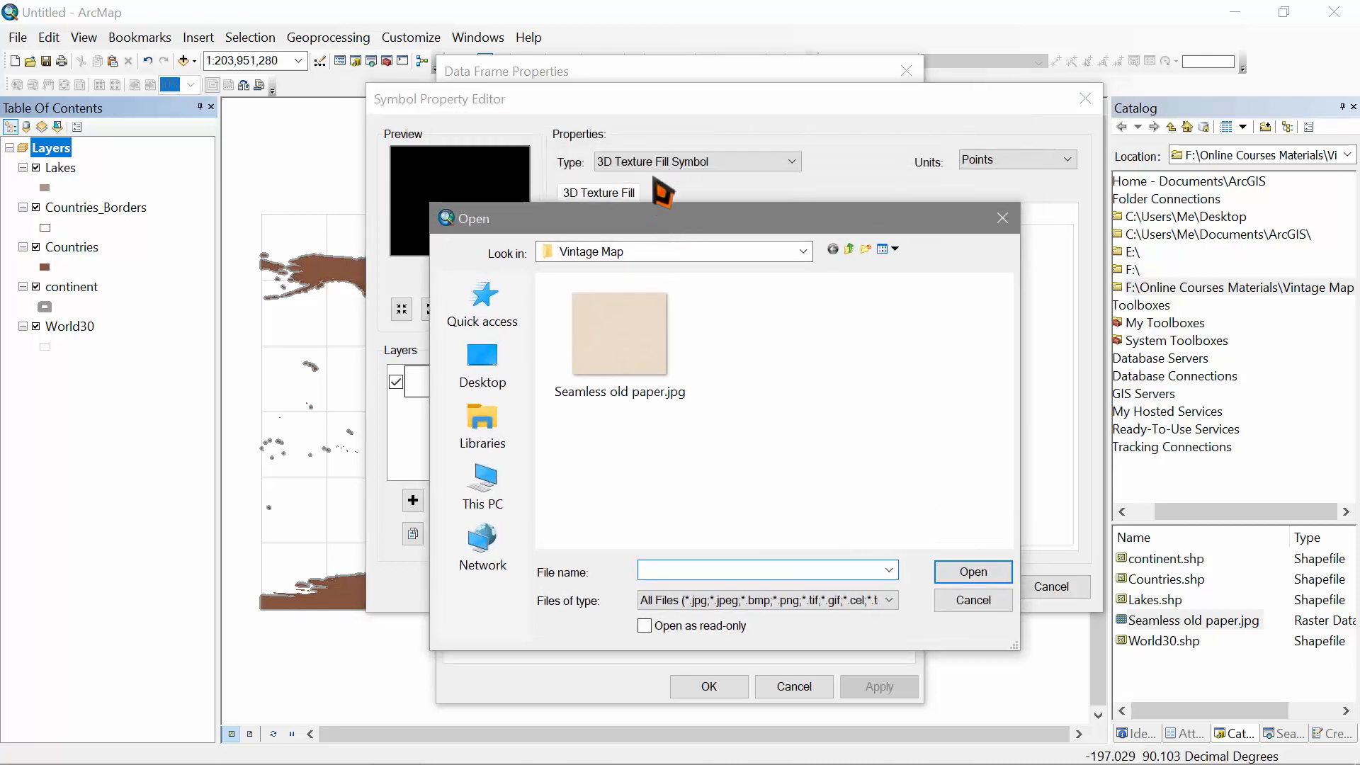
{"action": "left_click", "coordinate": [668, 308]}
{"action": "left_click", "coordinate": [653, 302]}
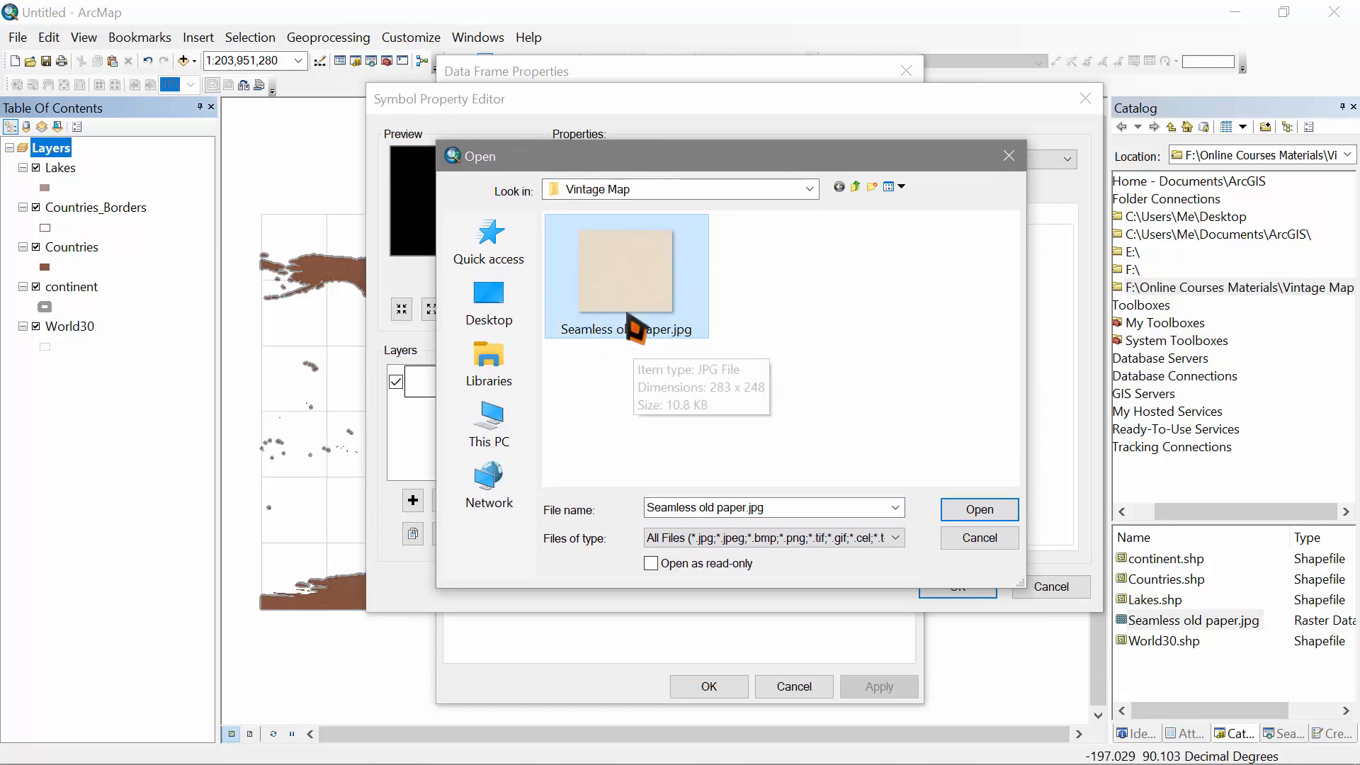
{"action": "left_click", "coordinate": [990, 513]}
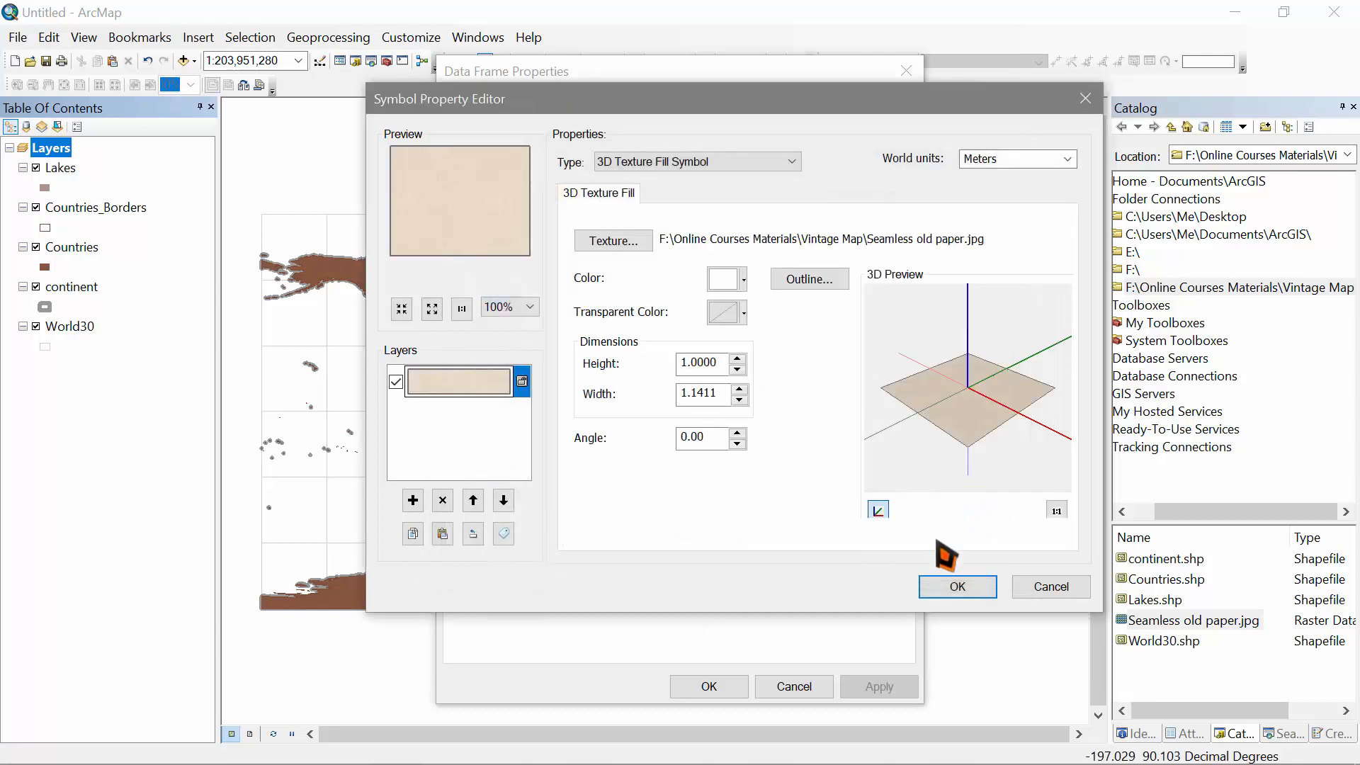
Step: Confirm the paper-texture background in every dialog and apply it to the map
{"action": "left_click", "coordinate": [958, 587]}
{"action": "left_click", "coordinate": [853, 578]}
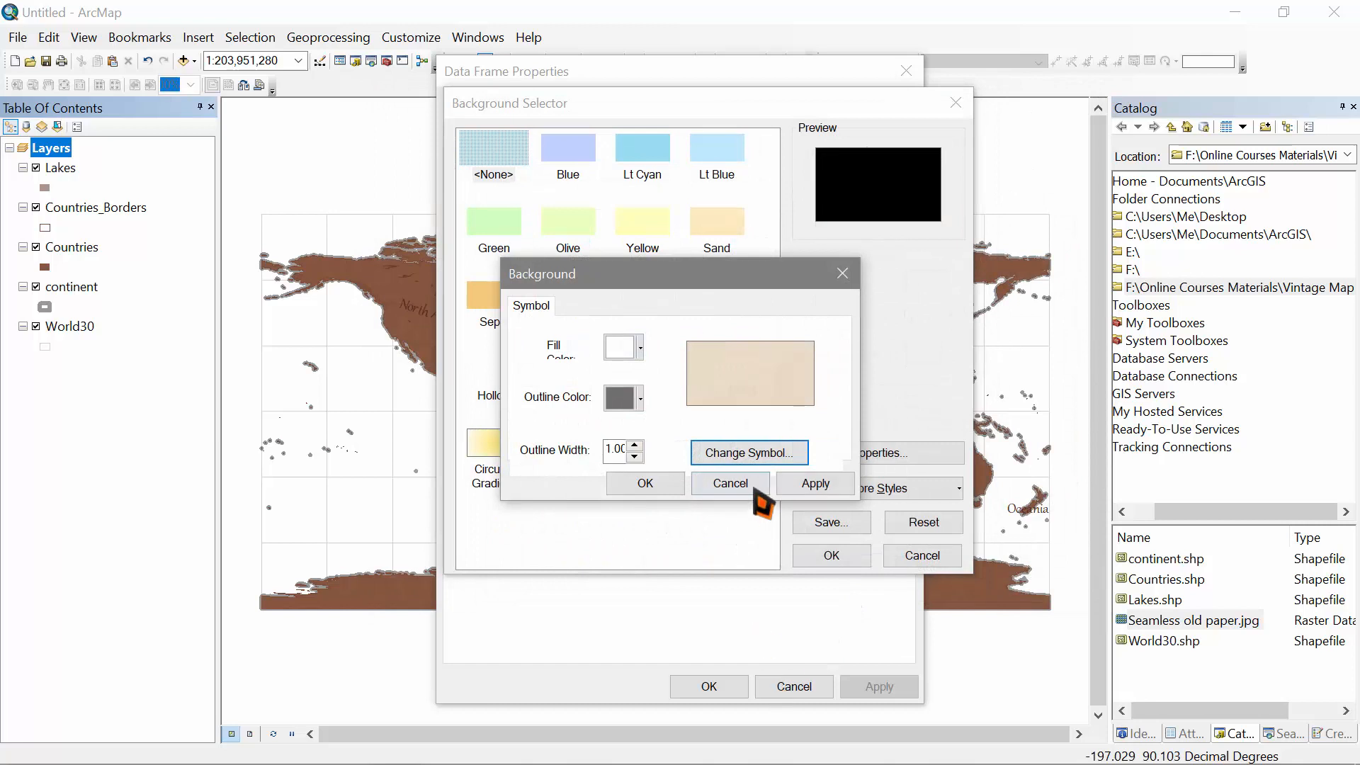
{"action": "left_click", "coordinate": [678, 483]}
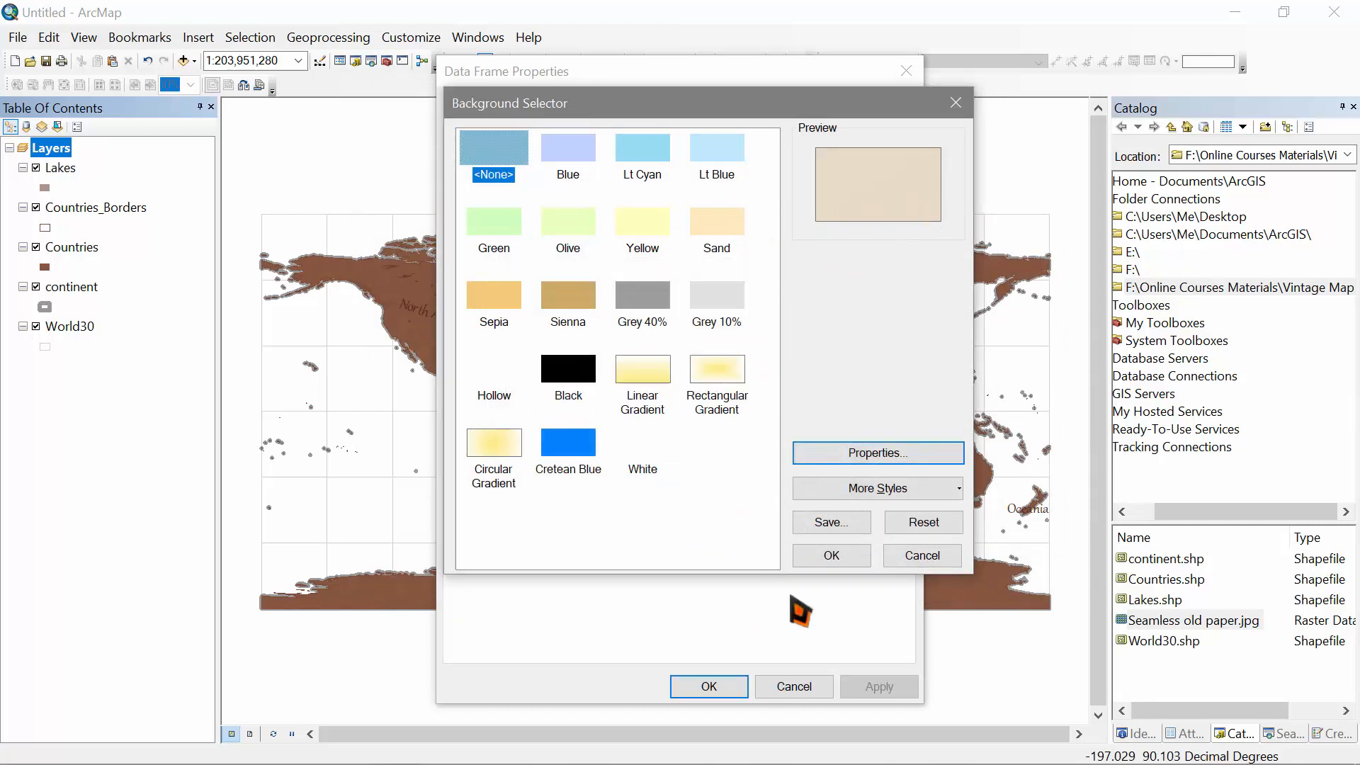
{"action": "left_click", "coordinate": [836, 559]}
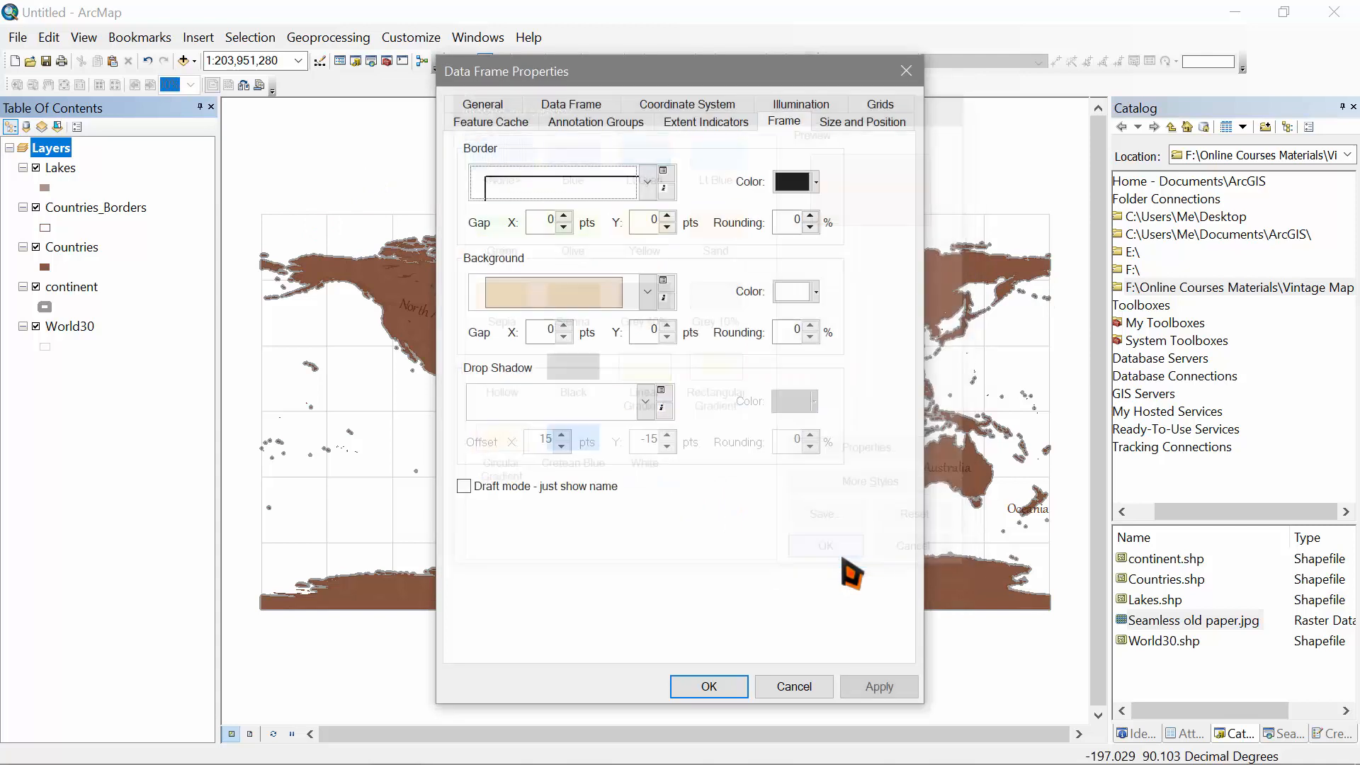
{"action": "left_click", "coordinate": [711, 687]}
{"action": "scroll", "coordinate": [698, 421], "scroll_direction": "down", "scroll_amount": 2}
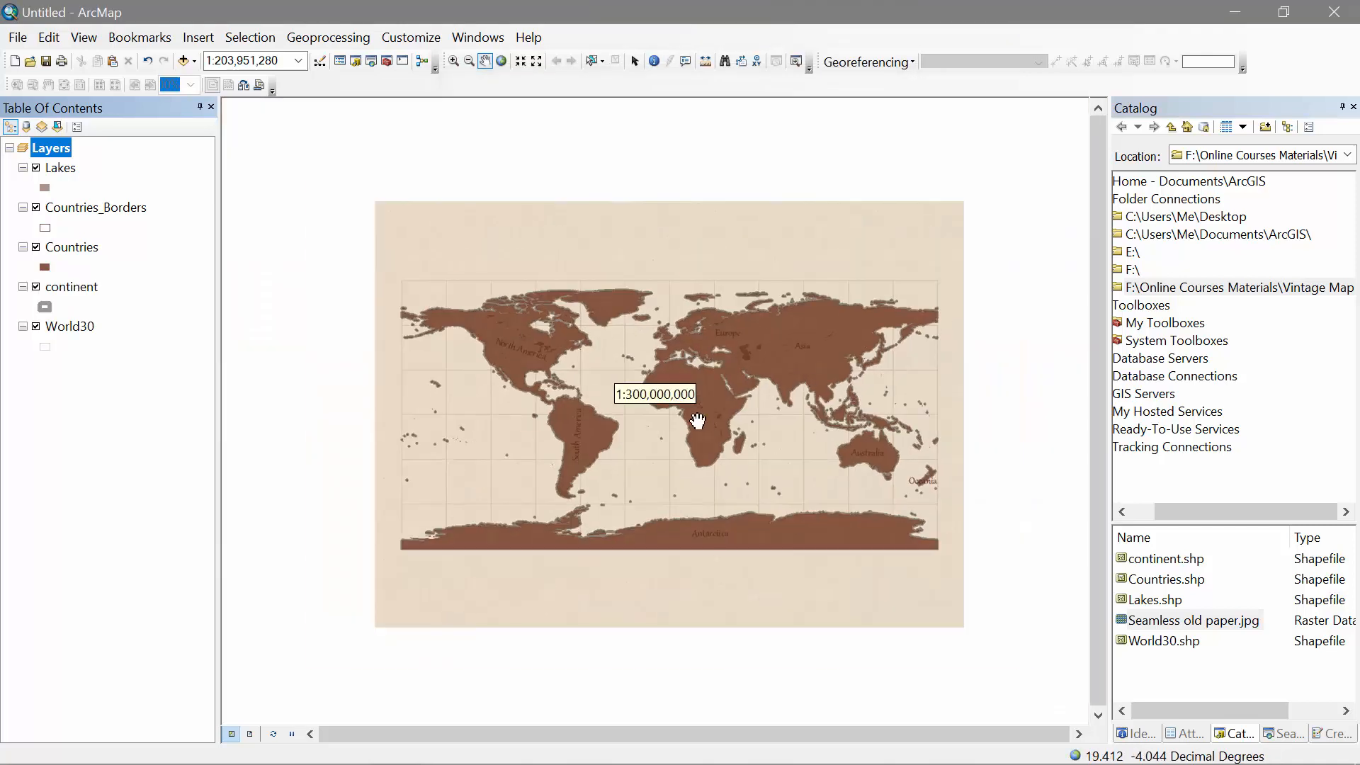
{"action": "scroll", "coordinate": [697, 422], "scroll_direction": "up", "scroll_amount": 1}
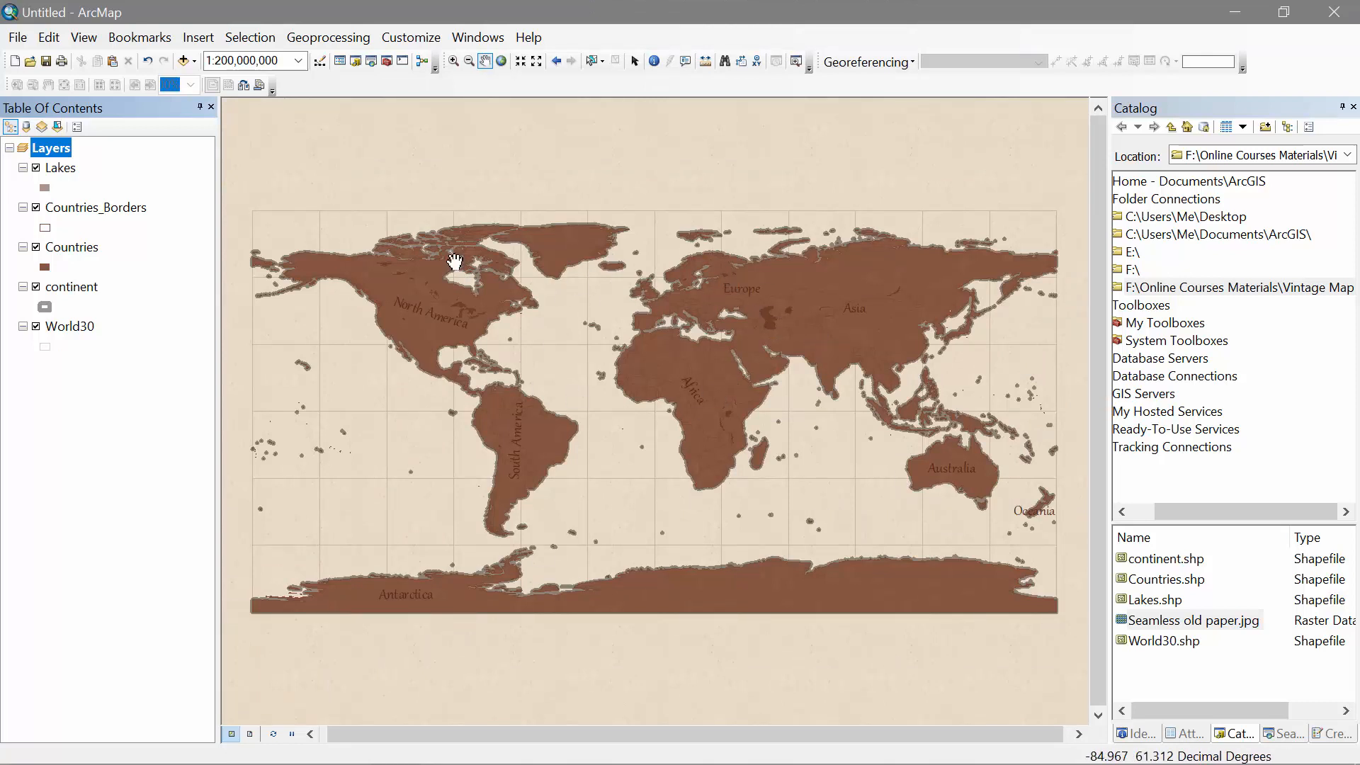
Step: Open the Layers data frame's Coordinate System settings and look in the favourites
{"action": "right_click", "coordinate": [53, 151]}
{"action": "left_click", "coordinate": [136, 571]}
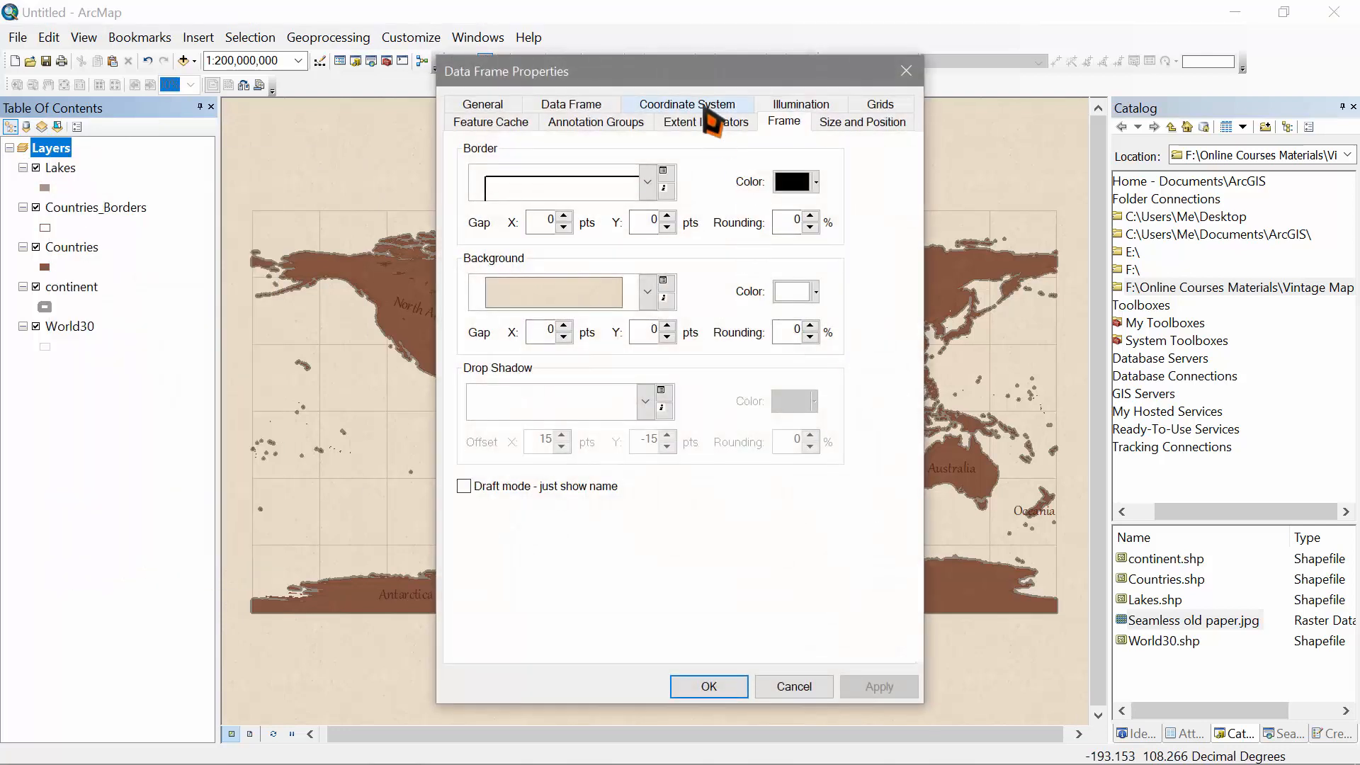
{"action": "left_click", "coordinate": [711, 107]}
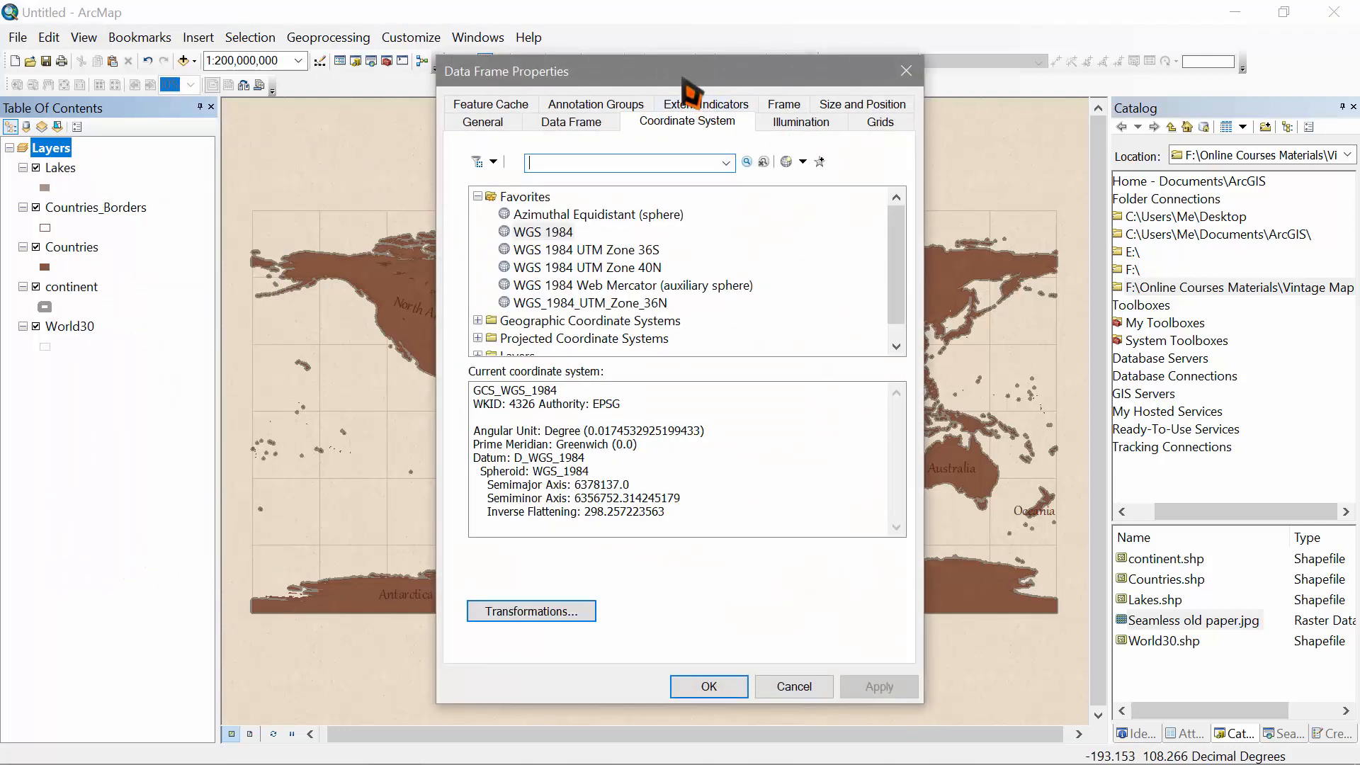
{"action": "left_click_drag", "start_coordinate": [686, 81], "coordinate": [697, 49]}
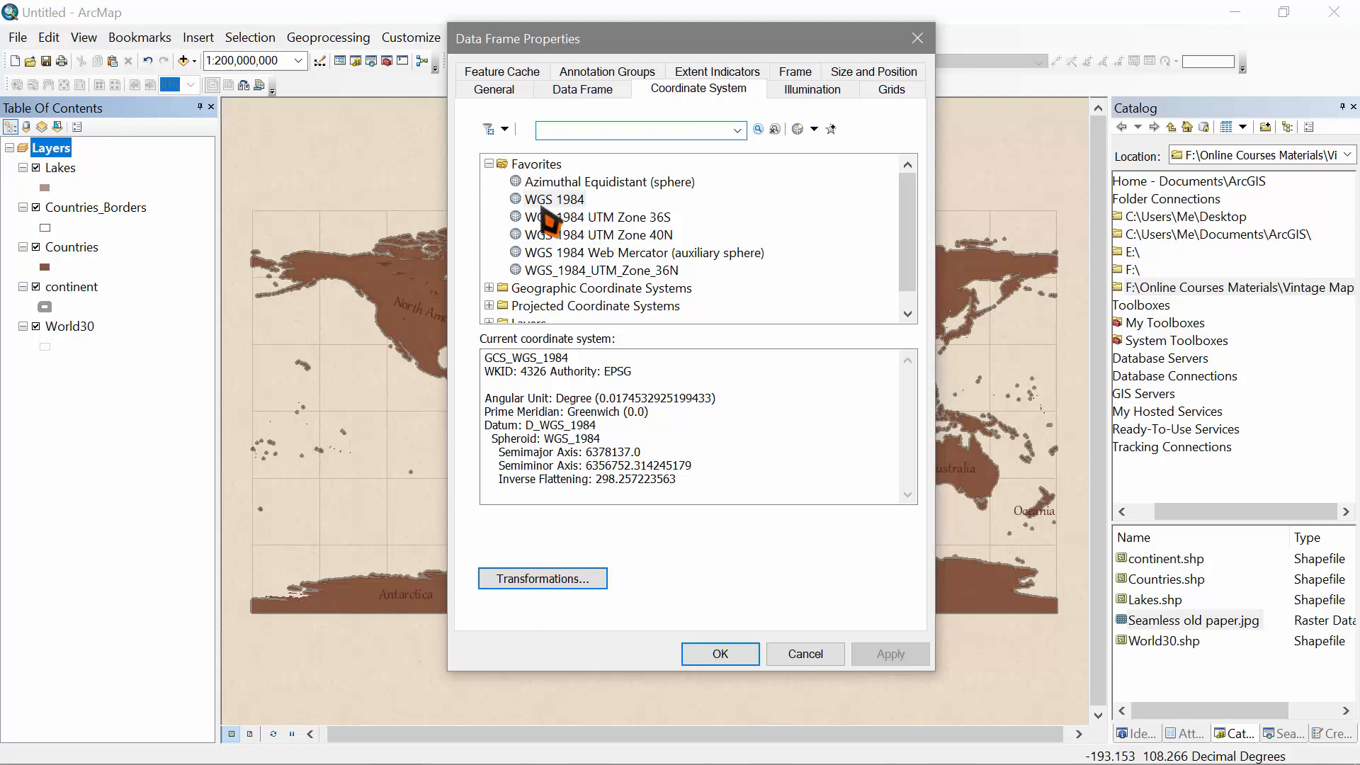
{"action": "left_click", "coordinate": [578, 183]}
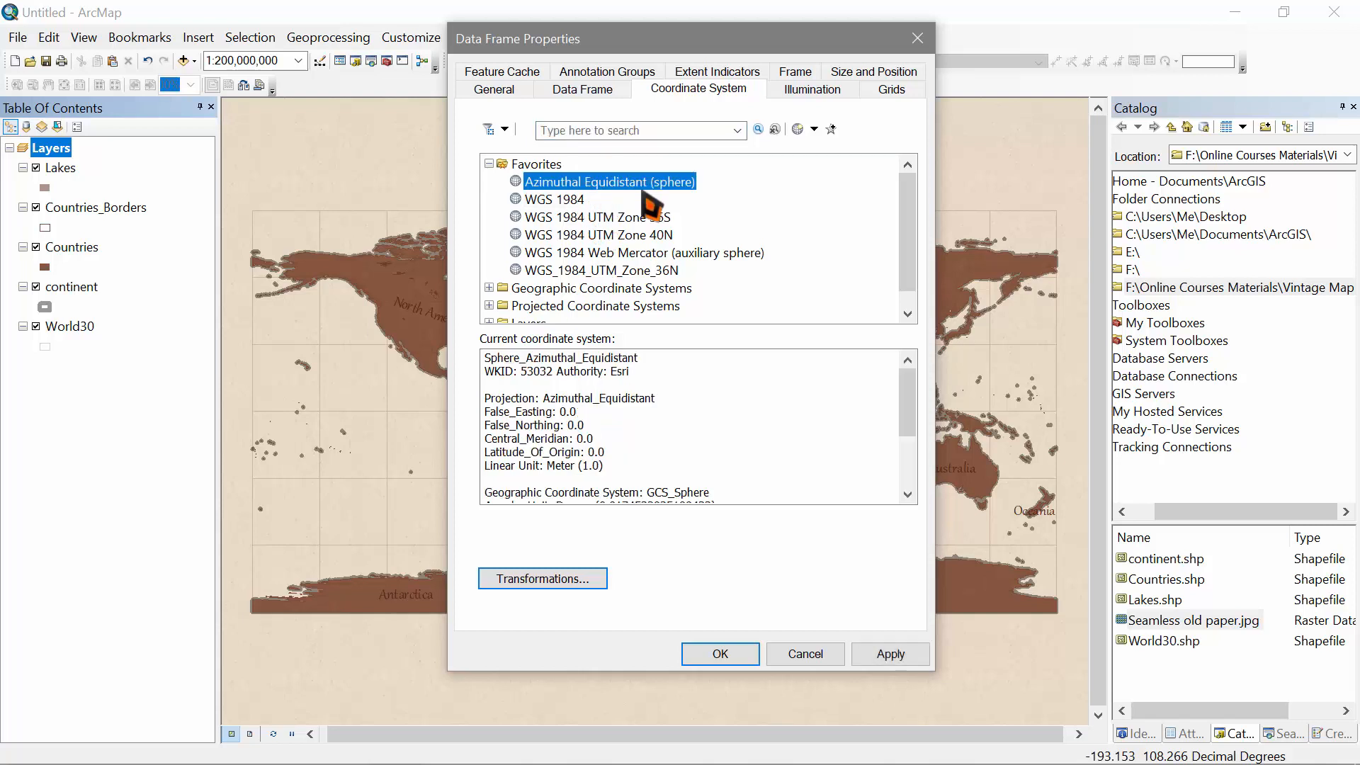
{"action": "left_click", "coordinate": [489, 165]}
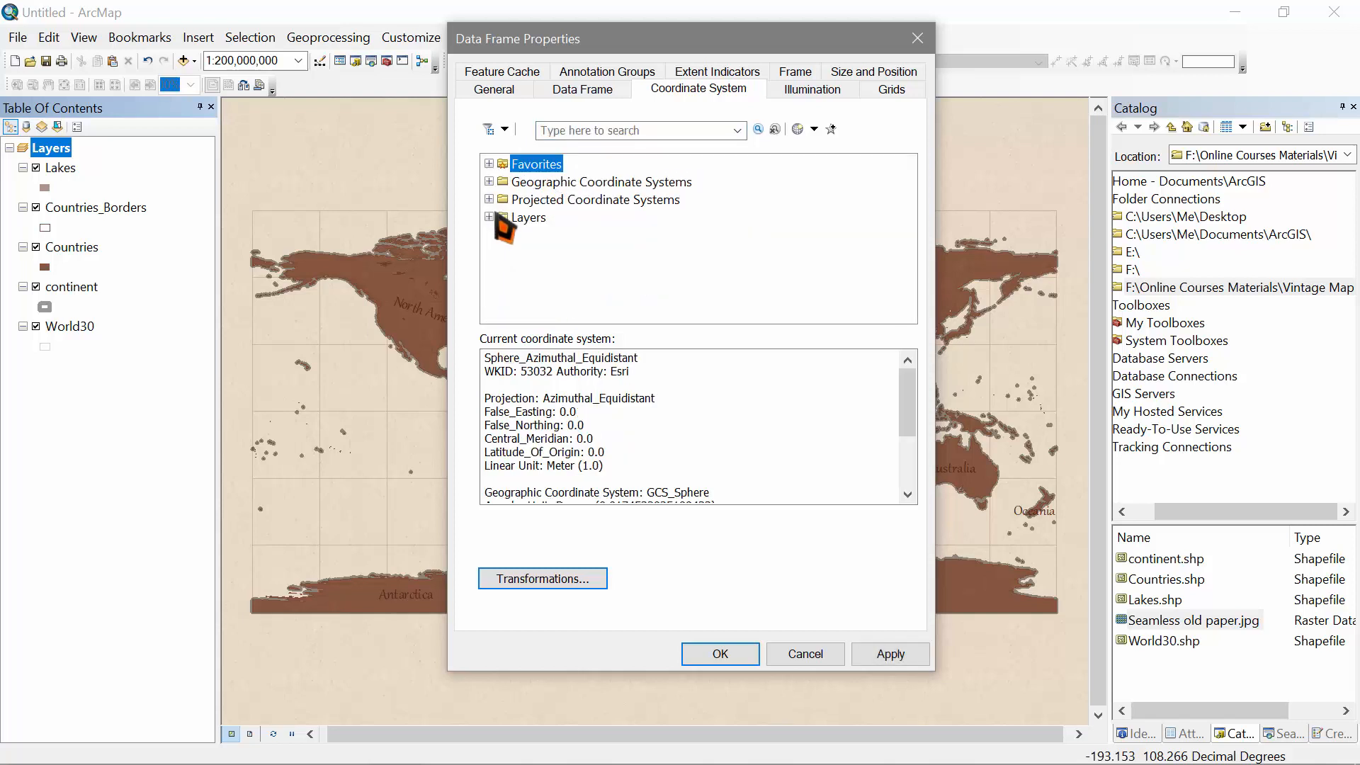
Step: Choose Projected > World (Sphere-based) > Azimuthal Equidistant (sphere), apply it and accept the mismatch warning
{"action": "left_click", "coordinate": [567, 201]}
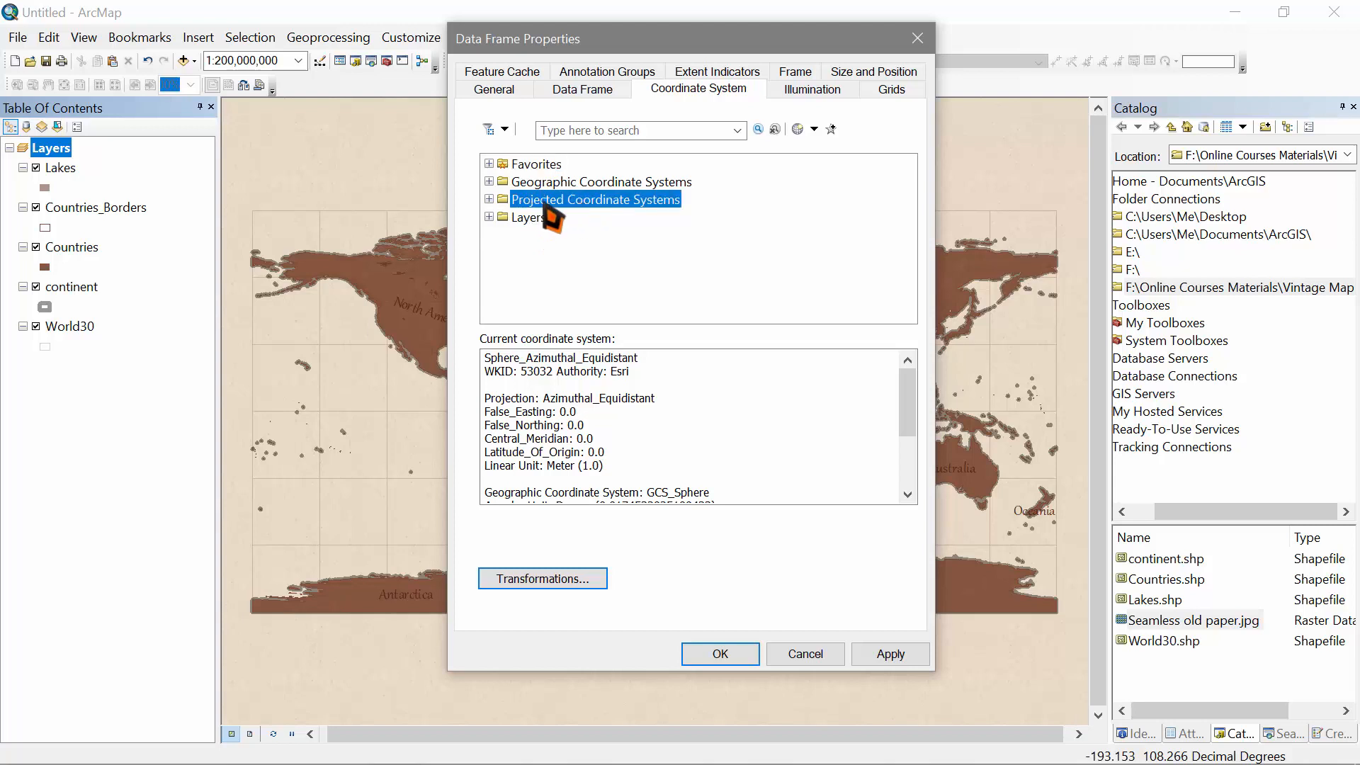
{"action": "left_click", "coordinate": [489, 200]}
{"action": "scroll", "coordinate": [632, 262], "scroll_direction": "down", "scroll_amount": 2}
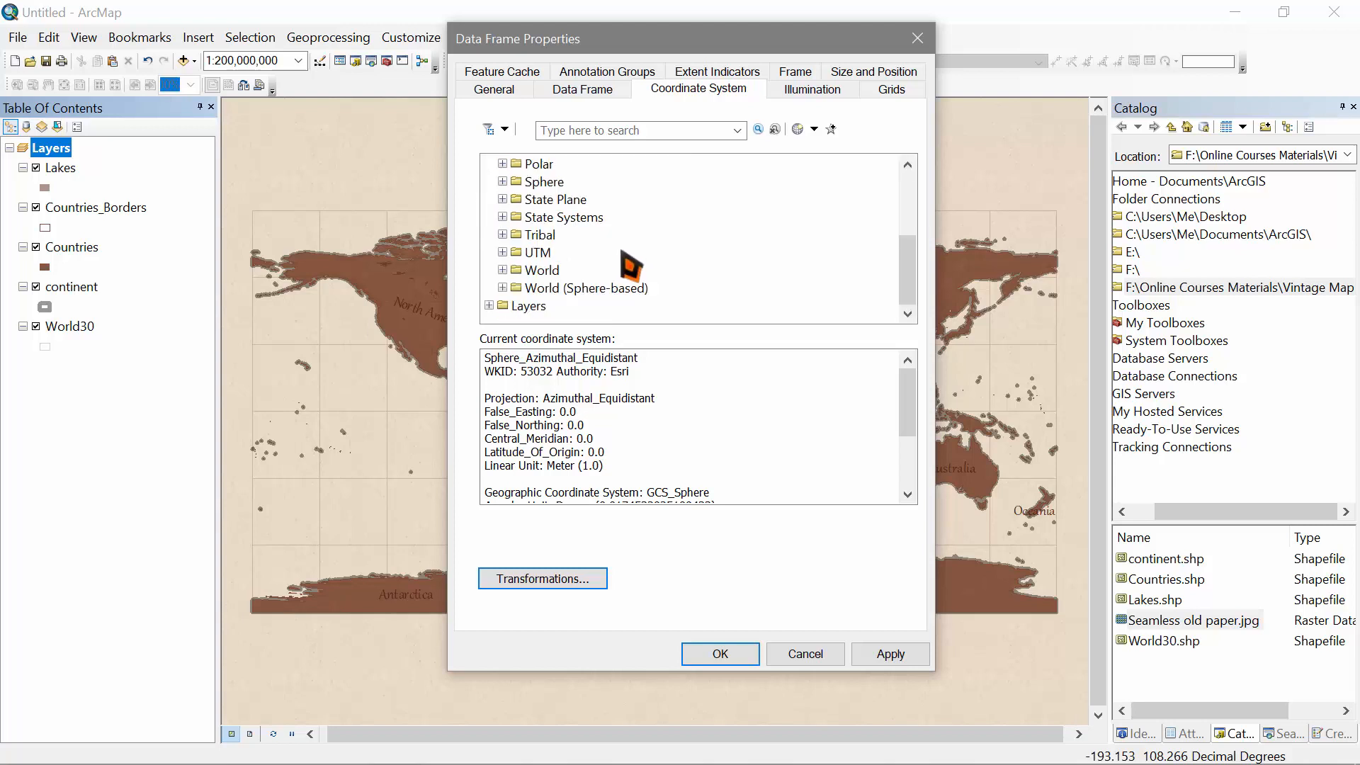
{"action": "double_click", "coordinate": [542, 287]}
{"action": "left_click", "coordinate": [545, 288]}
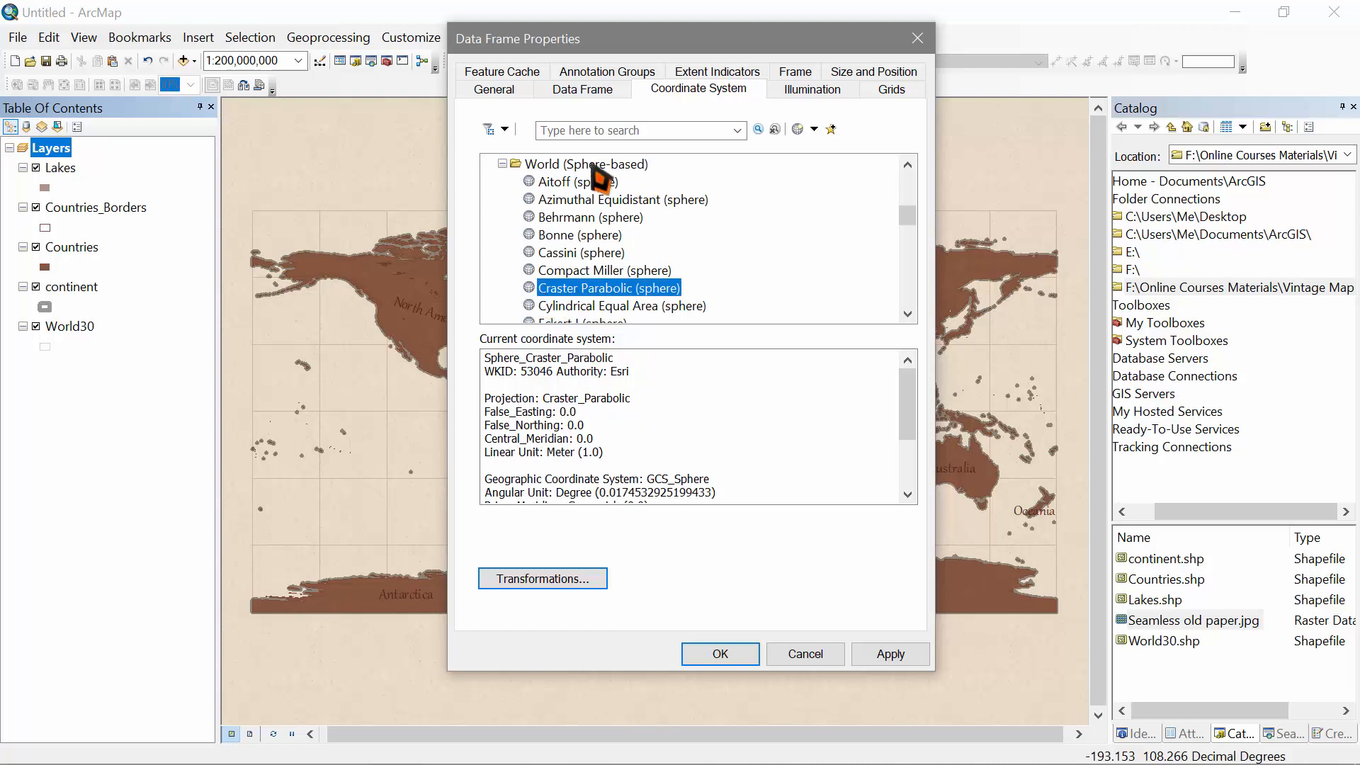
{"action": "left_click", "coordinate": [602, 167]}
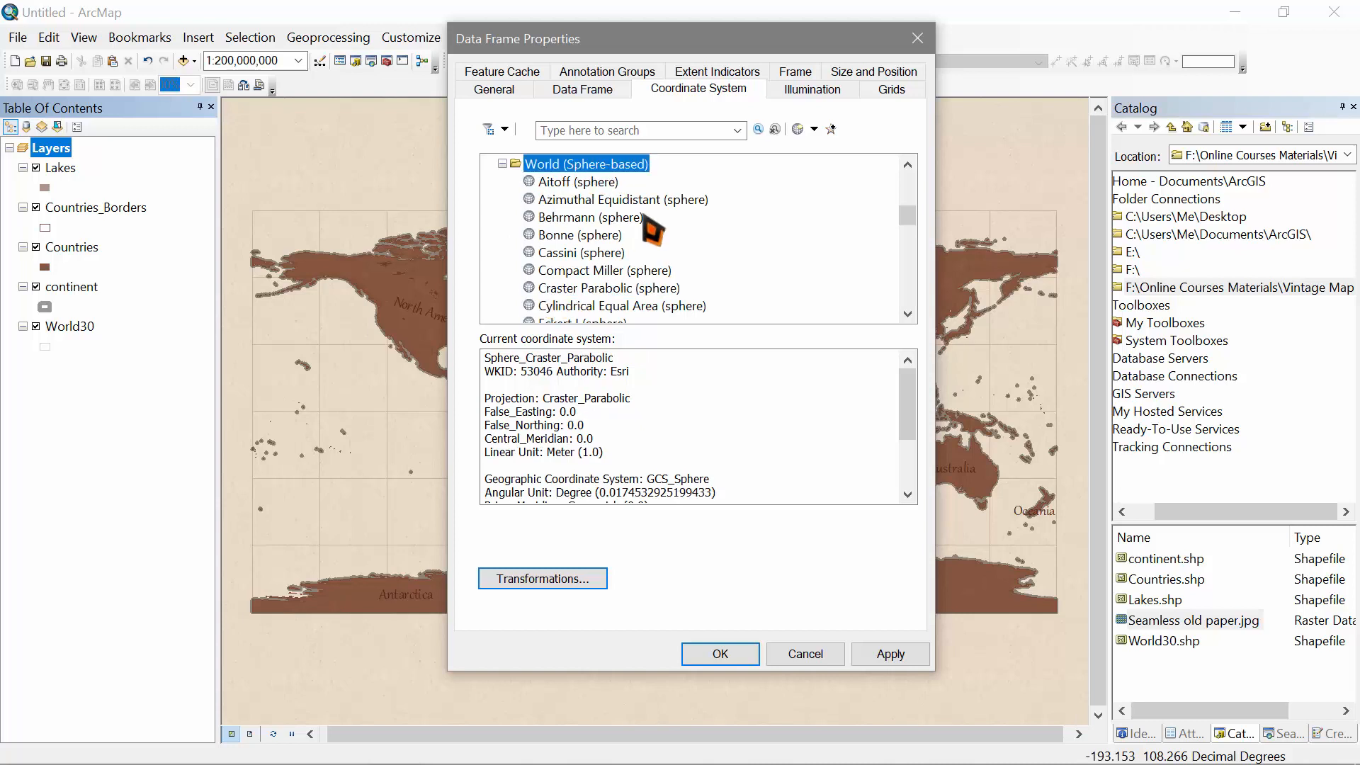
{"action": "left_click", "coordinate": [609, 202]}
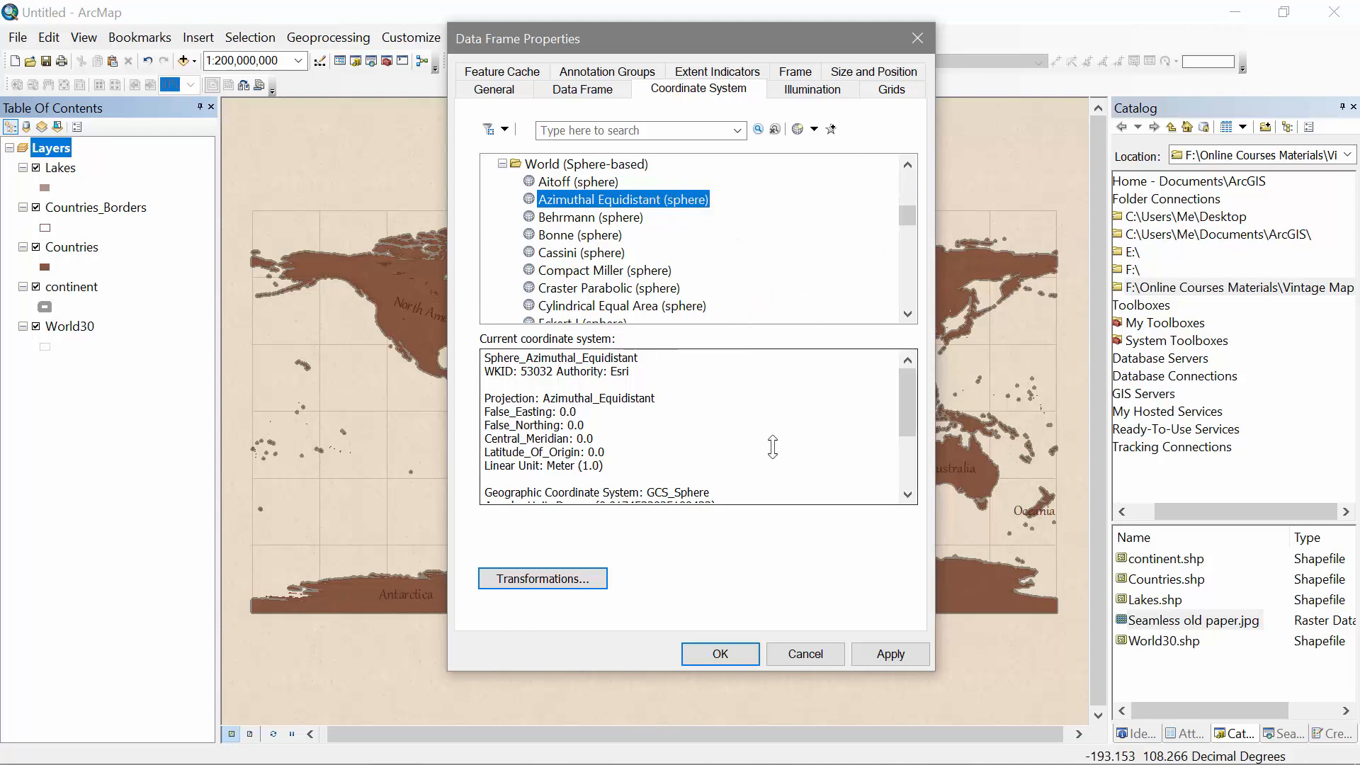
{"action": "left_click", "coordinate": [717, 653]}
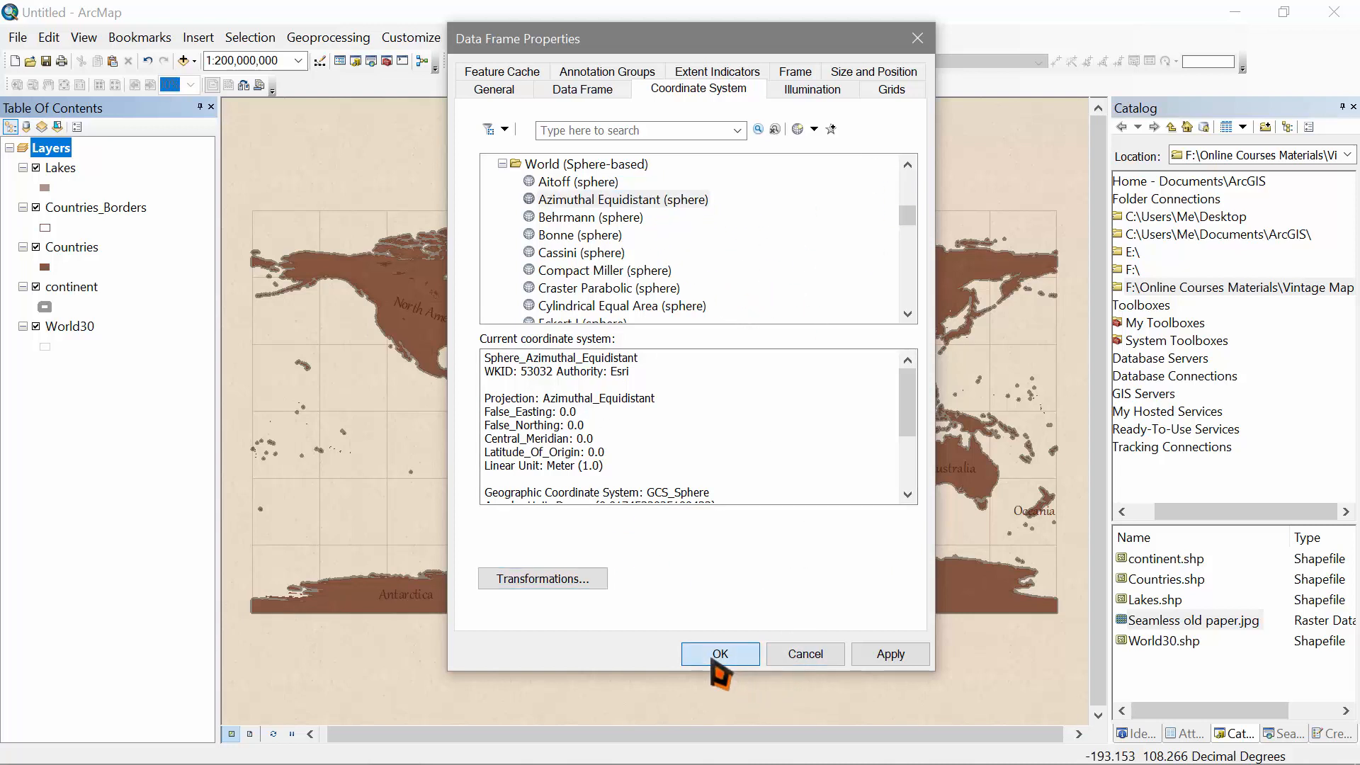
{"action": "left_click", "coordinate": [547, 417]}
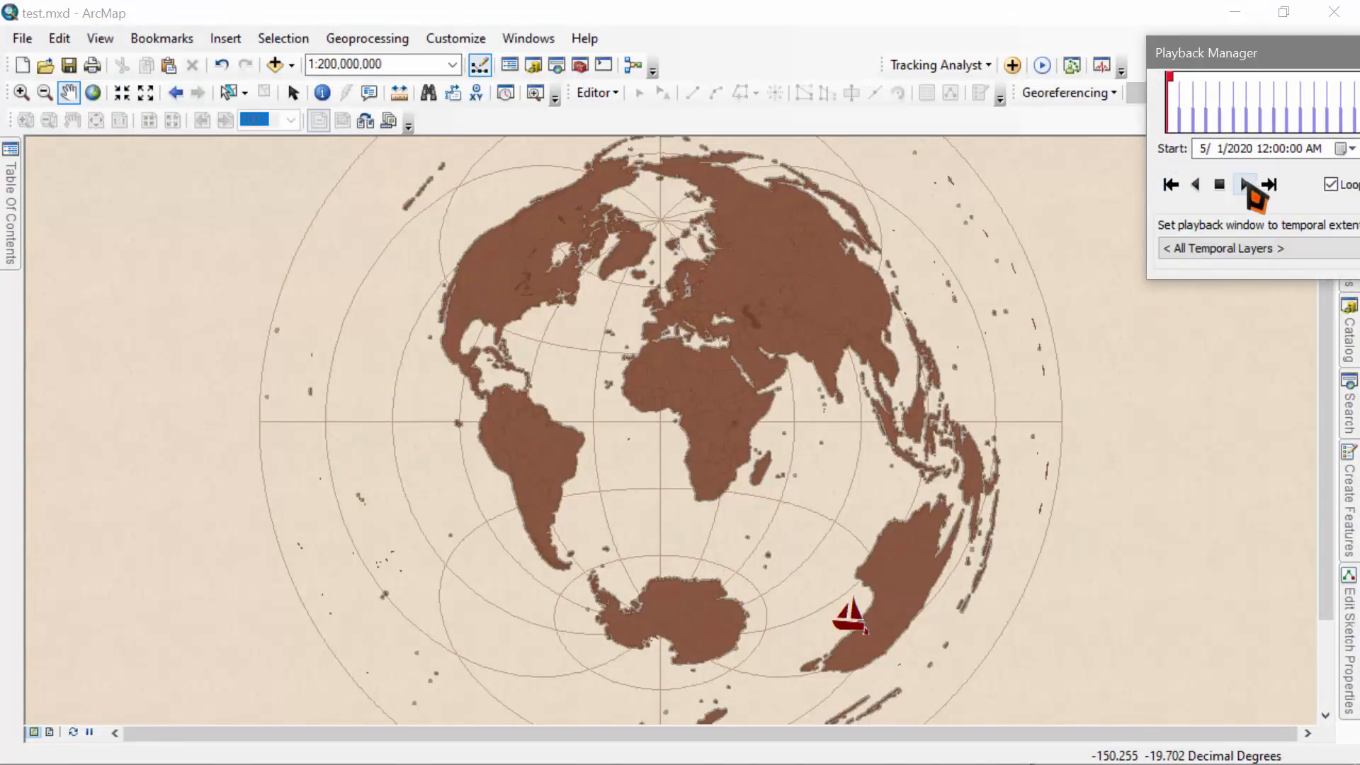
Step: Play the ship's time-enabled track animation in the Playback Manager
{"action": "left_click", "coordinate": [1247, 186]}
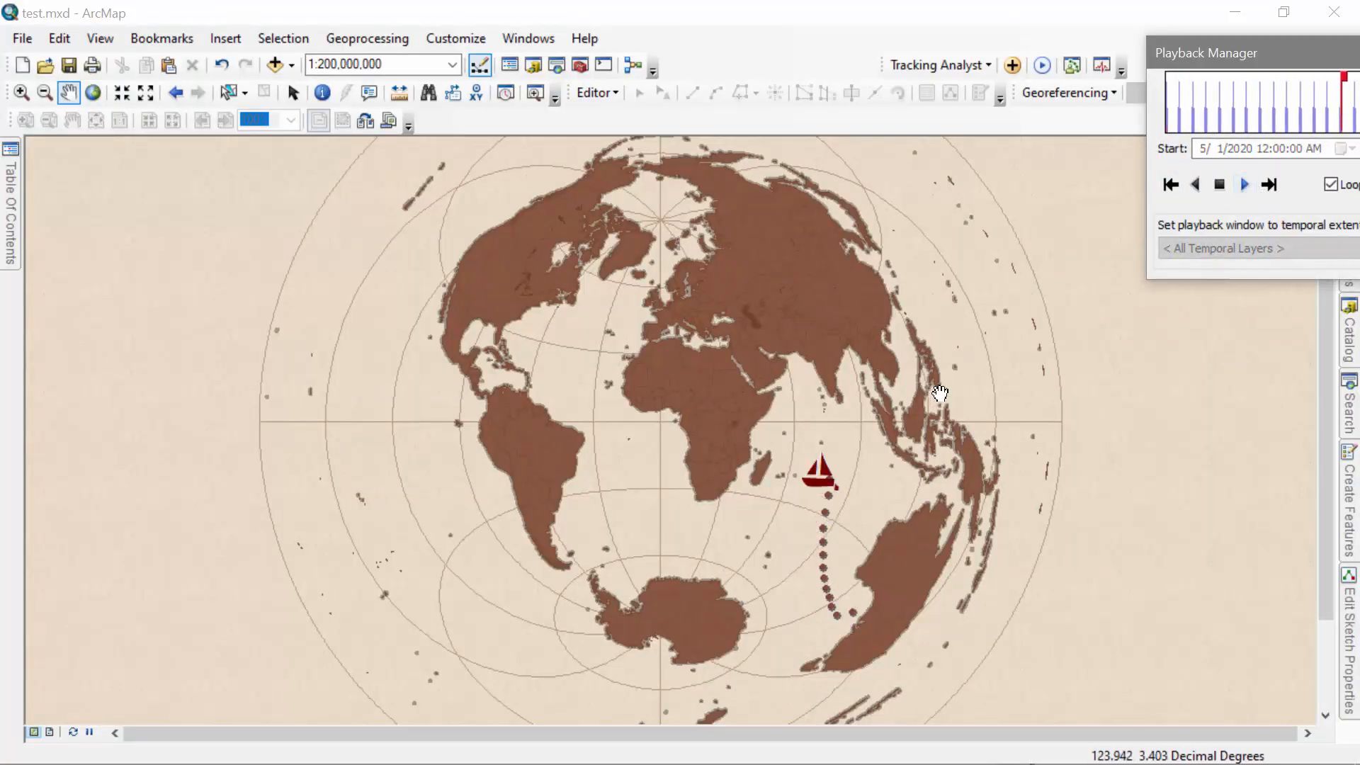